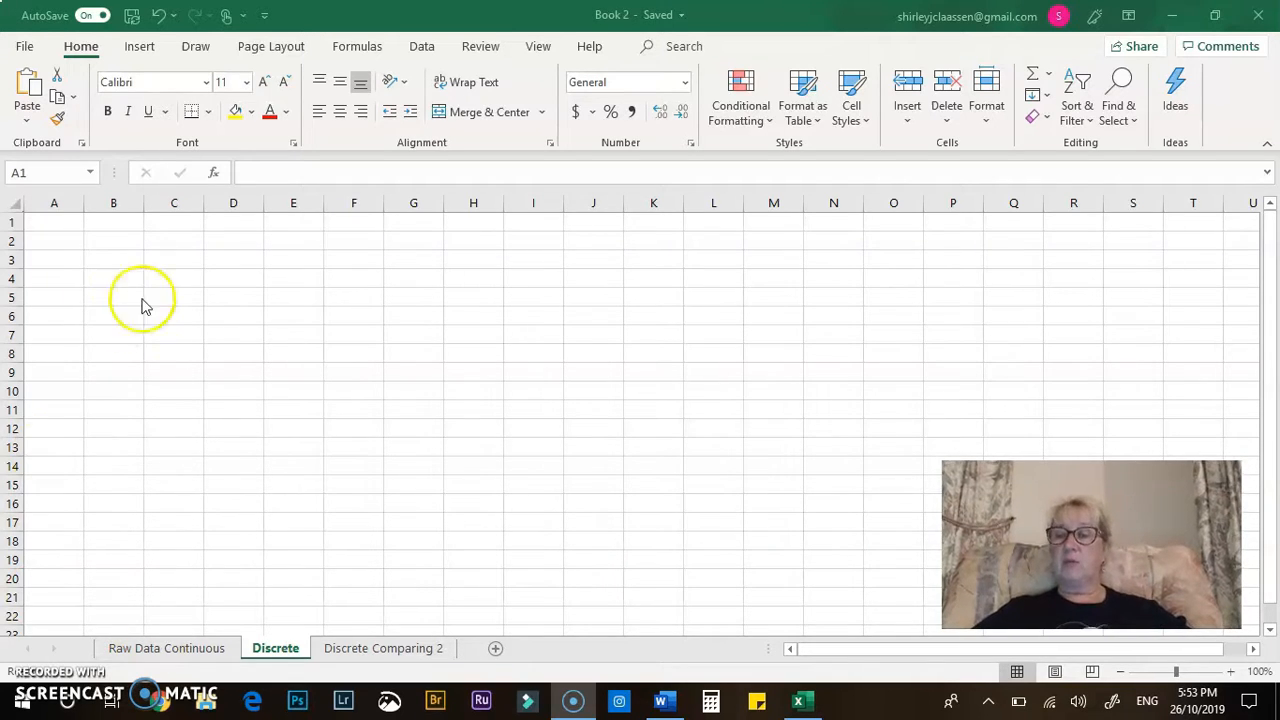
- Enter in C3 "Effect of different types of sugars: glucose, fructose, lactose on the increase in the number of yeast cells incubated over 24 hours."
left_click(187, 260)
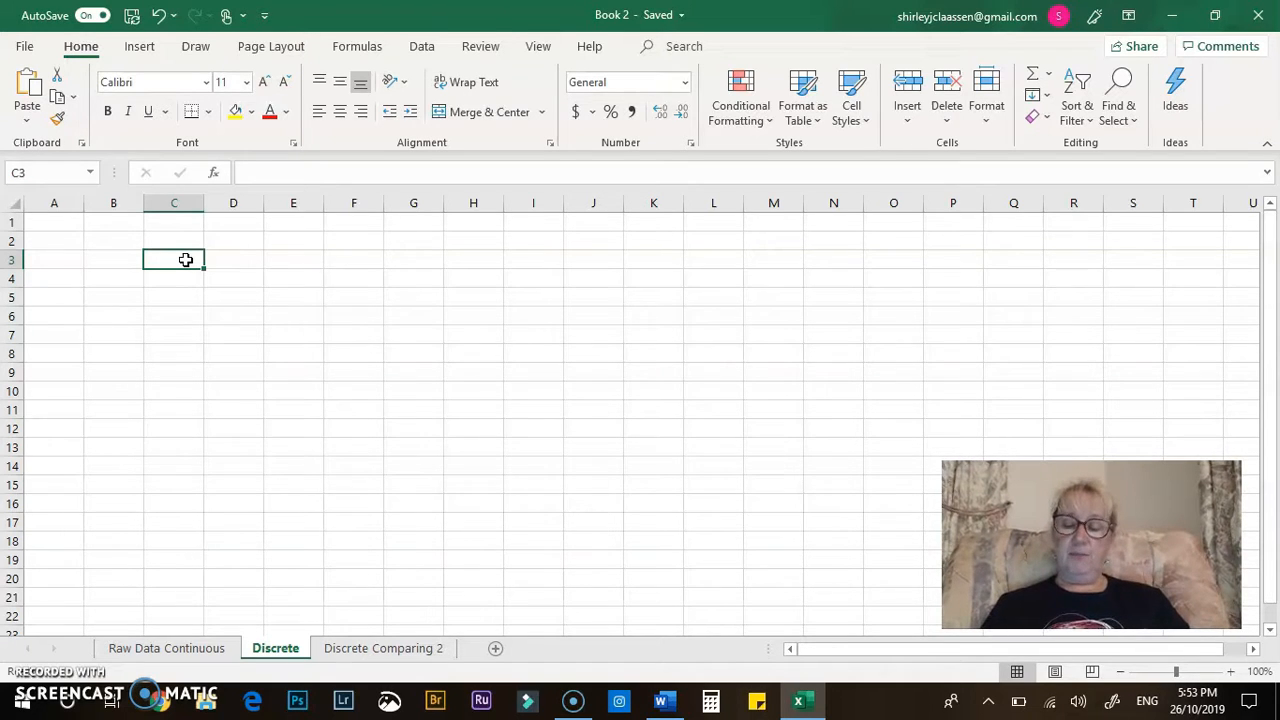
type("Effect of ")
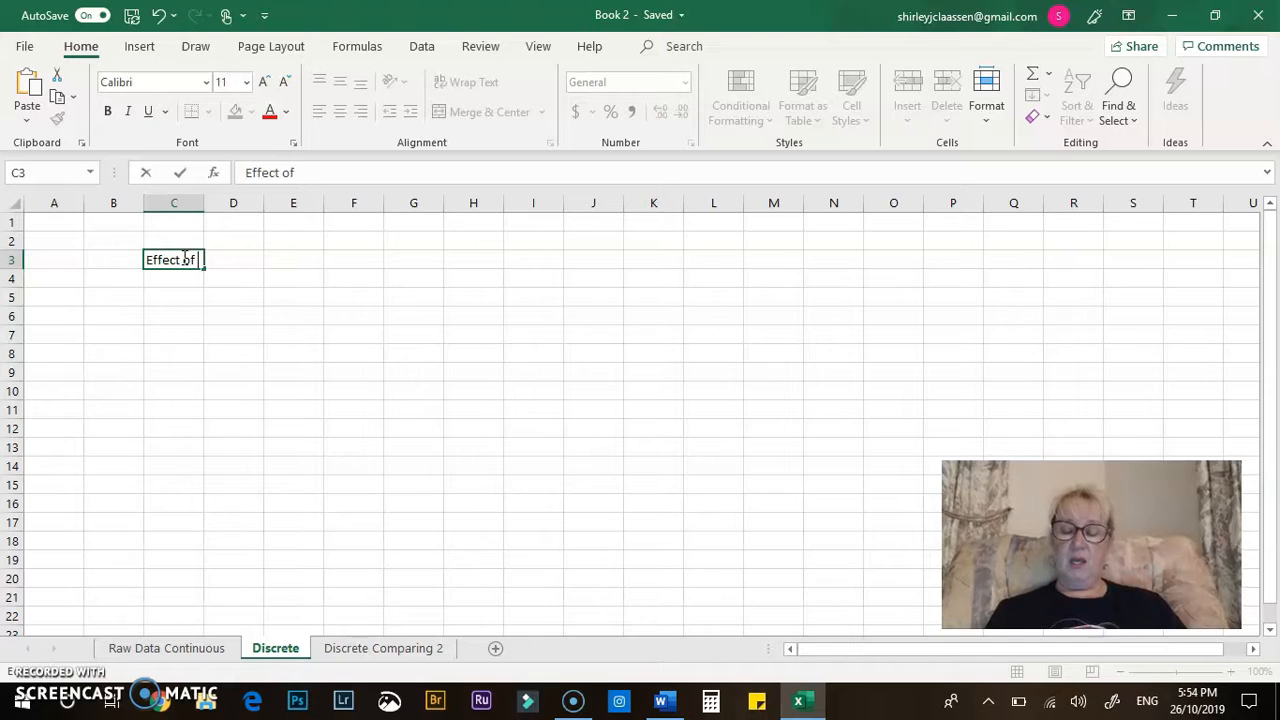
type("different types of sugars: glucose, fructose, la")
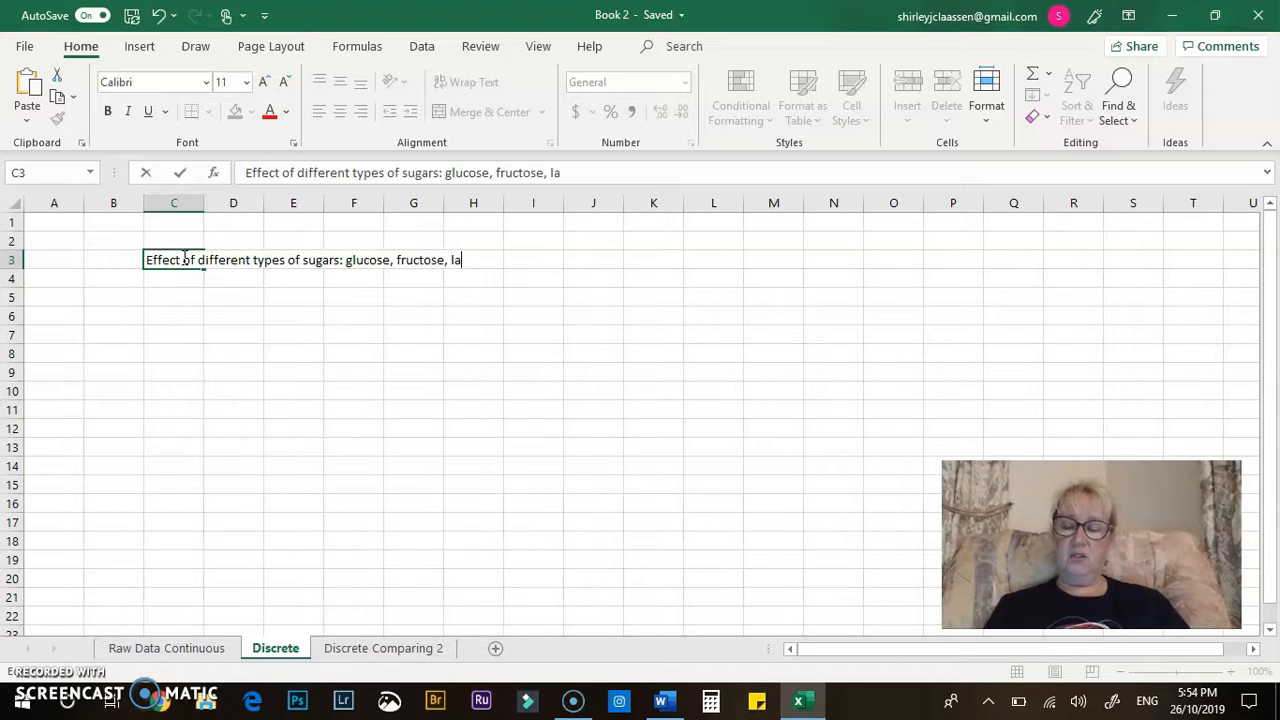
type("ctose on the")
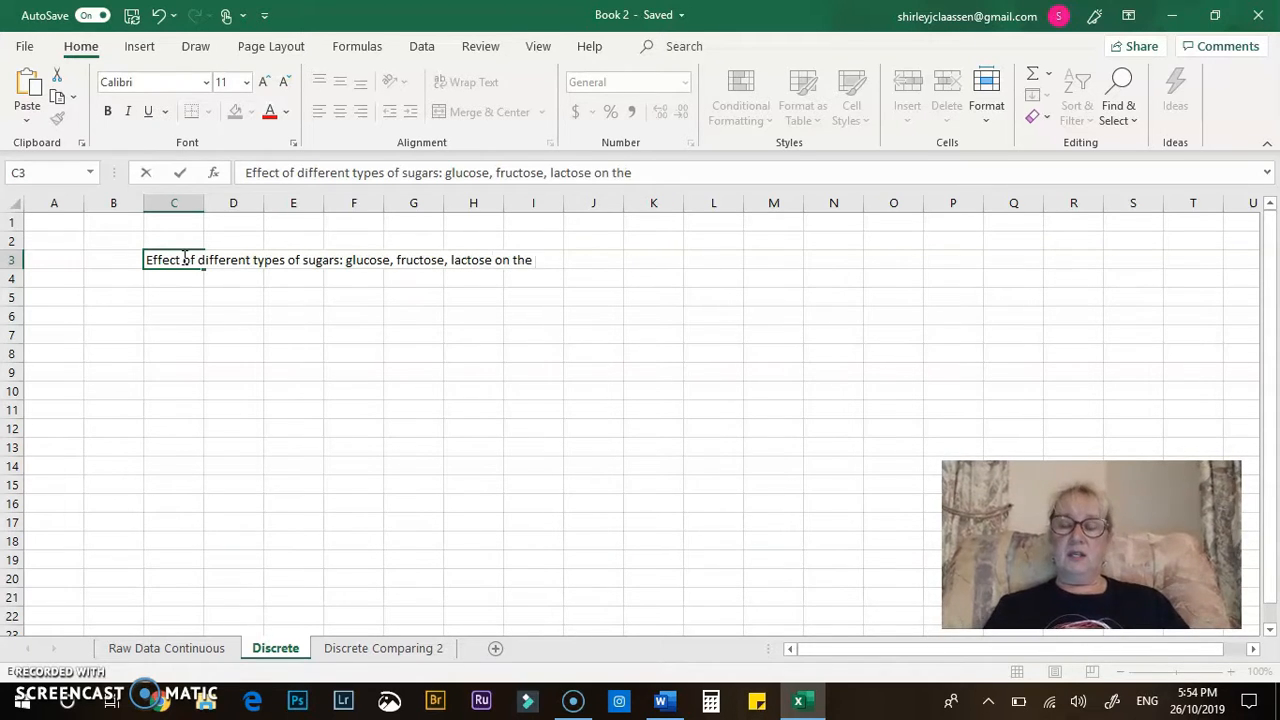
type(" increase in the")
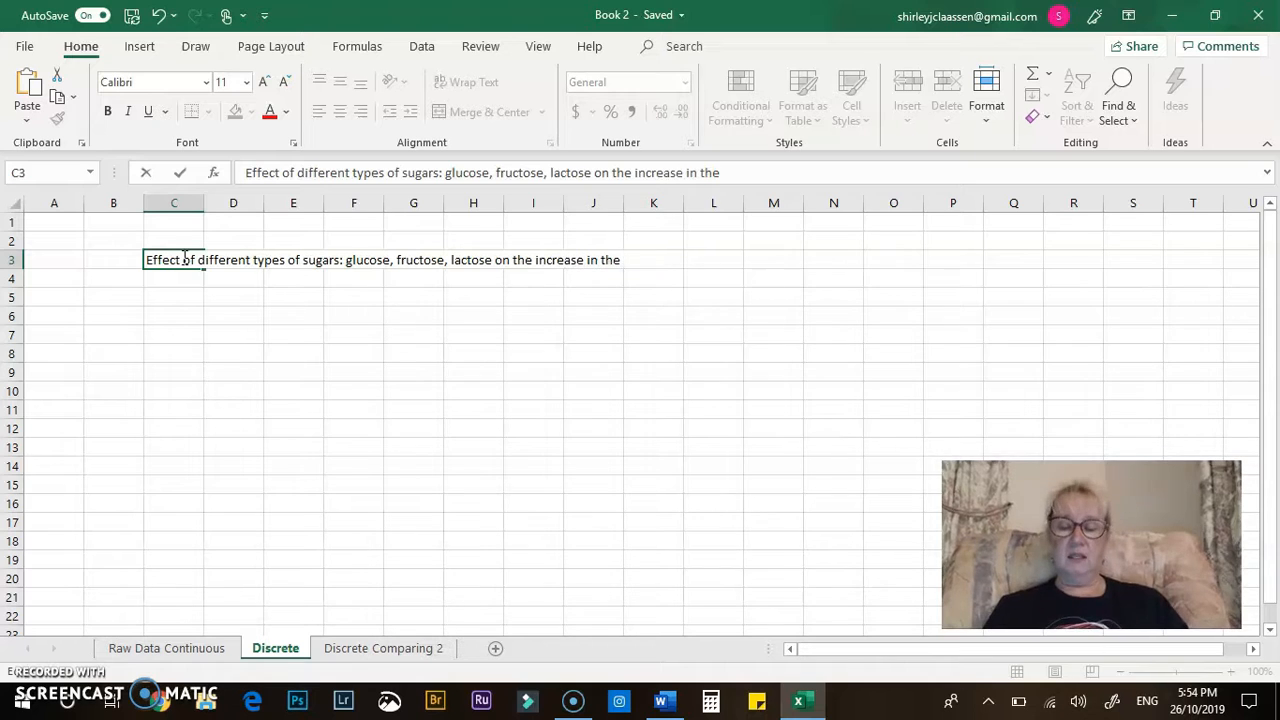
type(" number of yeast cells ")
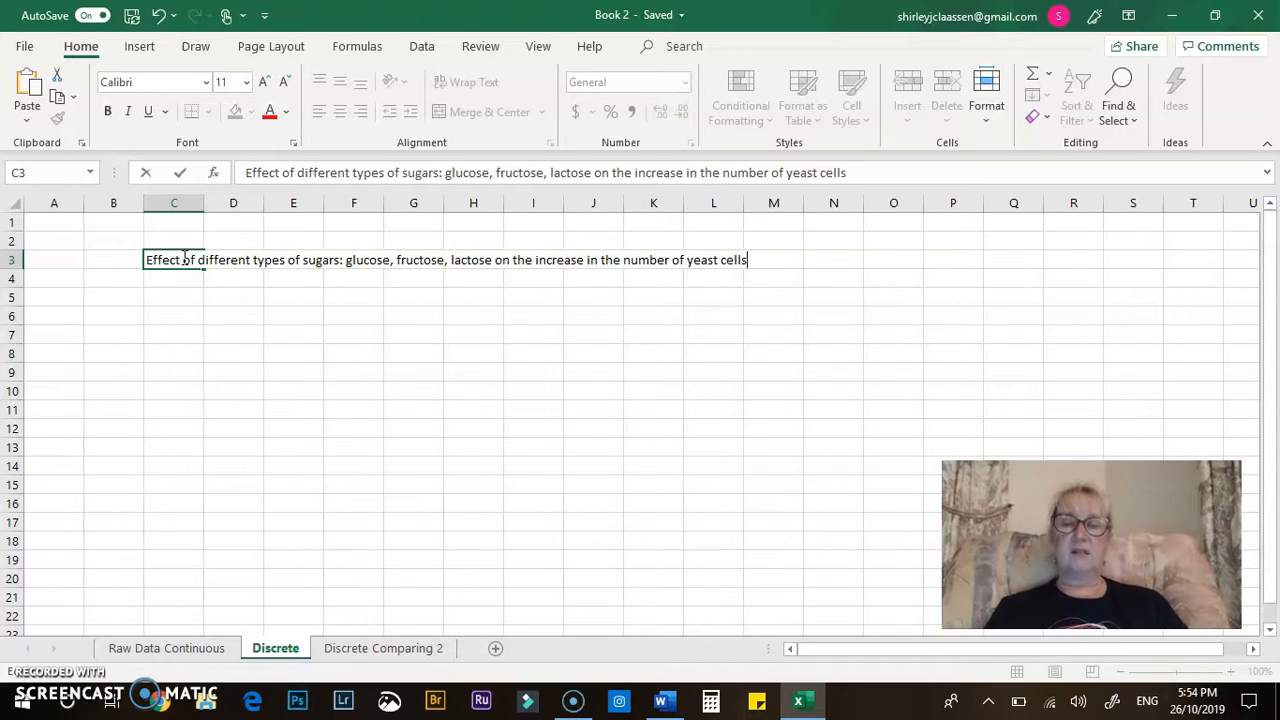
type("incubate")
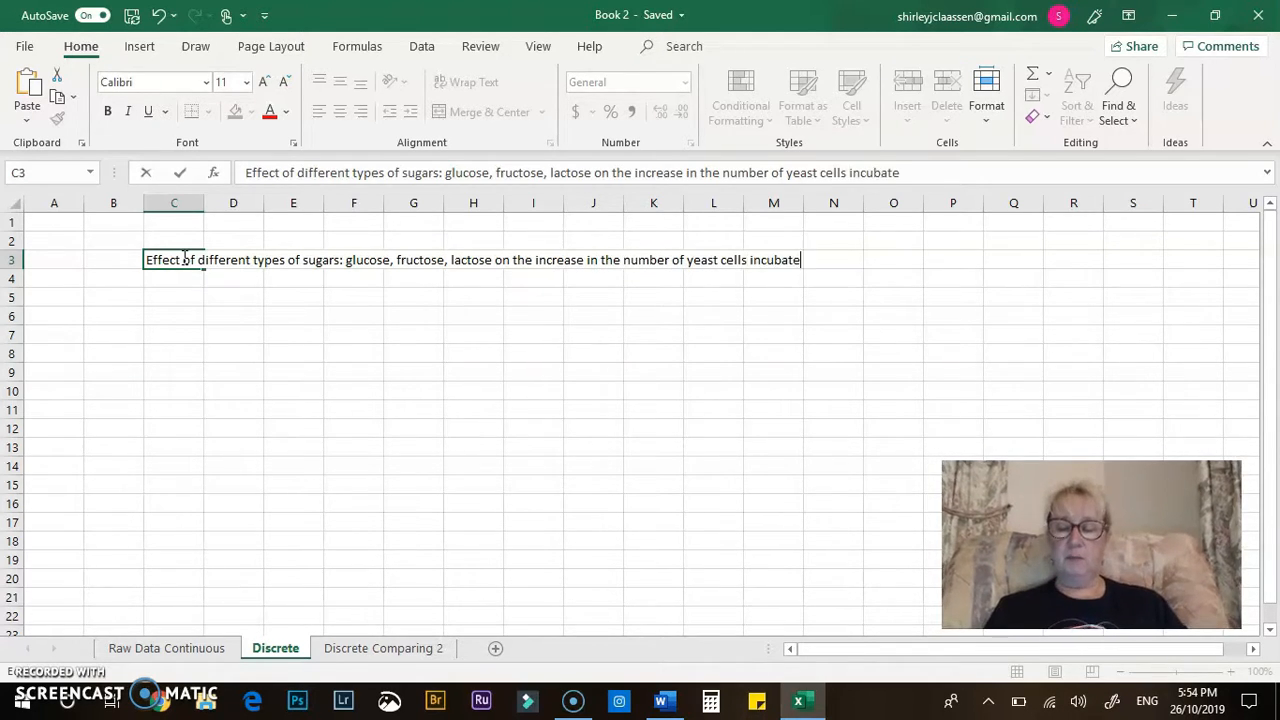
type("d over 24 hours.")
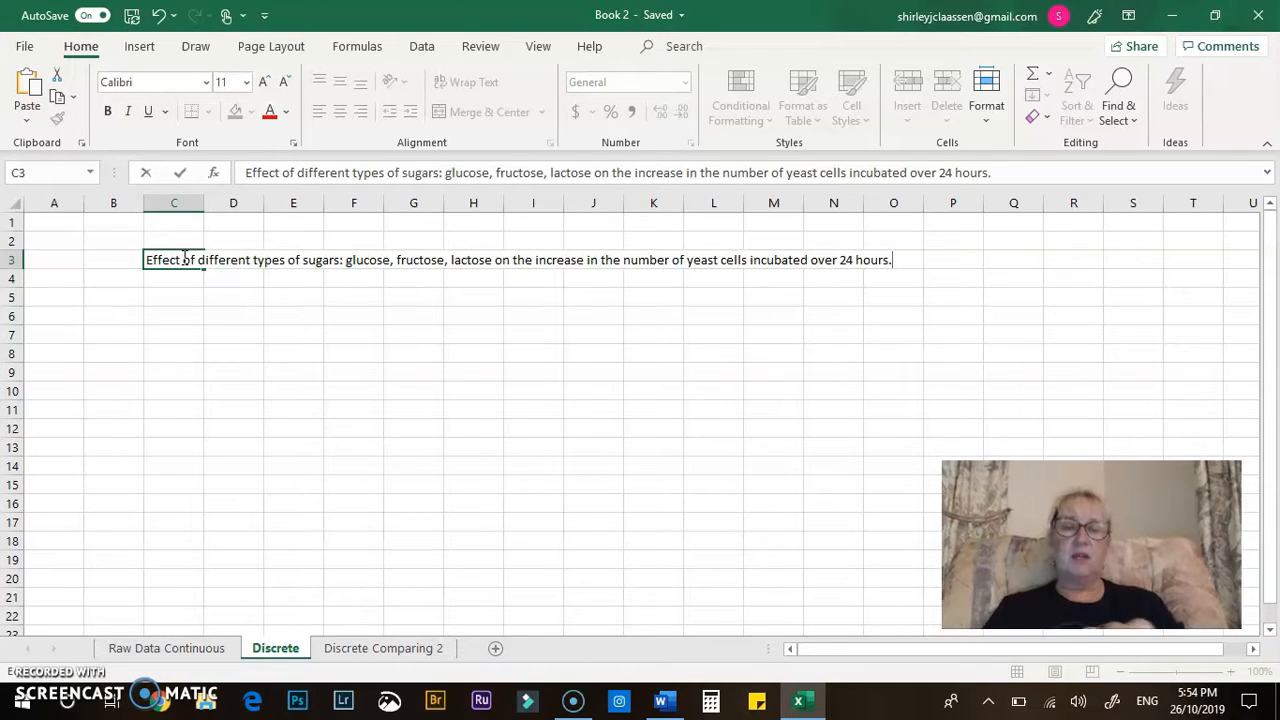
left_click(174, 325)
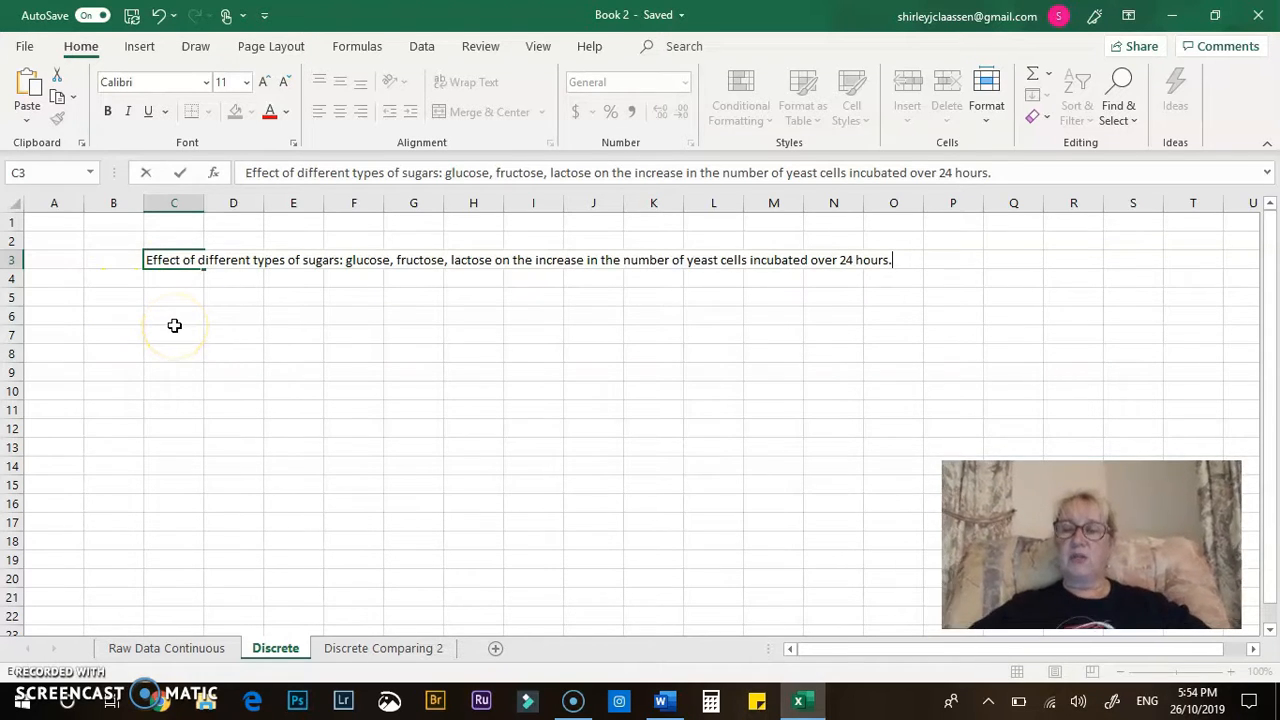
- Highlight the sugar names and "number of yeast cells" in the C3 title and finish the cell entry
left_click_drag(346, 260, 495, 263)
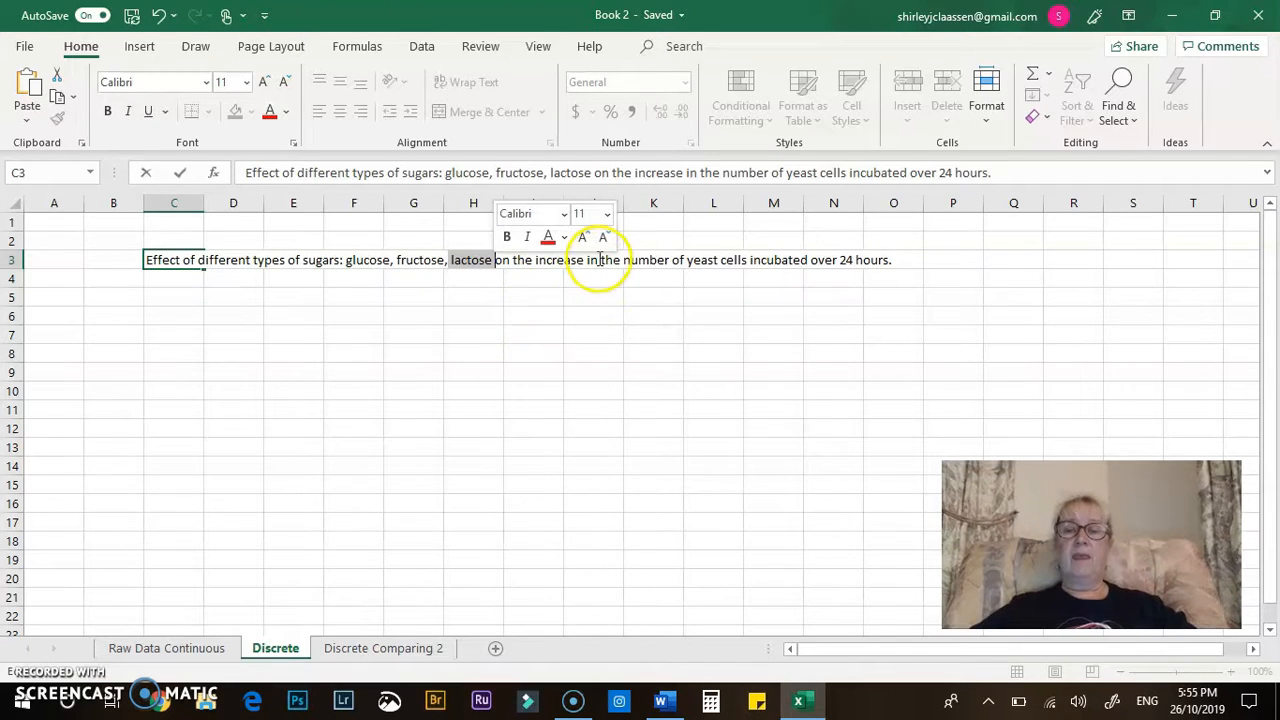
double_click(657, 262)
left_click_drag(657, 262, 748, 260)
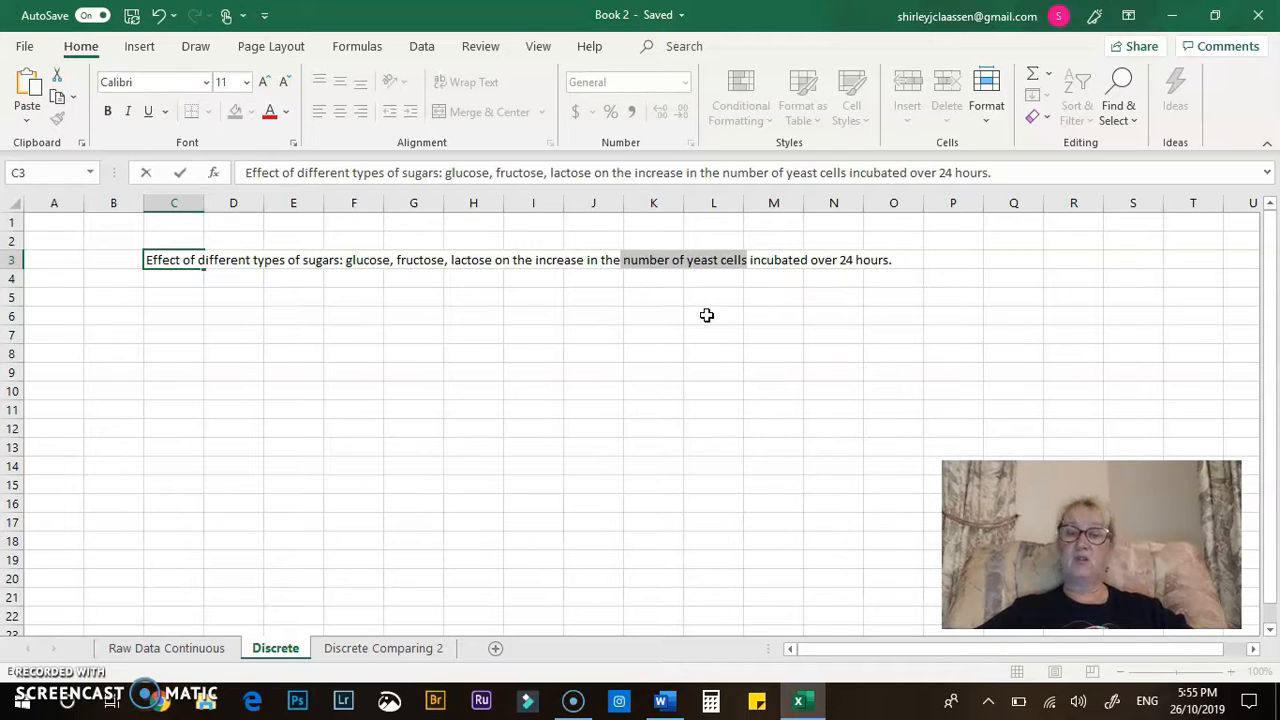
left_click(706, 315)
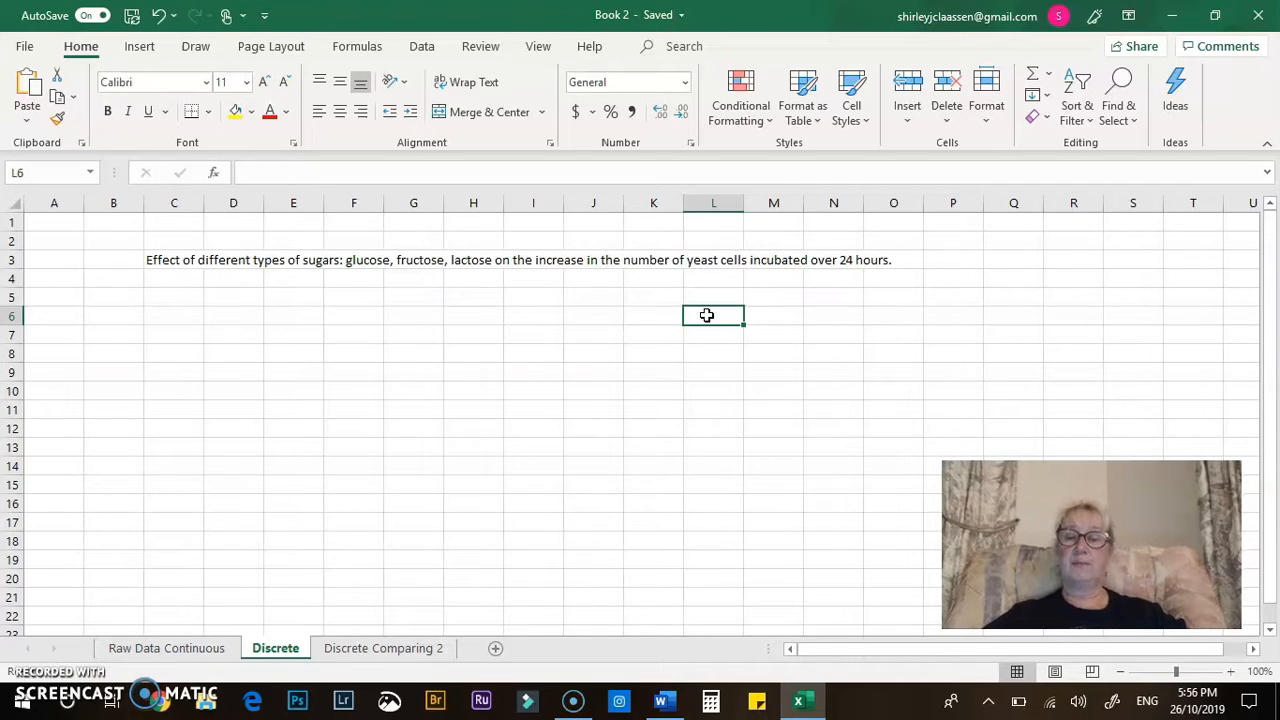
- Enter the column heading "Increse in # fo yeast cells in Glucose broth" in cell E6
left_click_drag(394, 334, 339, 319)
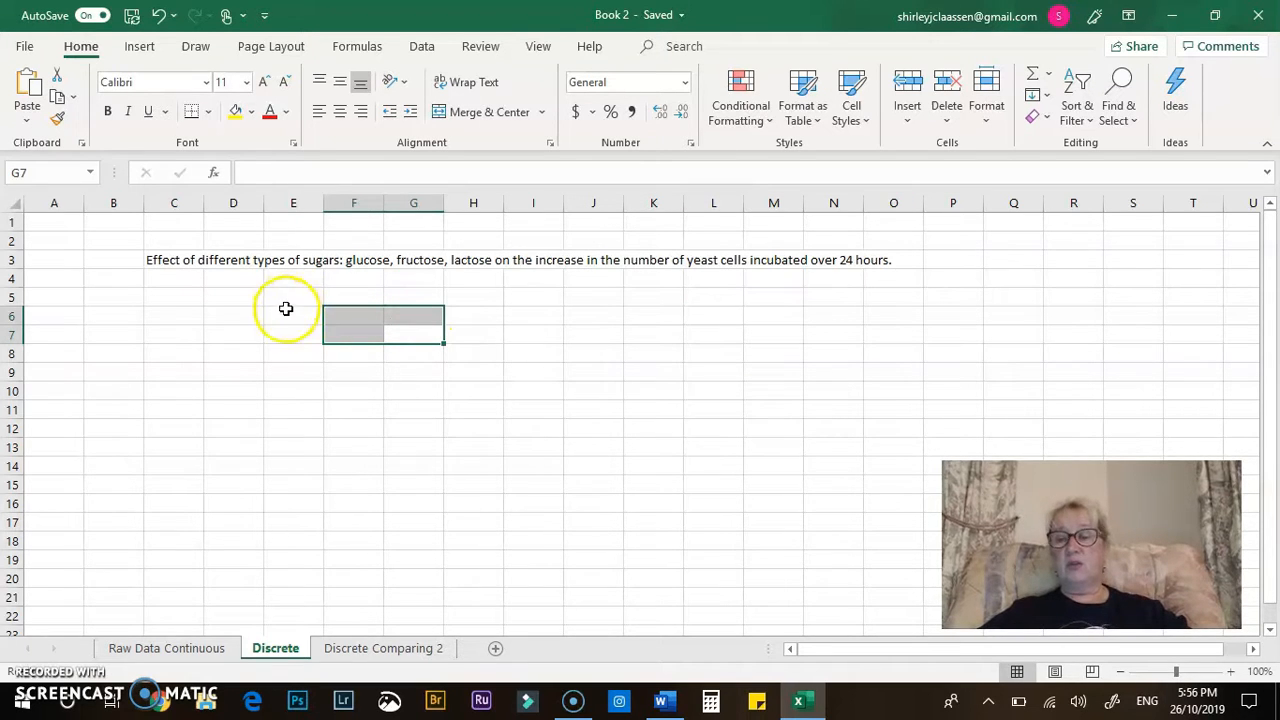
left_click(290, 316)
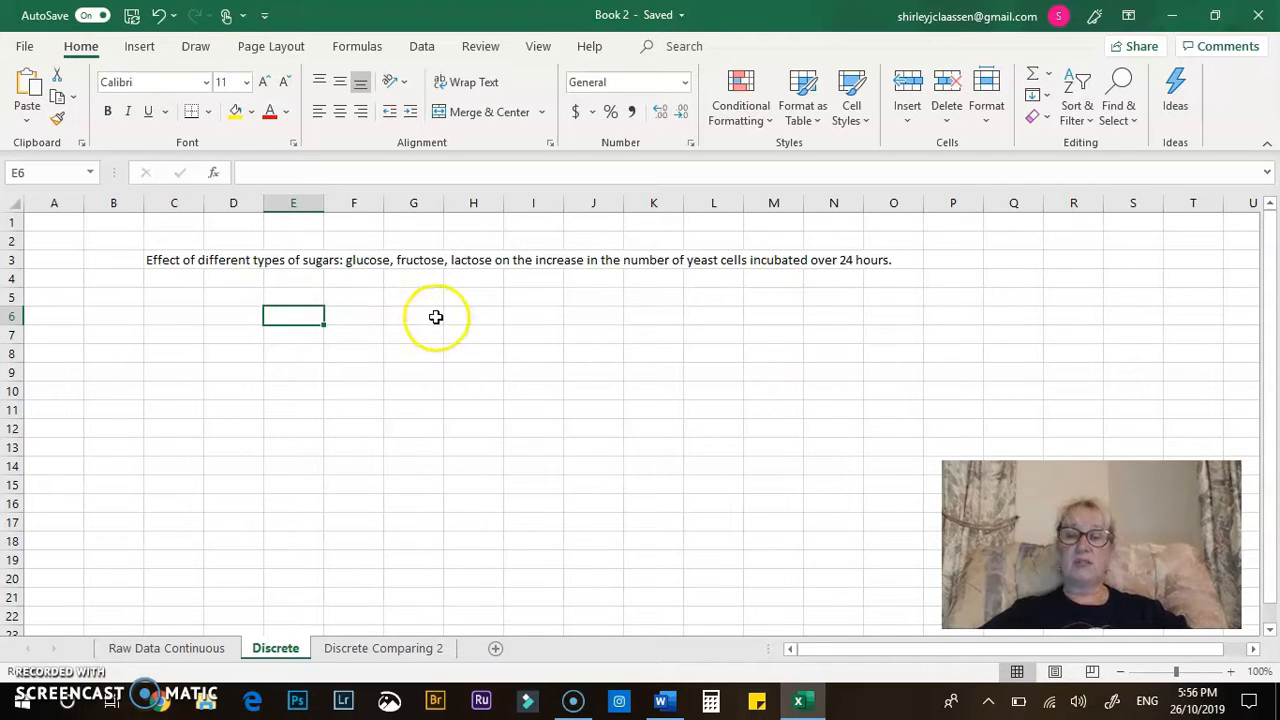
left_click(305, 318)
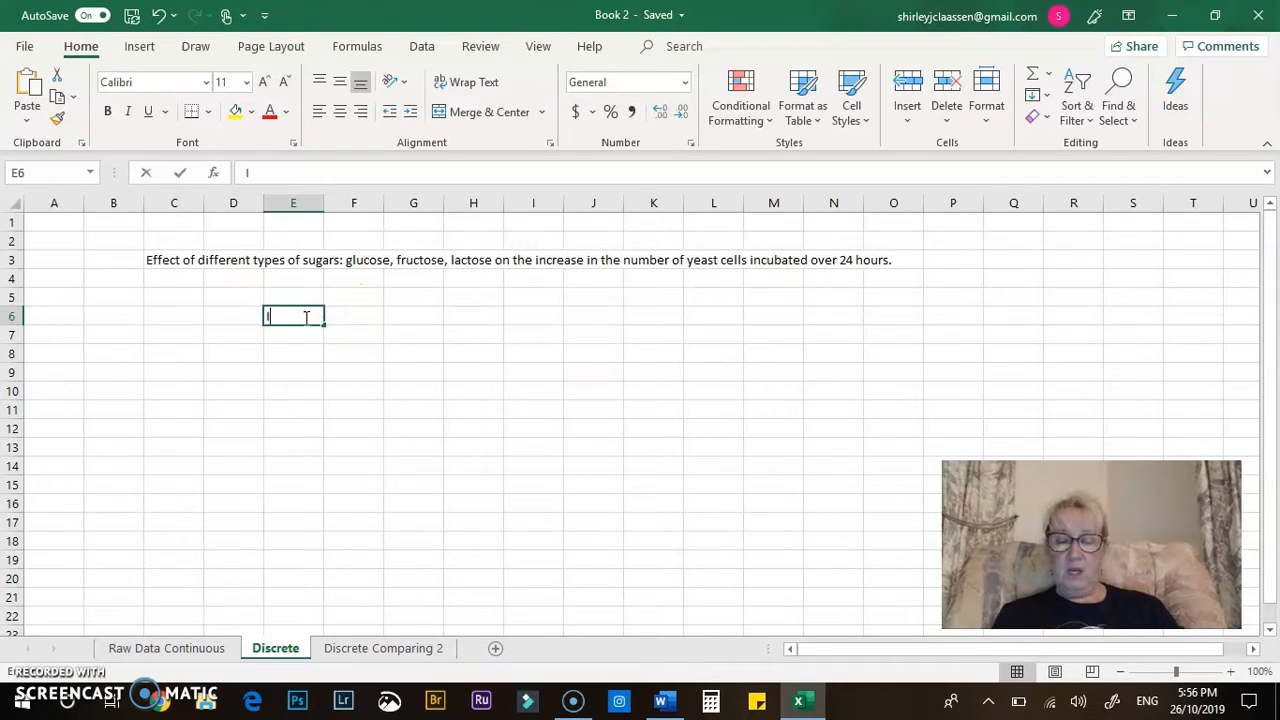
type("Increse")
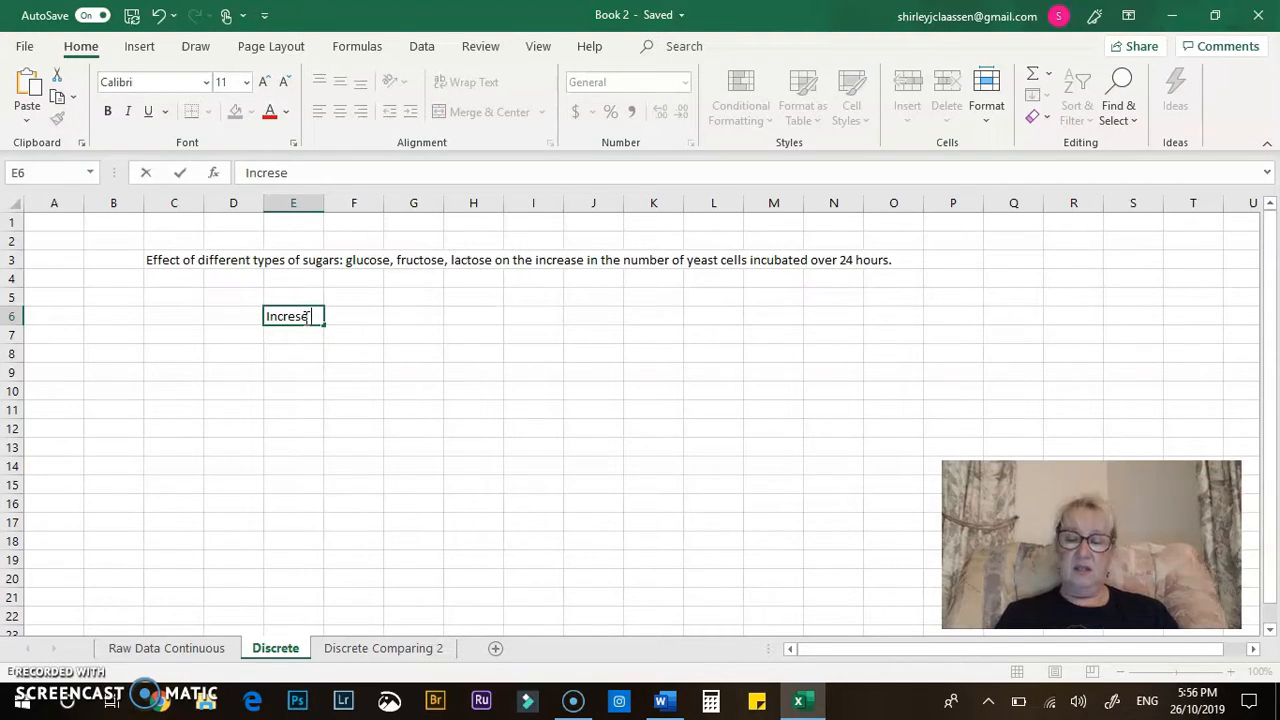
type(" in # fo")
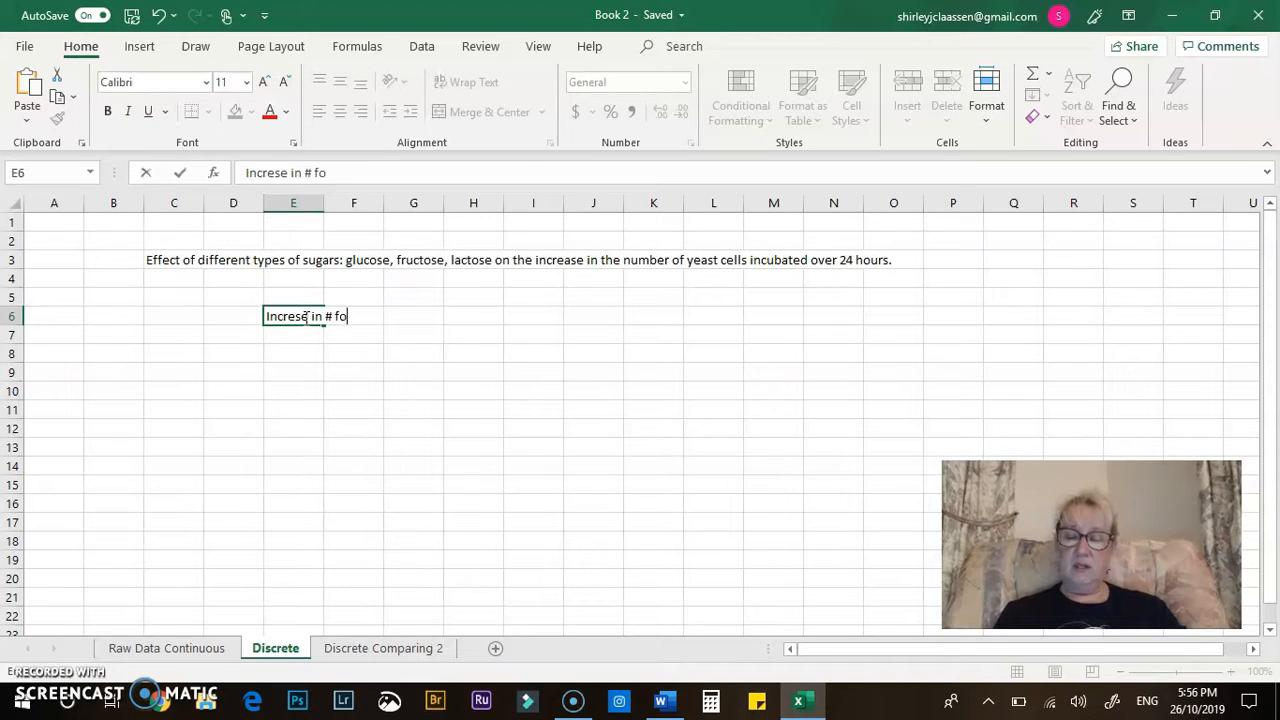
type(" yeast cel")
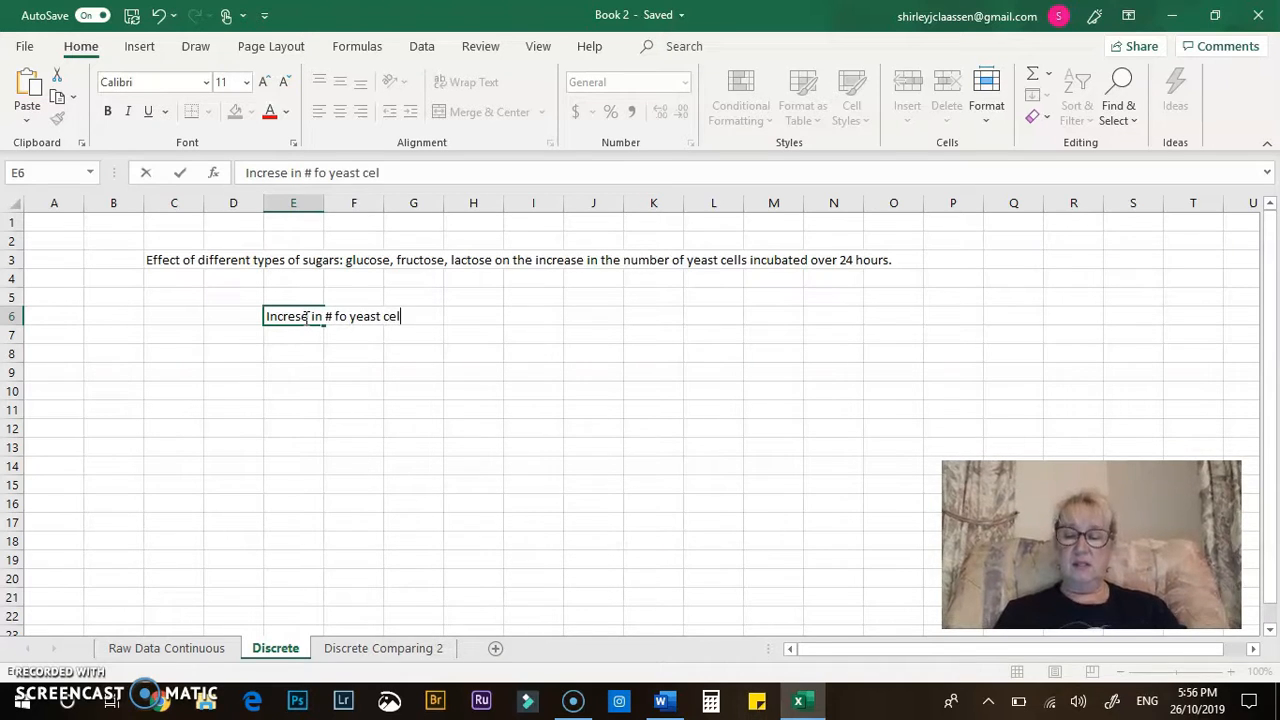
type("ls in Gl")
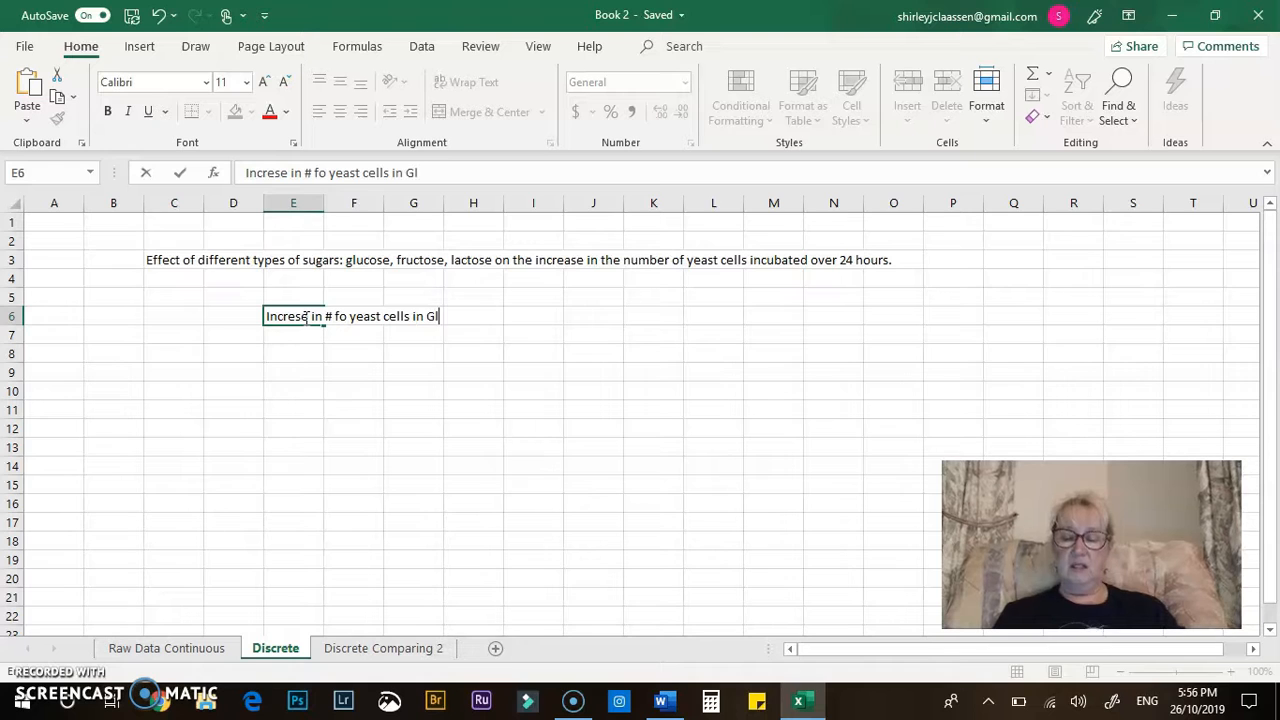
type("ucose broth")
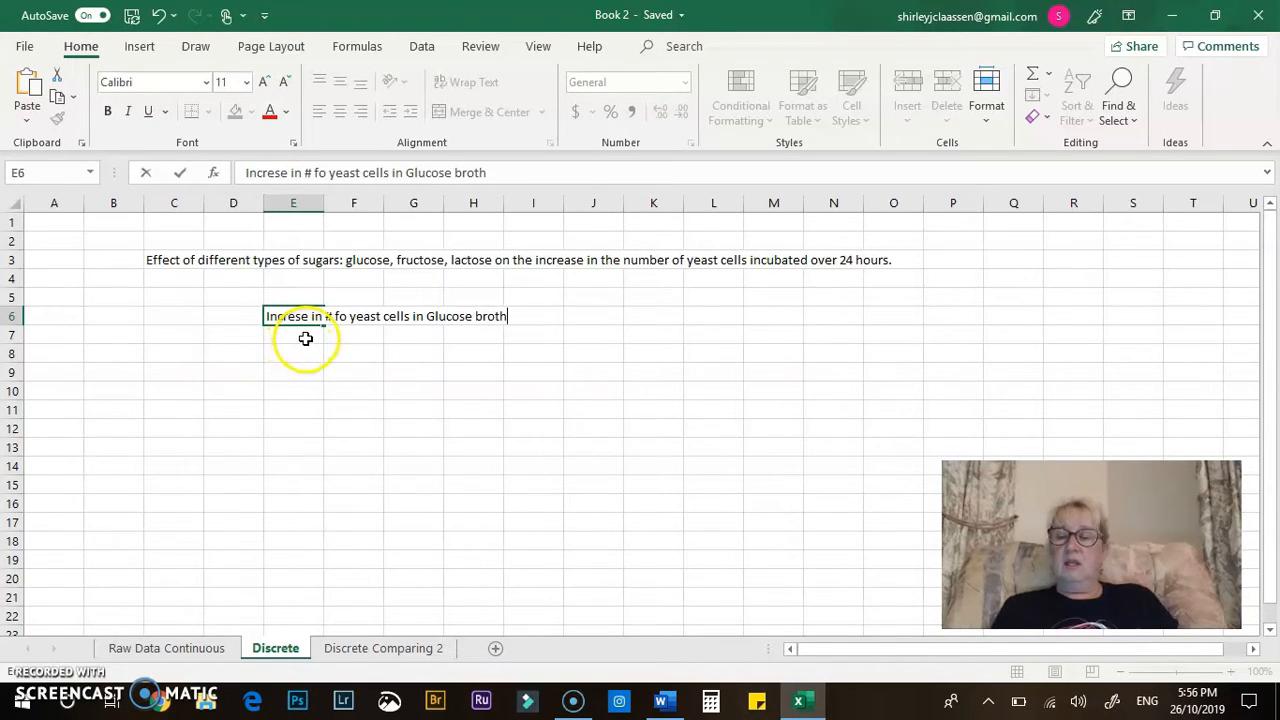
- Correct the spelling in the E6 heading, changing "Increse" to "Increase" and "fo" to "of"
left_click(291, 312)
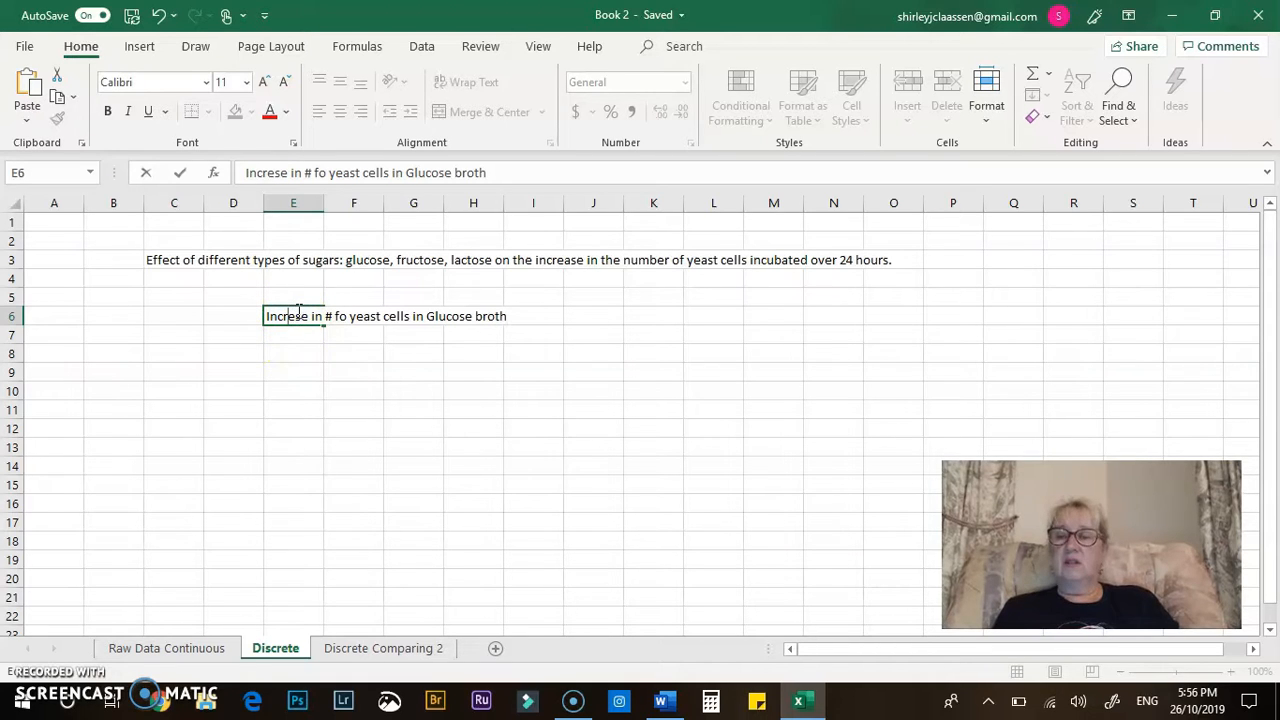
left_click(294, 315)
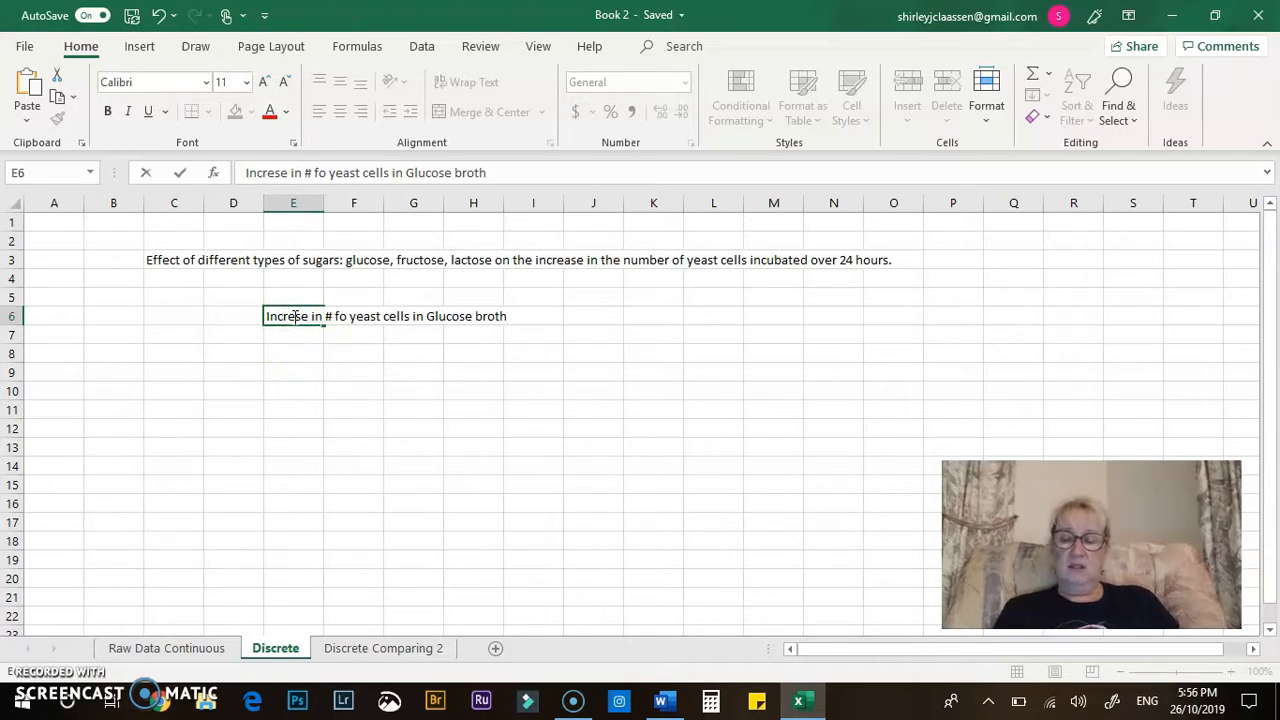
type("a")
left_click(297, 340)
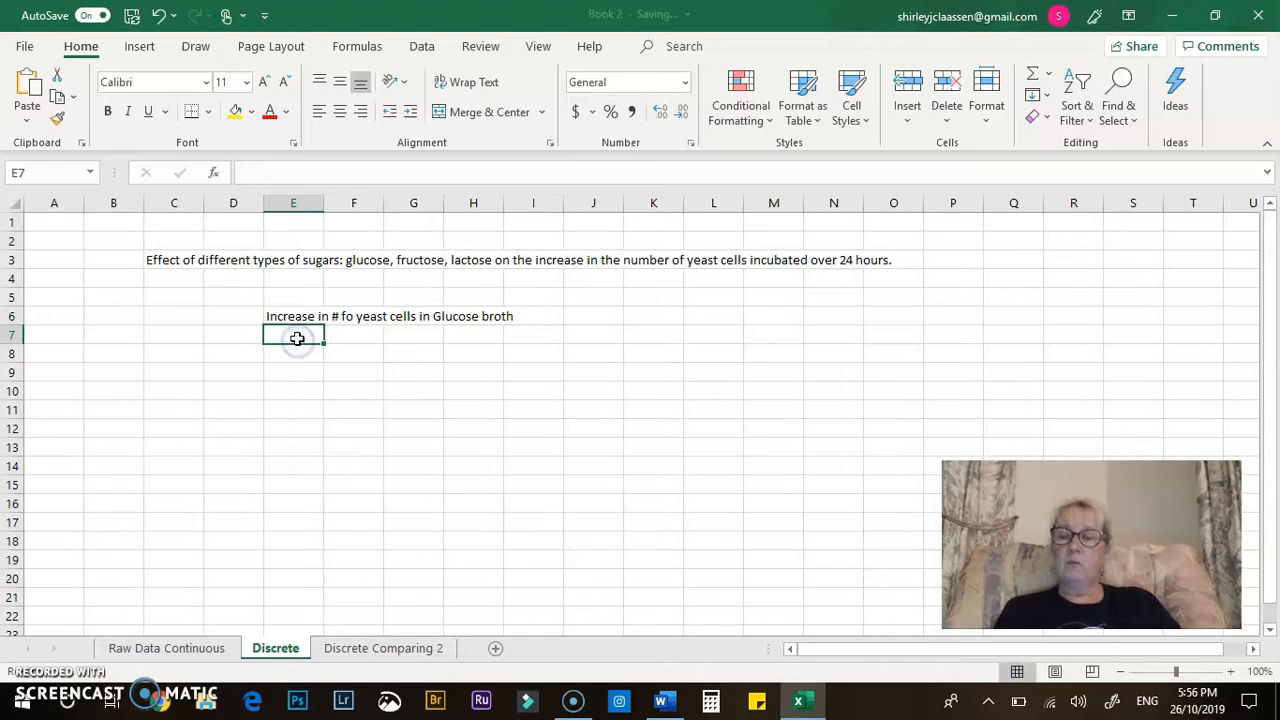
left_click(293, 315)
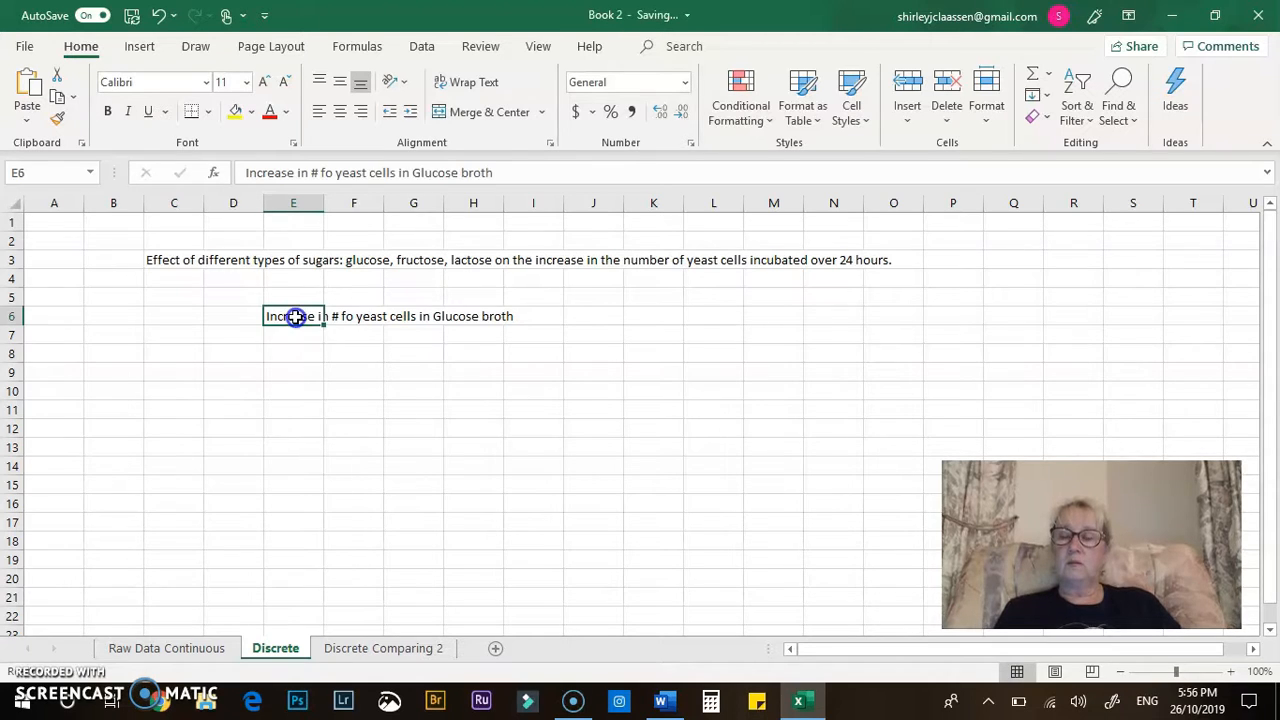
left_click(333, 173)
key("BackSpace")
type("f")
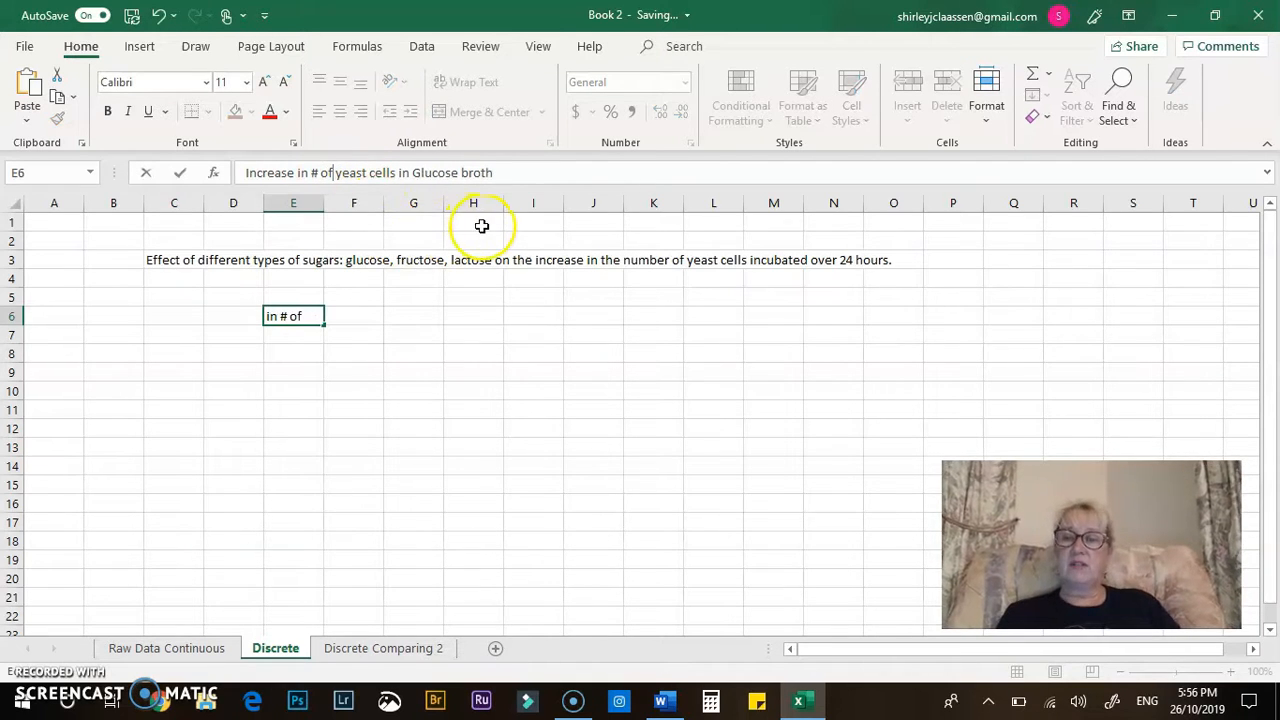
left_click(291, 337)
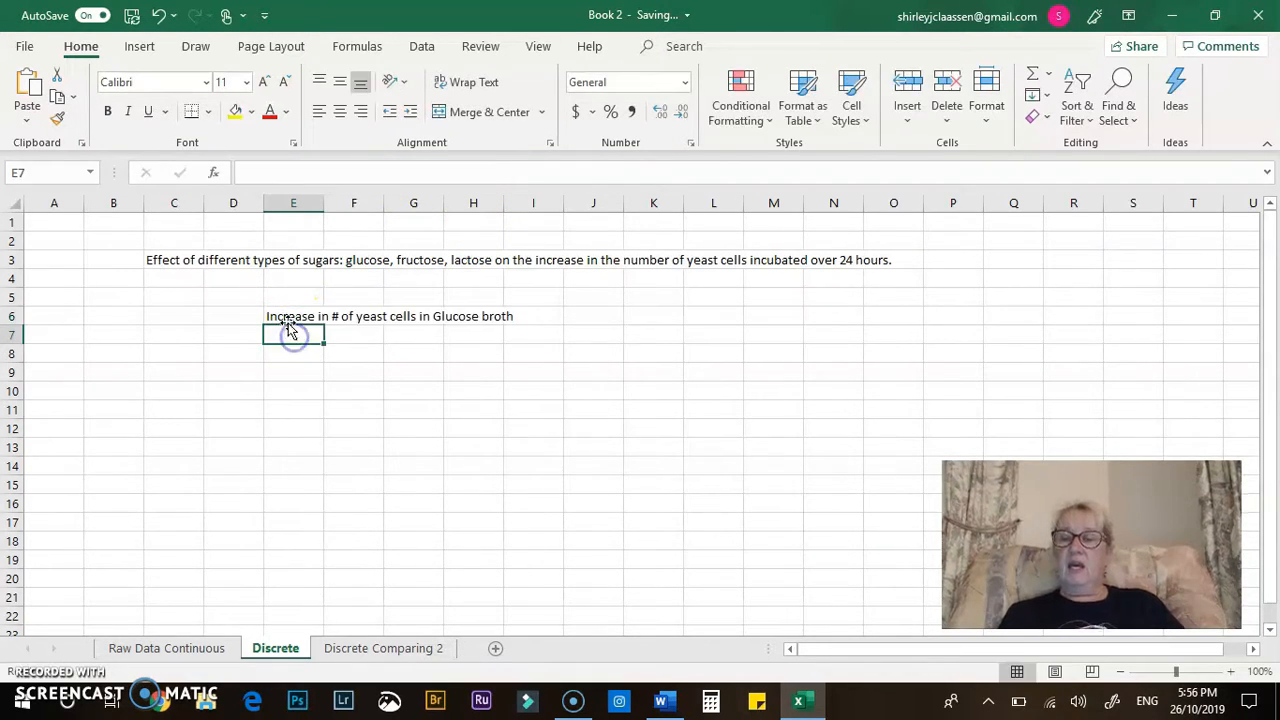
- Format the E6 heading with wrapped, top-aligned text and widen column E so it fits on three lines
left_click(287, 316)
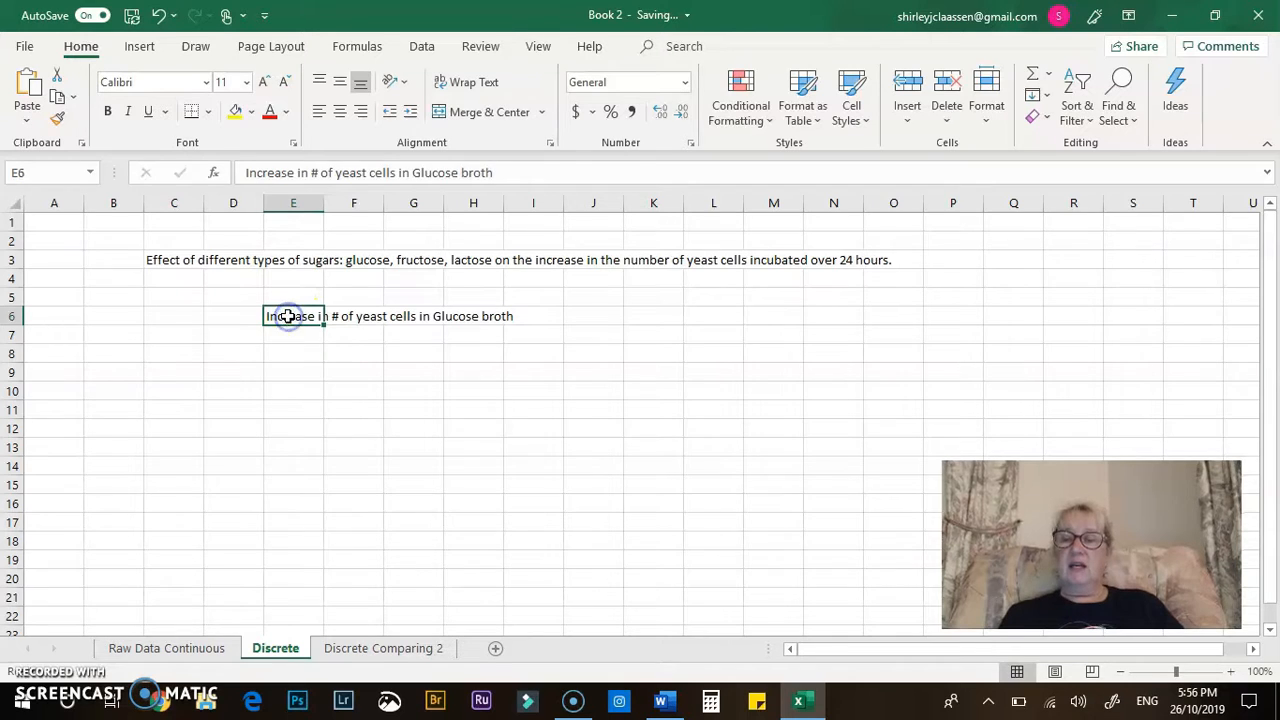
left_click(480, 83)
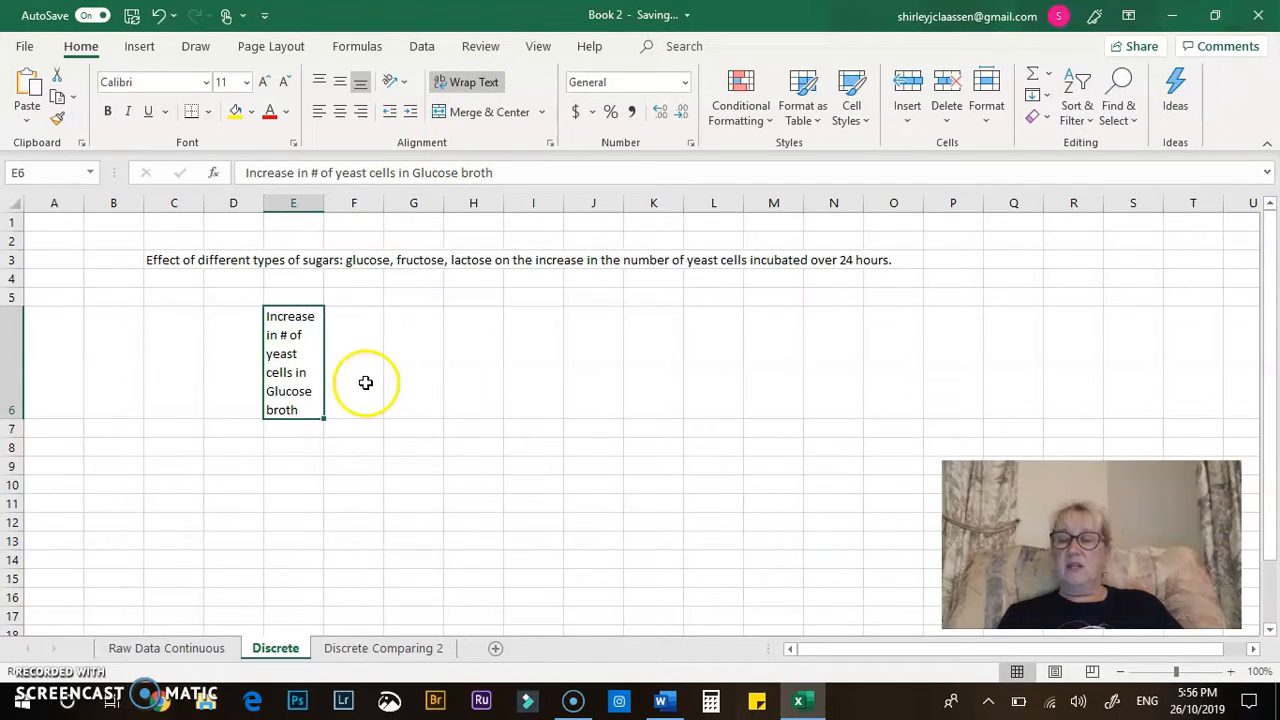
left_click_drag(323, 203, 361, 204)
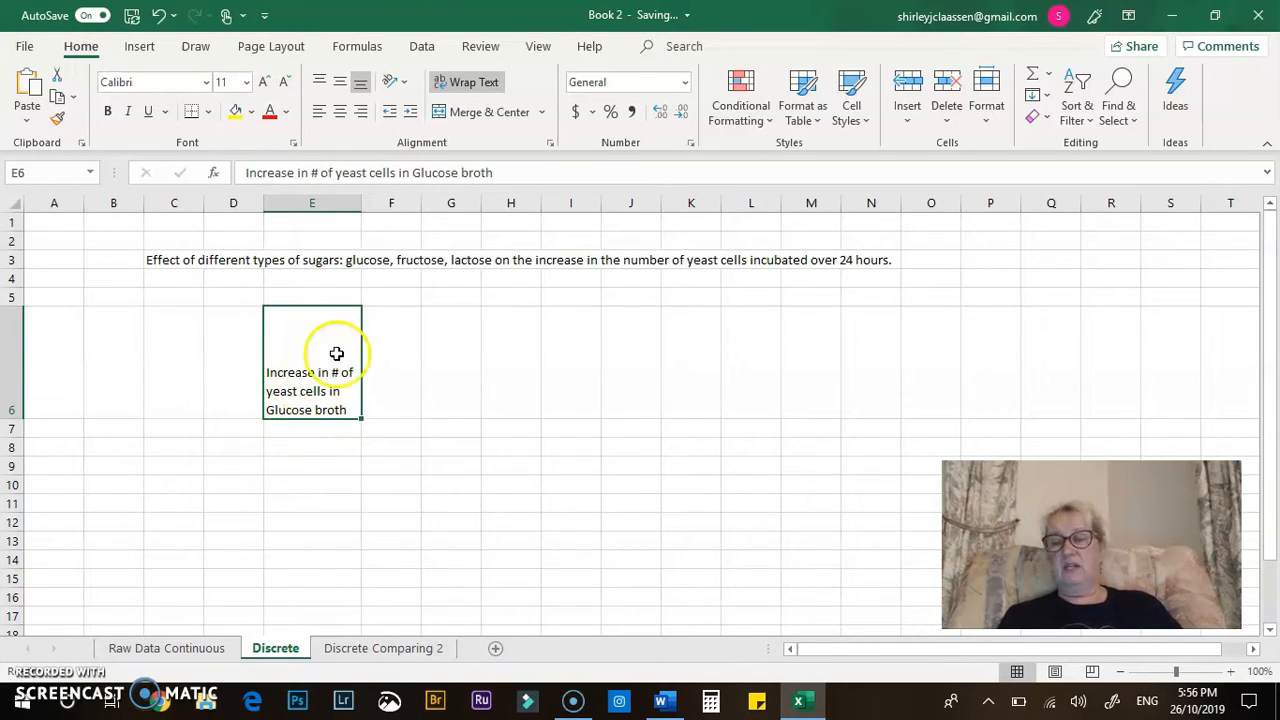
left_click(320, 82)
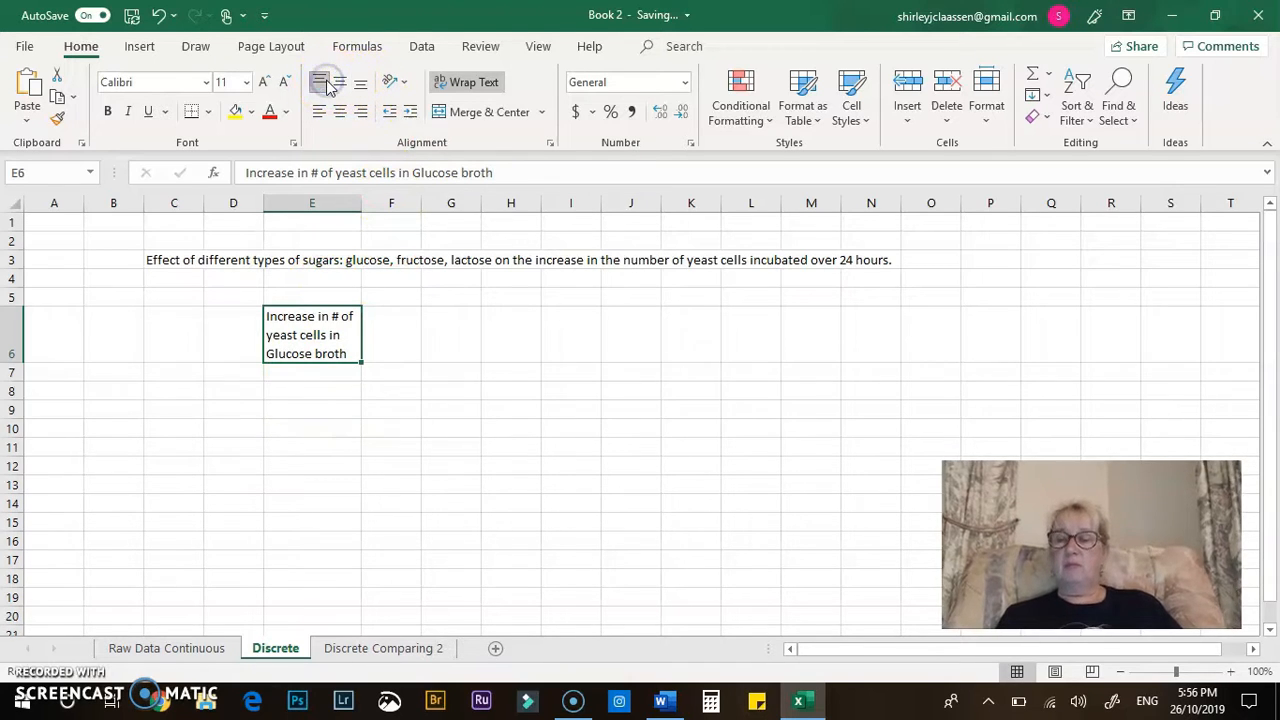
left_click(401, 322)
- Copy the Glucose broth heading from E6 into cells F6 and G6
left_click(312, 336)
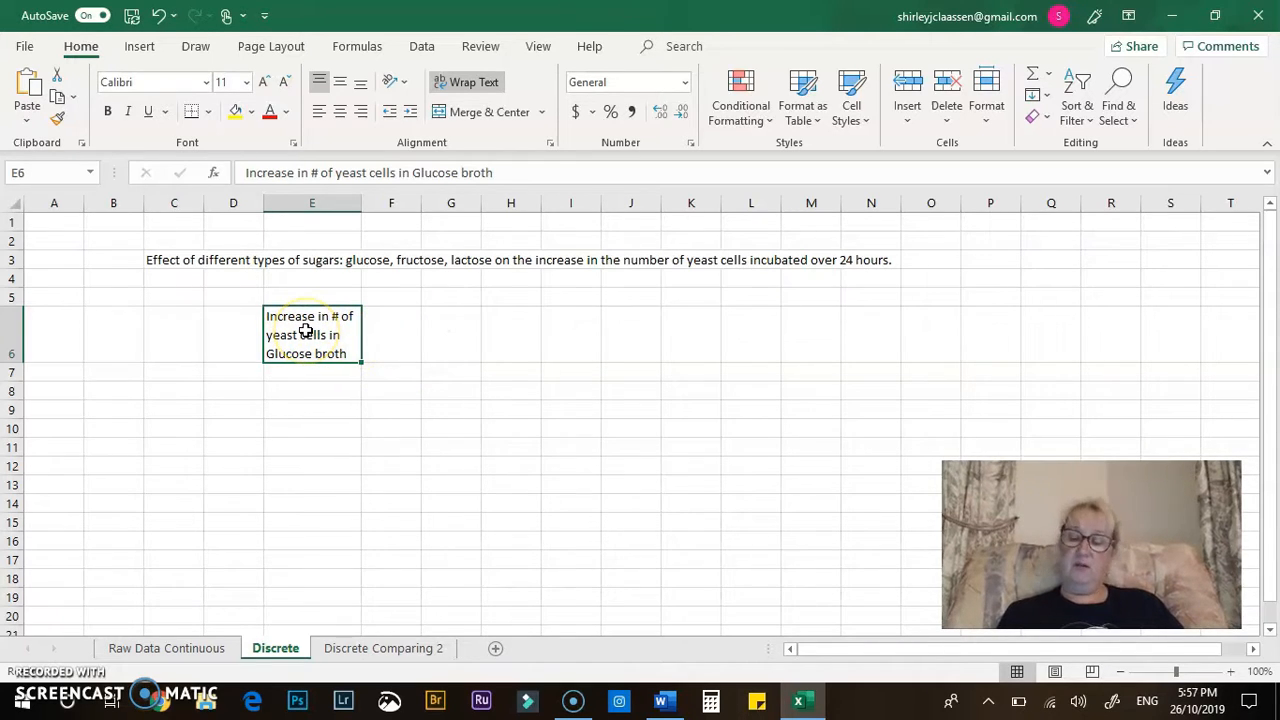
key("ctrl+c")
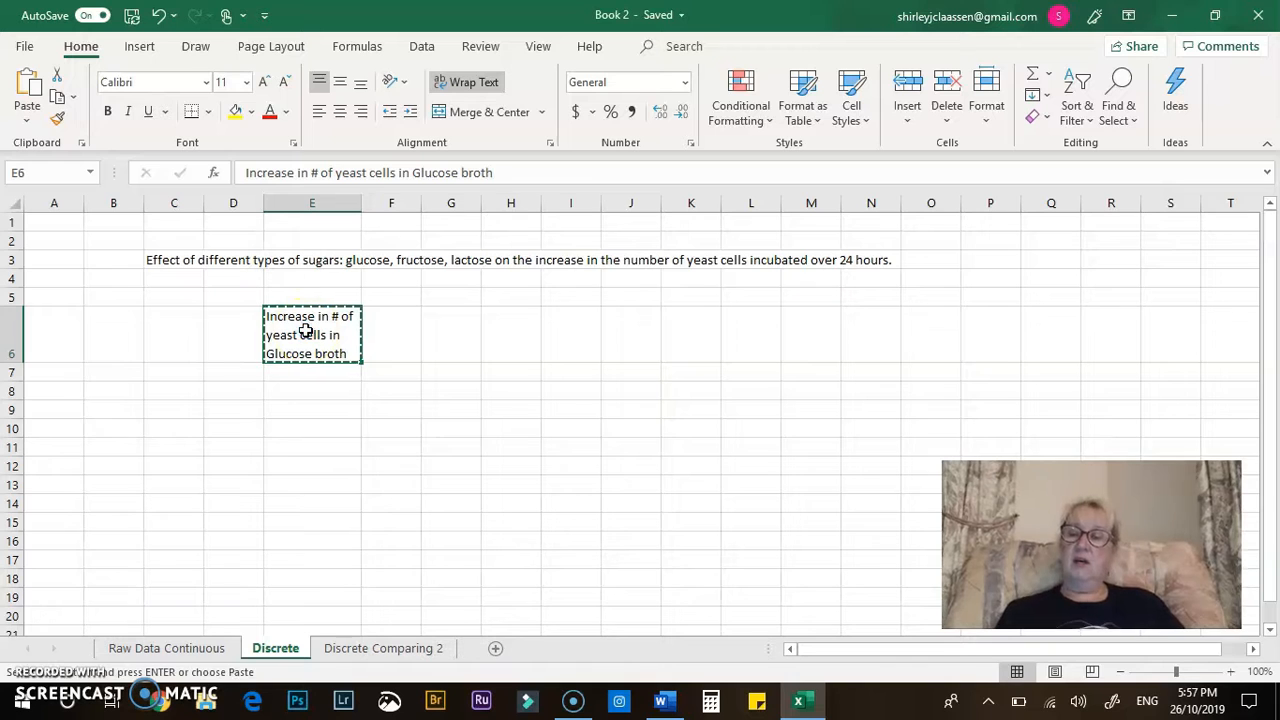
left_click(372, 334)
key("ctrl+v")
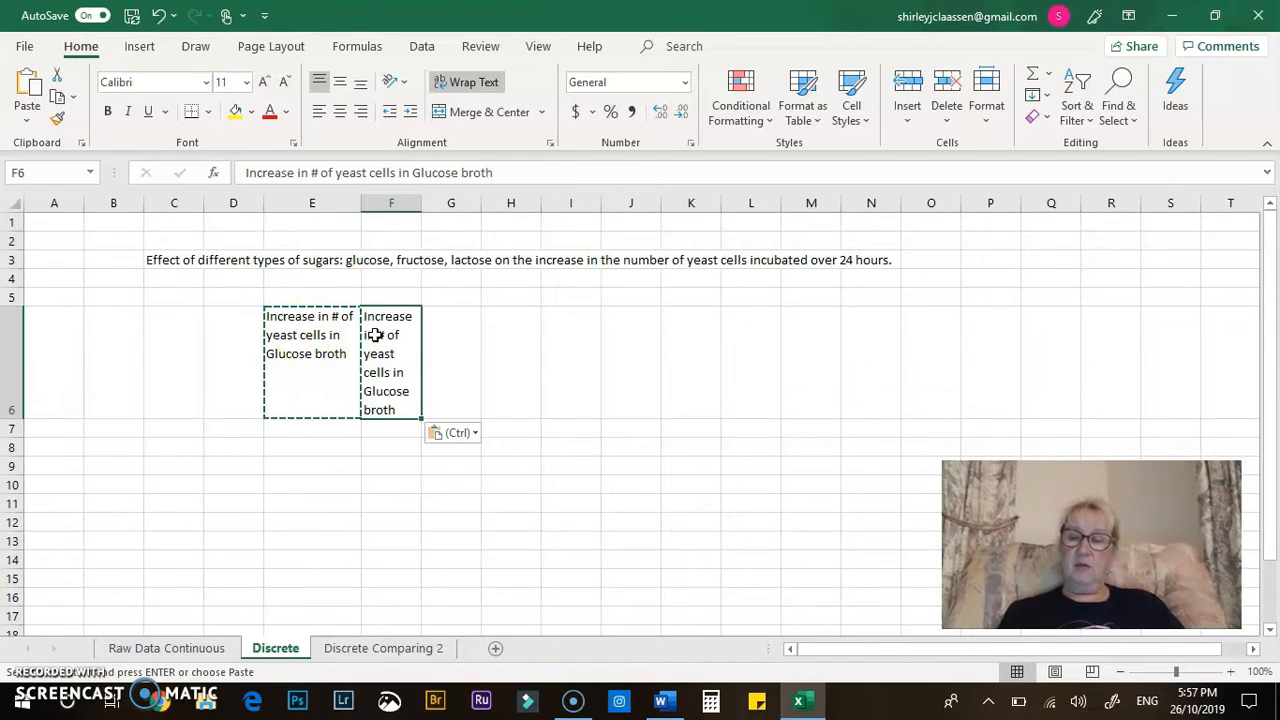
left_click(453, 343)
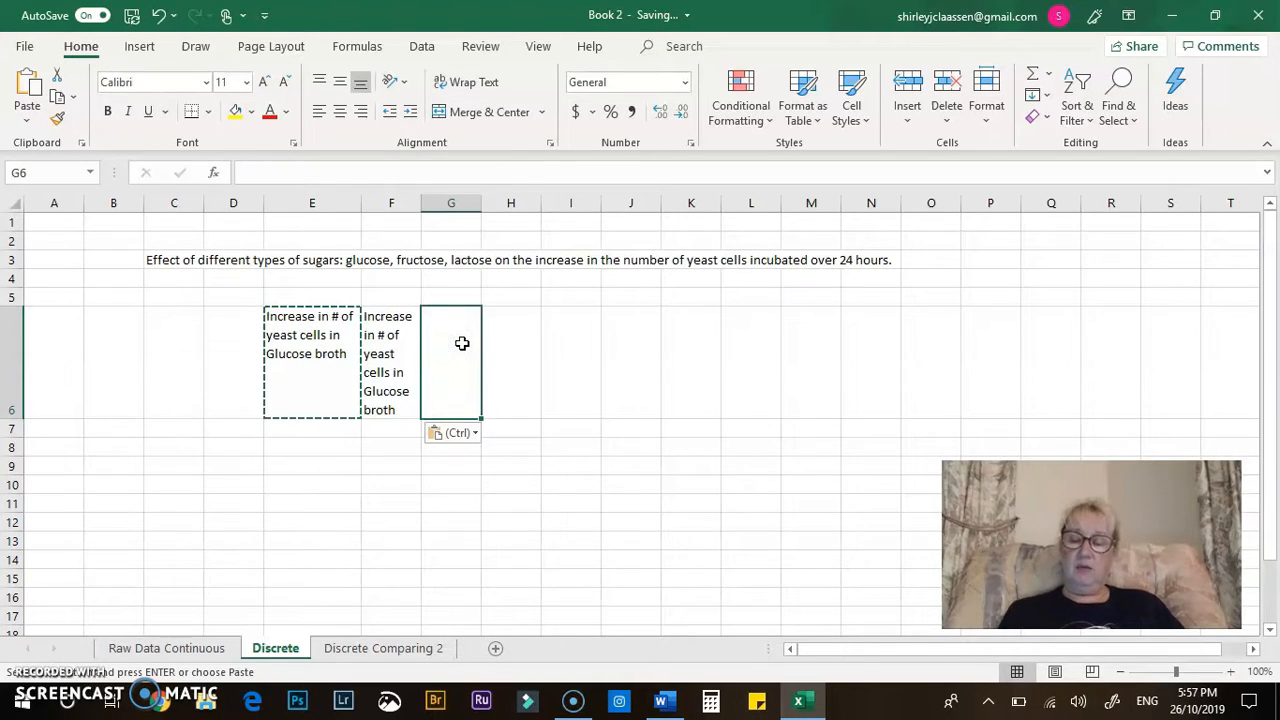
key("ctrl+v")
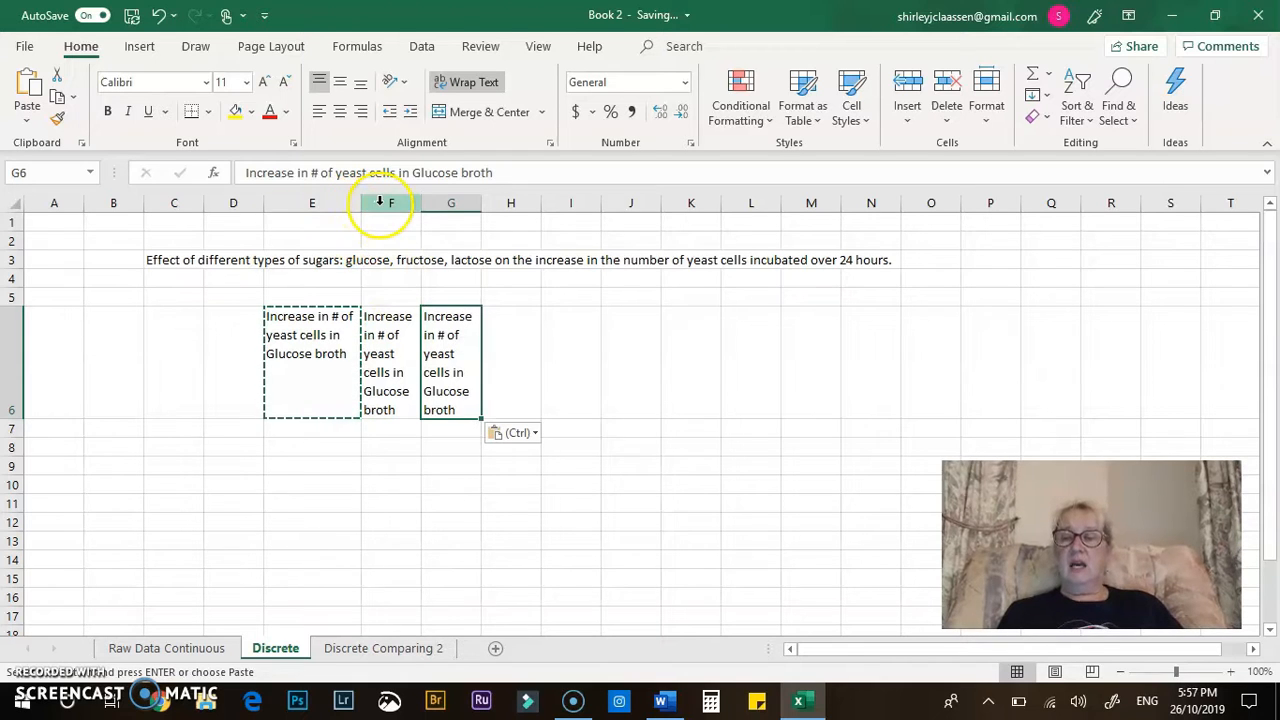
- Widen columns F and G so their row 6 headings wrap onto three lines
left_click_drag(421, 201, 546, 206)
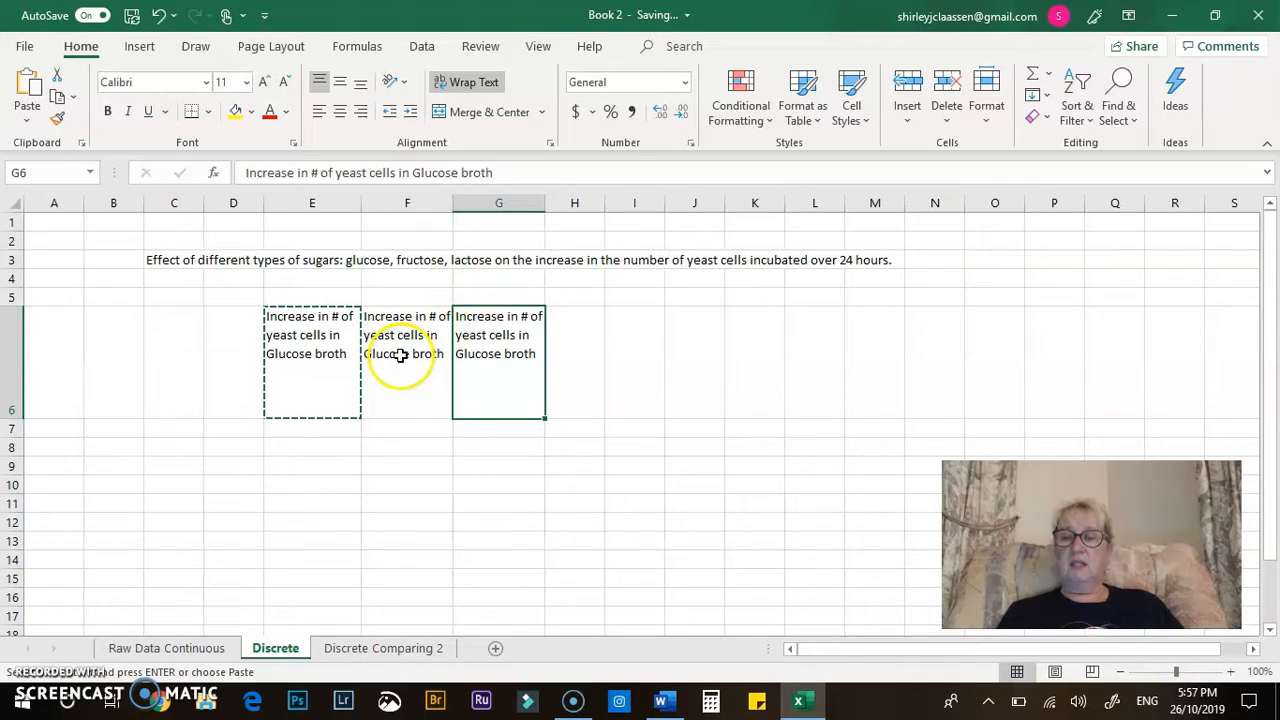
- Replace "Glucose" with "Frucose" in the heading in cell G6
left_click(424, 172)
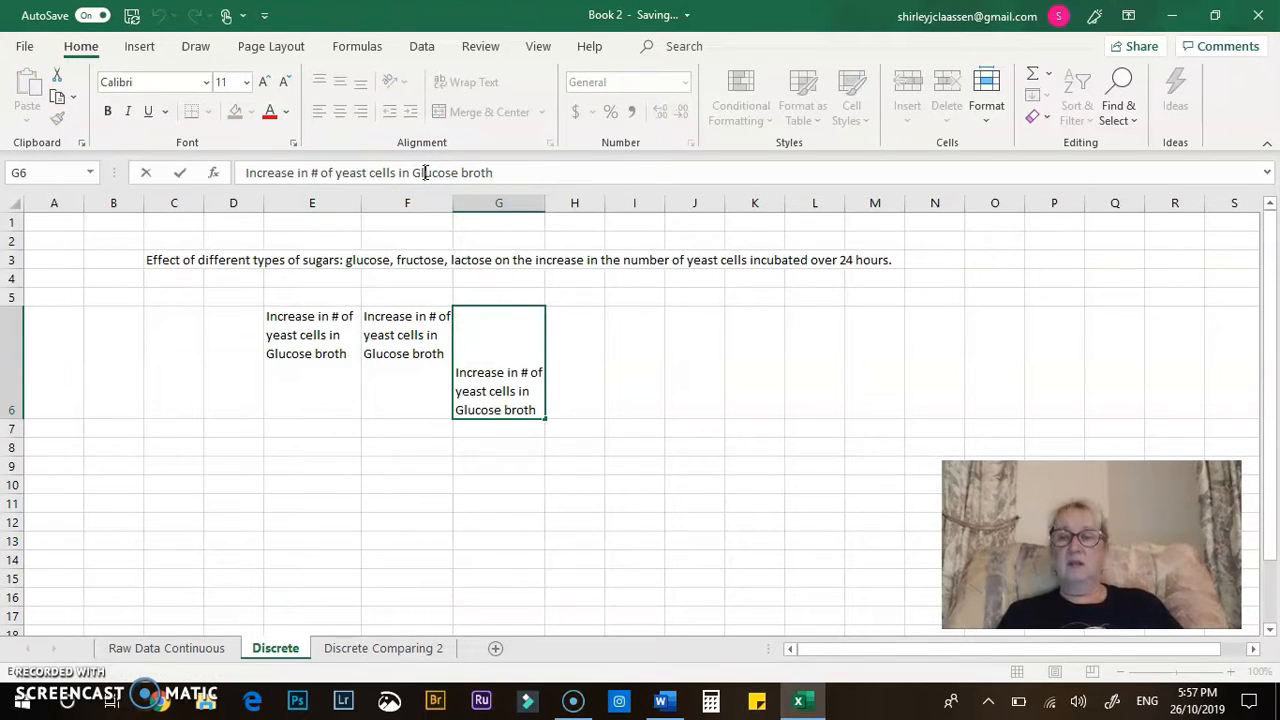
key("BackSpace")
key("BackSpace")
type("Fr")
left_click(464, 275)
double_click(486, 340)
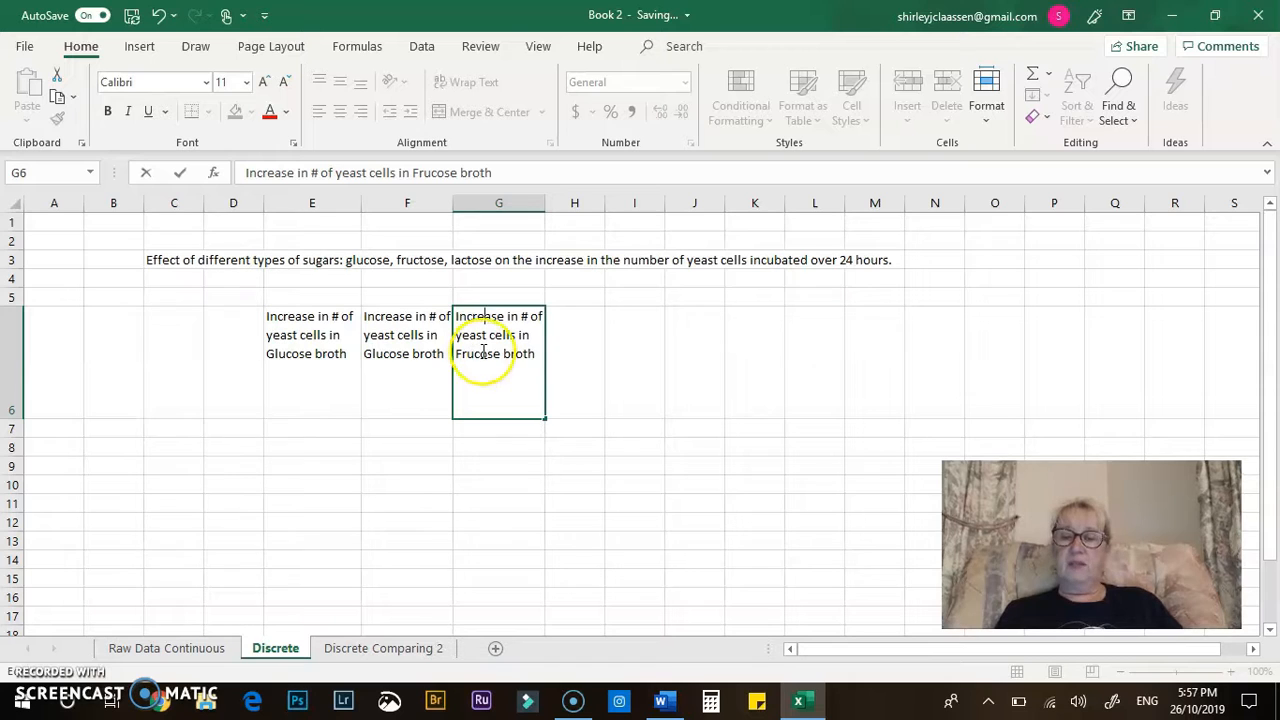
- Change "Glucose" to "Fructose" in the F6 heading so it reads "Increase in # of yeast cells in Fructose broth"
left_click(402, 355)
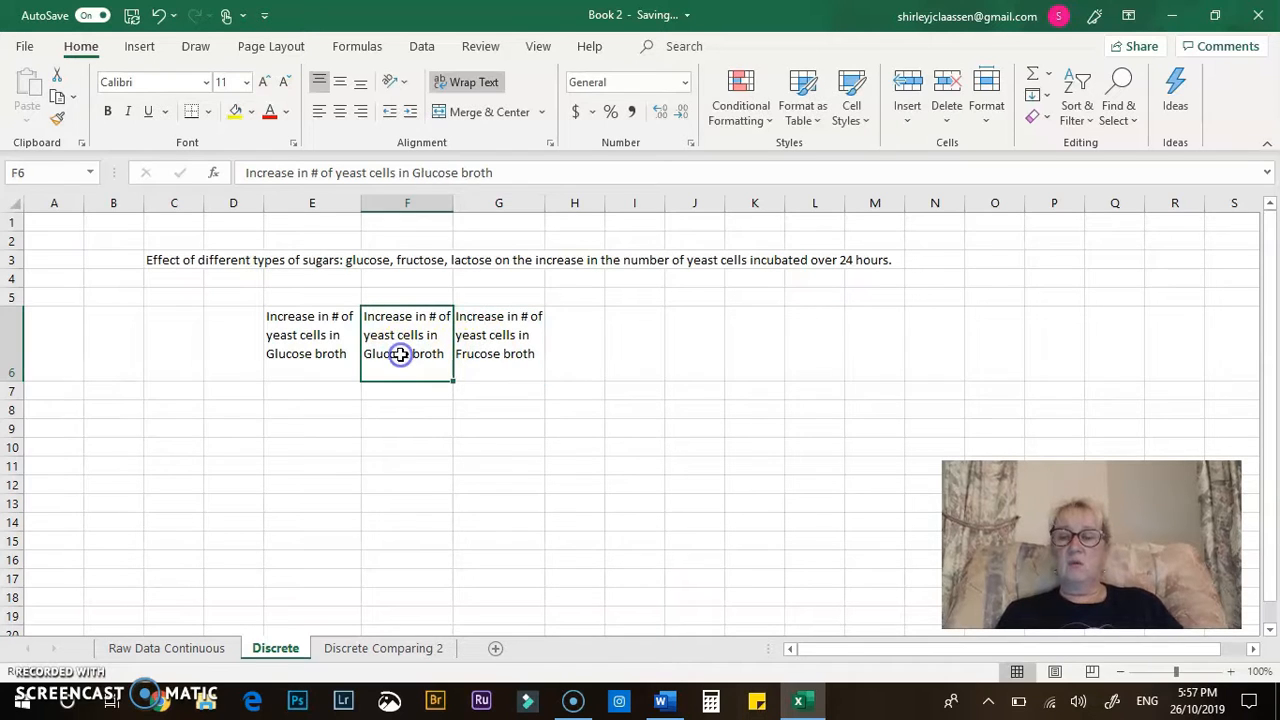
left_click(423, 175)
key("BackSpace")
key("BackSpace")
type("Fr")
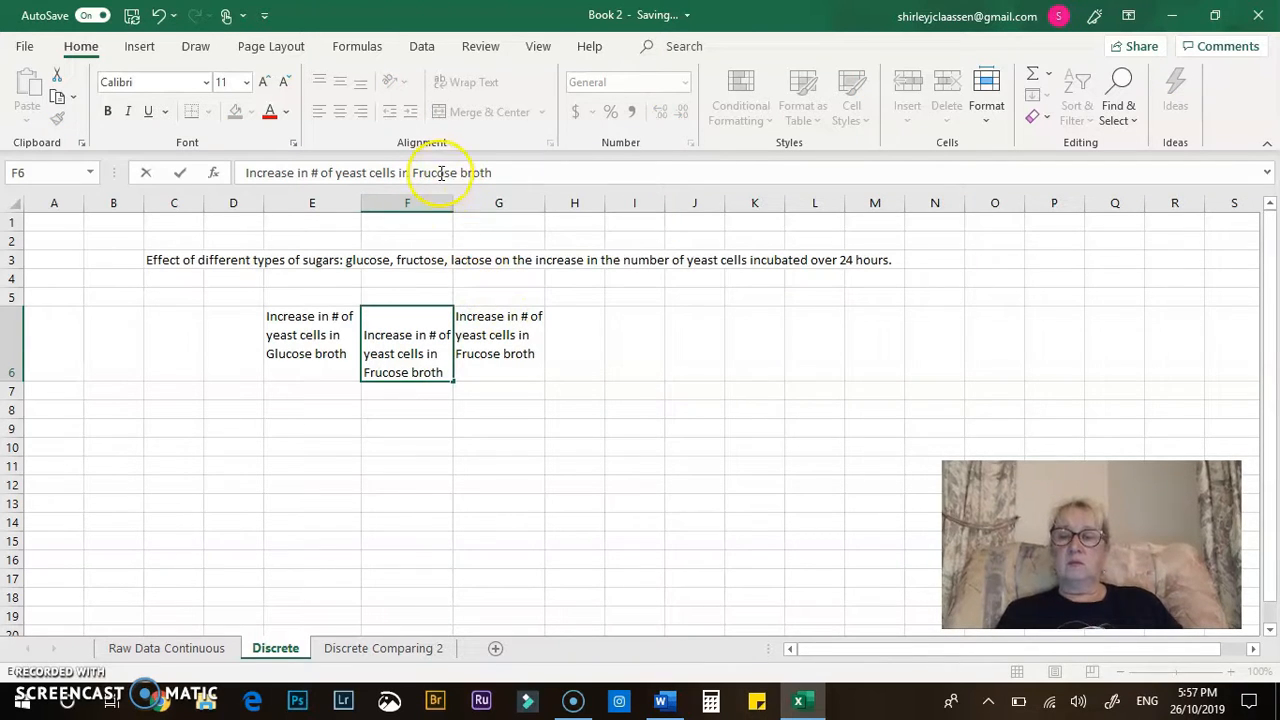
left_click(437, 172)
type("t")
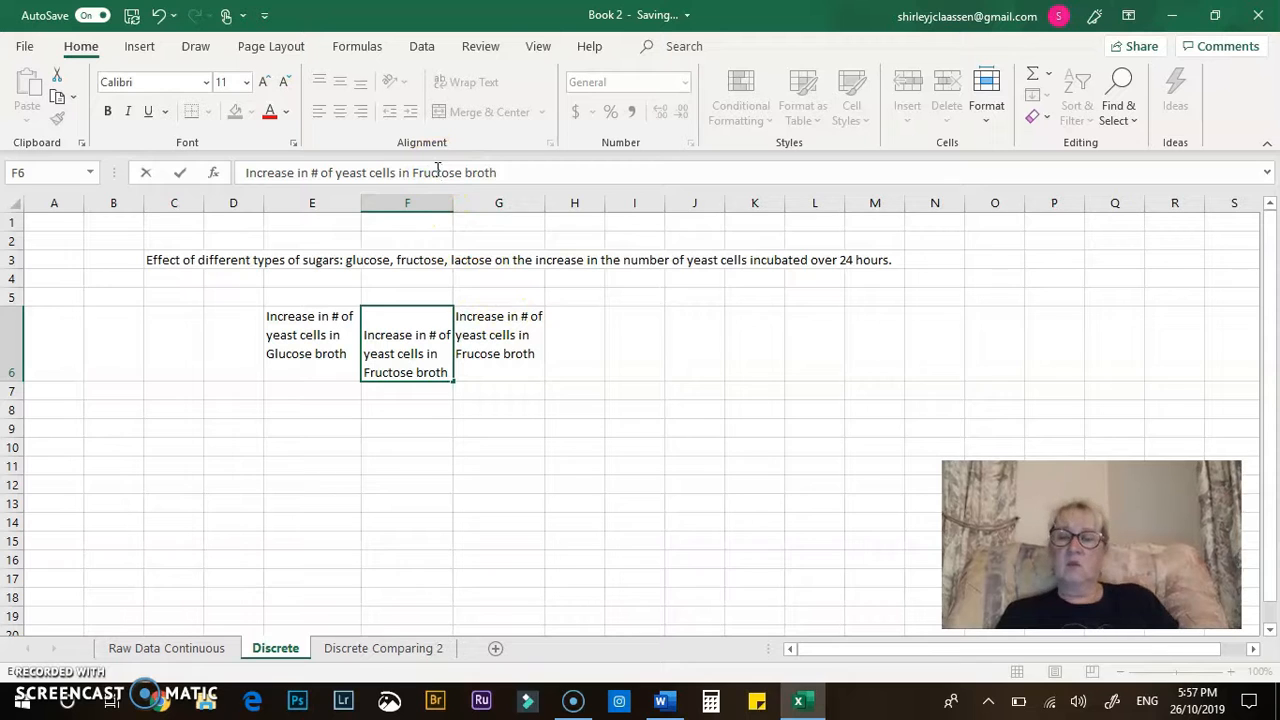
- Replace the sugar name in the G6 heading with "Lactose" so it reads "Increase in # of yeast cells in Lactose broth"
left_click(503, 330)
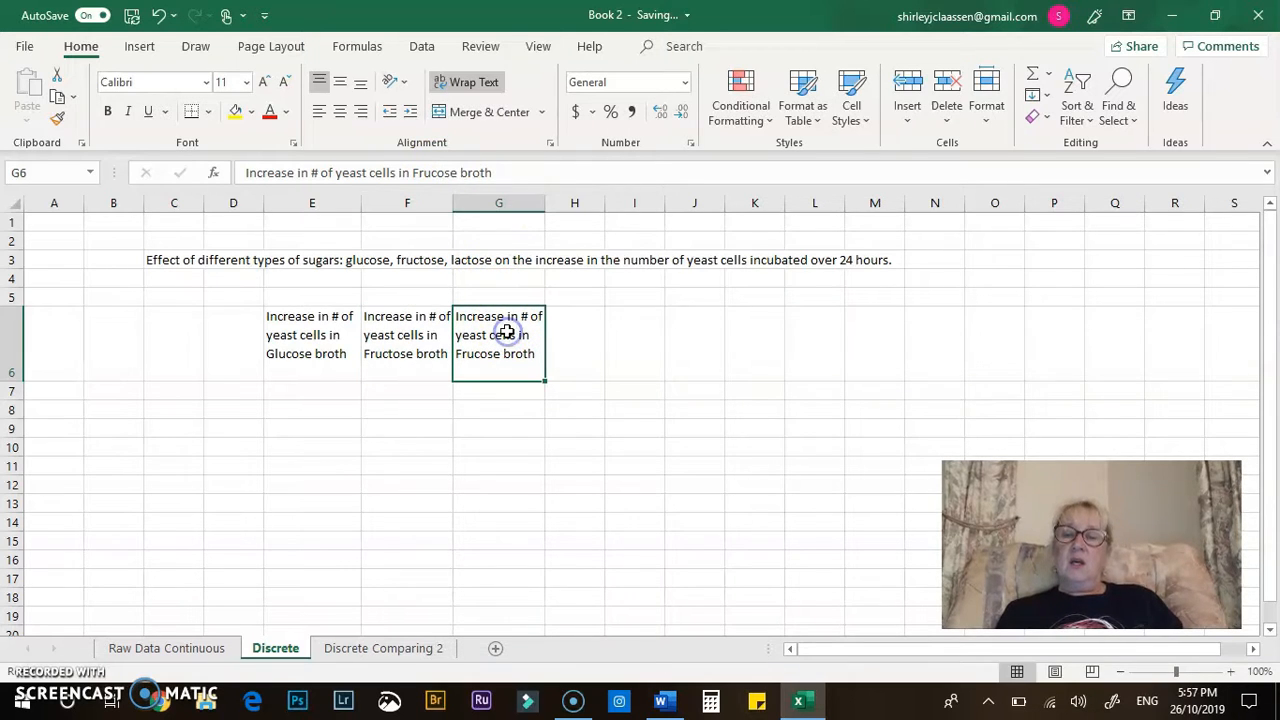
left_click(454, 173)
left_click_drag(464, 173, 411, 172)
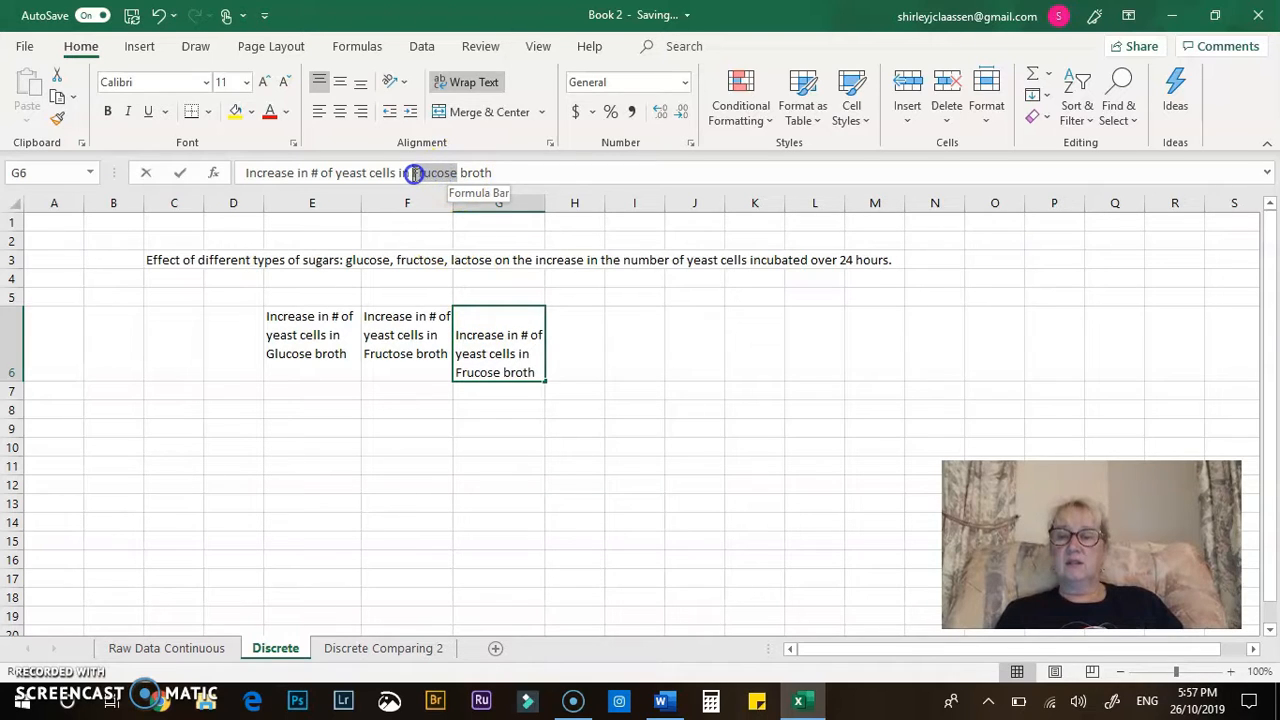
type("Lactose")
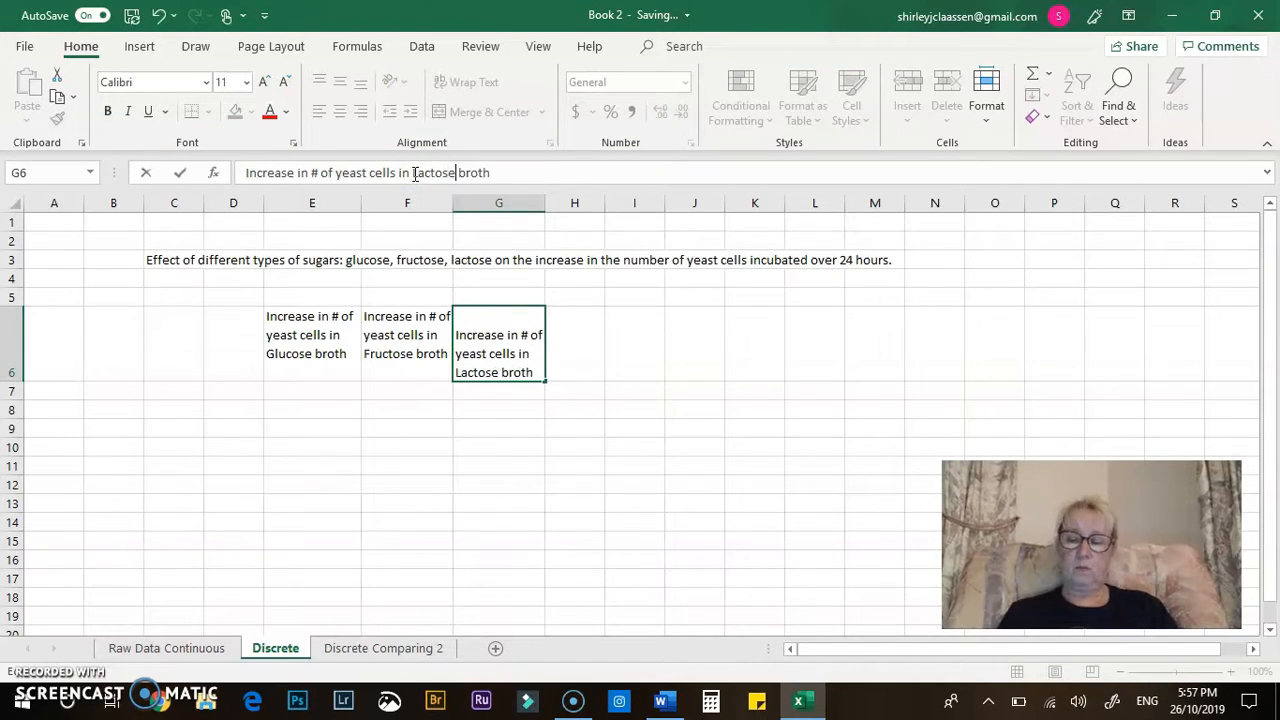
left_click(396, 441)
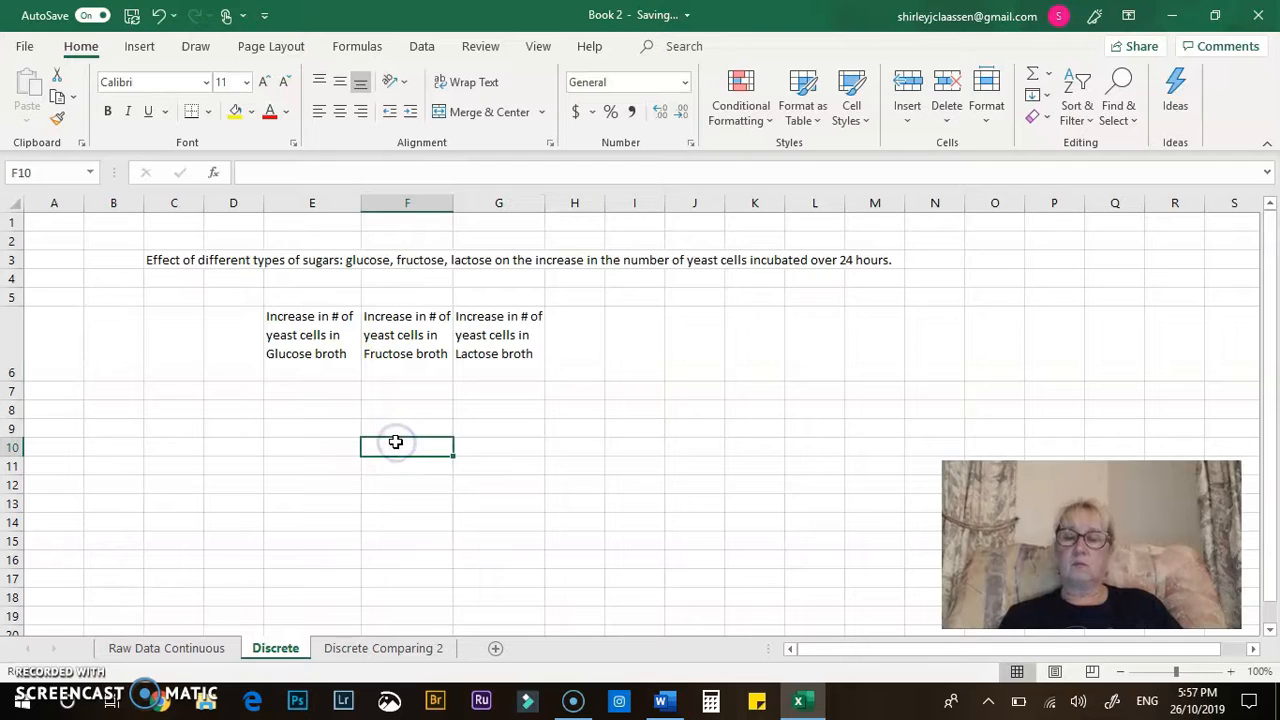
left_click(327, 322)
left_click(425, 326)
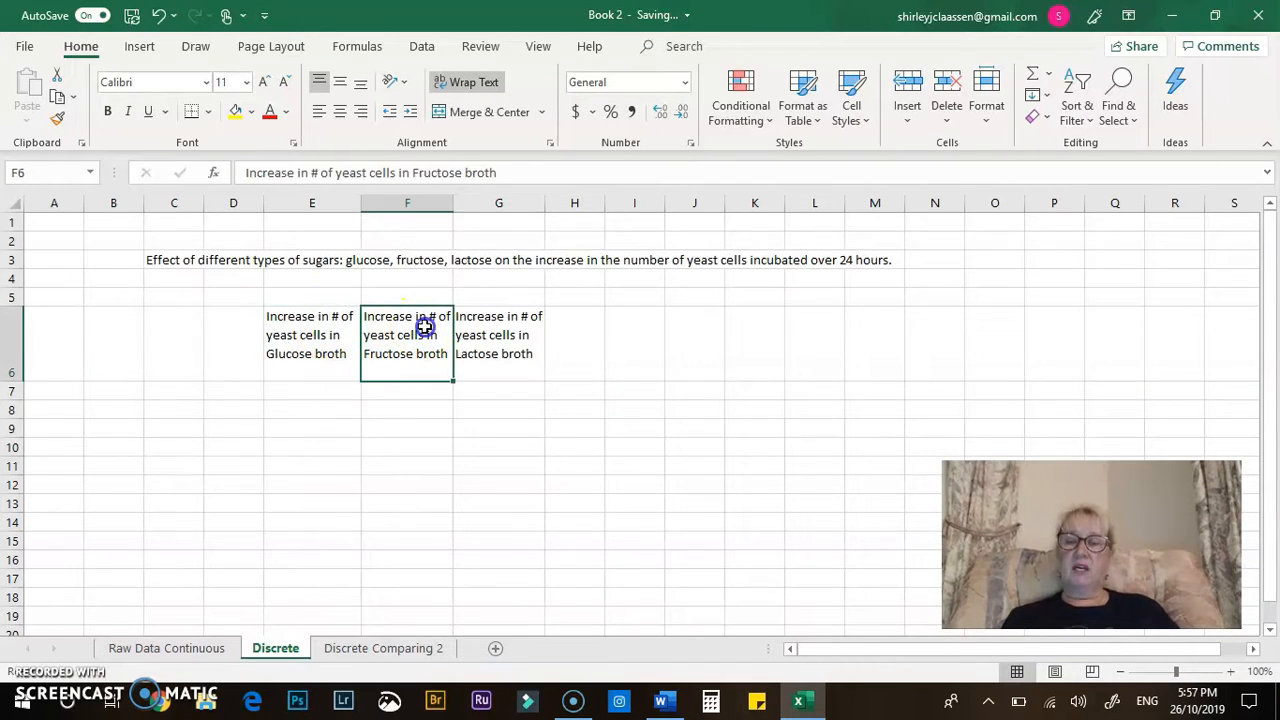
left_click(493, 339)
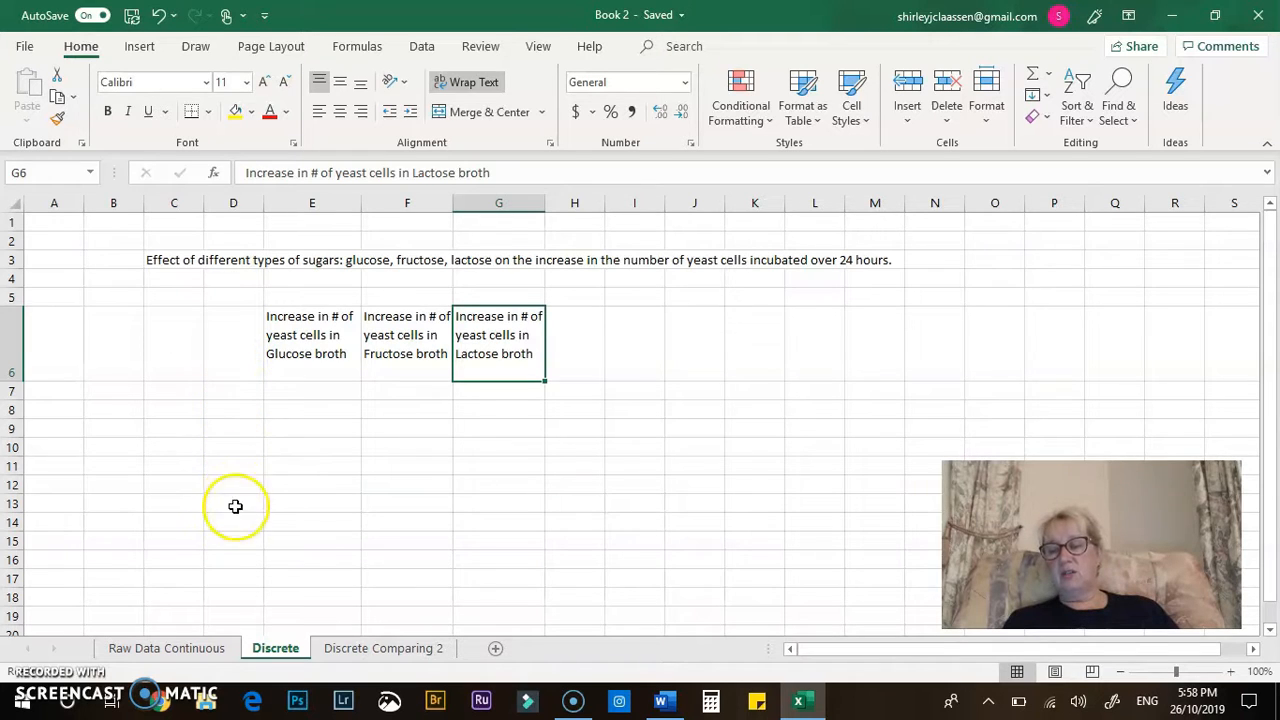
- Number the trial rows 1 to 5 in cells D7 to D11
left_click(244, 391)
type("1")
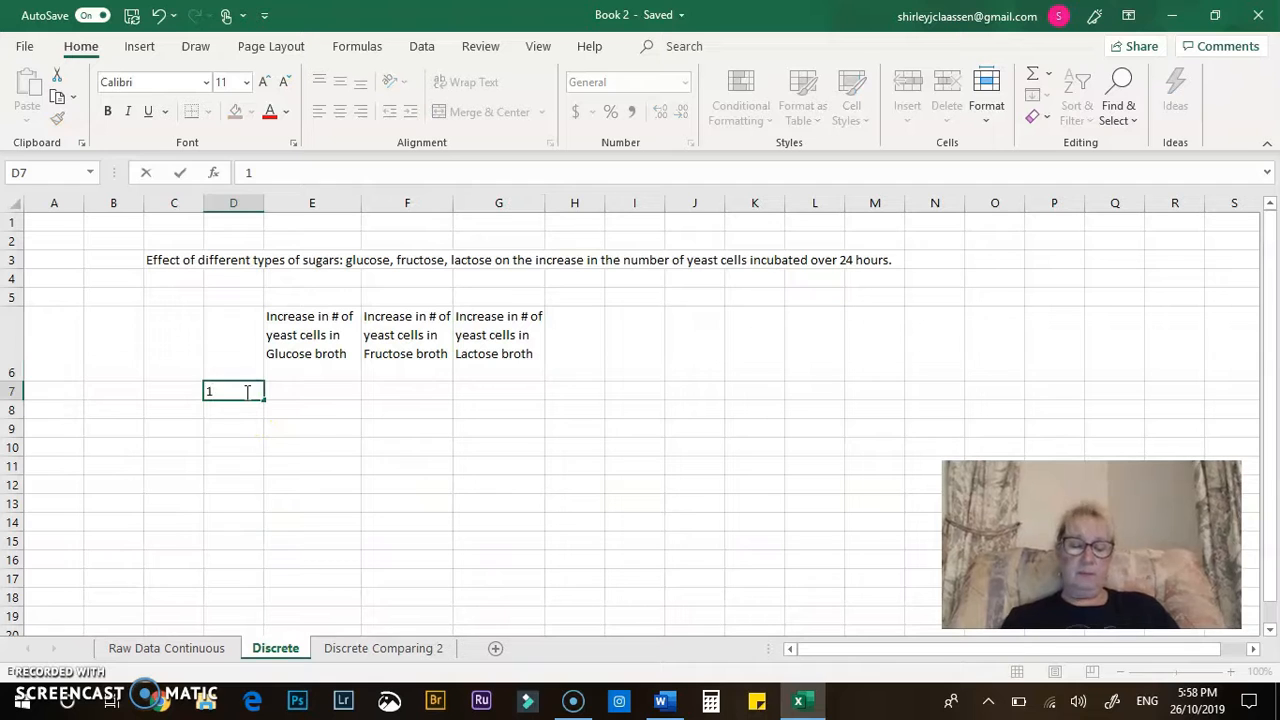
key("Return")
type("2")
key("Return")
type("3")
key("Return")
type("4")
key("Return")
type("5")
key("Return")
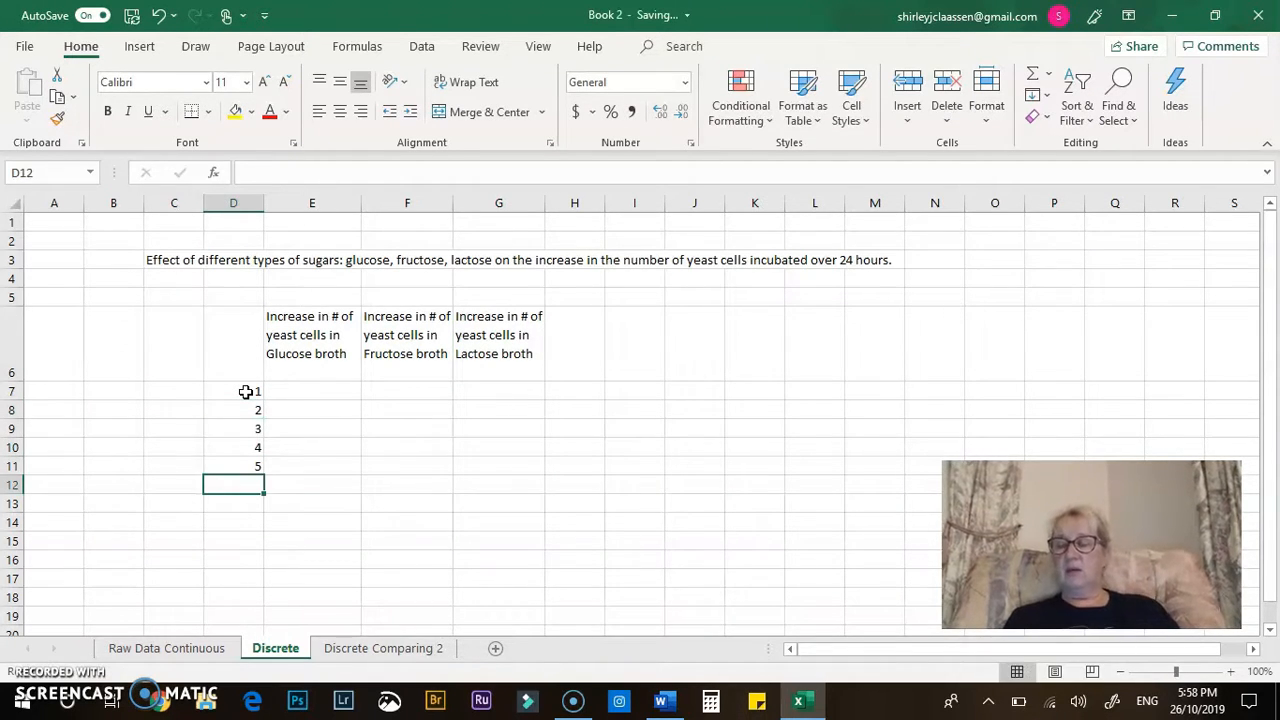
- Label the rows below the trials "Mean" in D12 and "Std Error" in D13
left_click(244, 484)
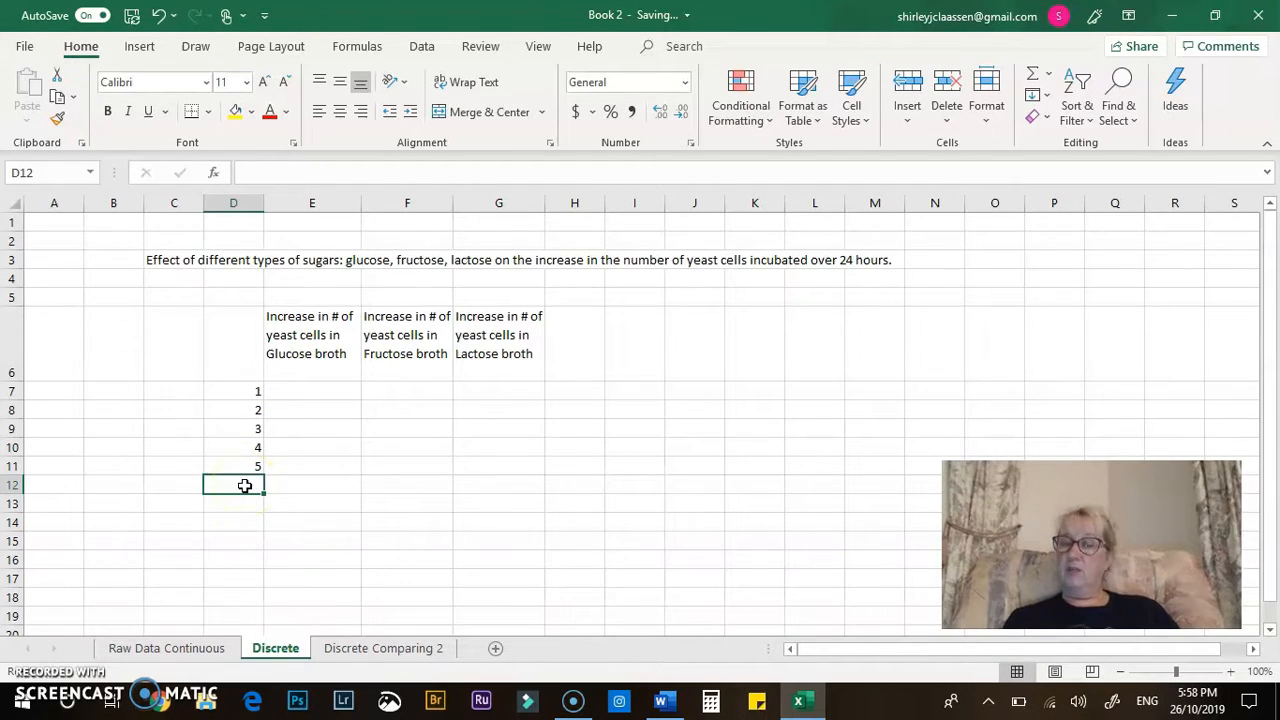
type("Mean")
left_click(240, 508)
type("Sta")
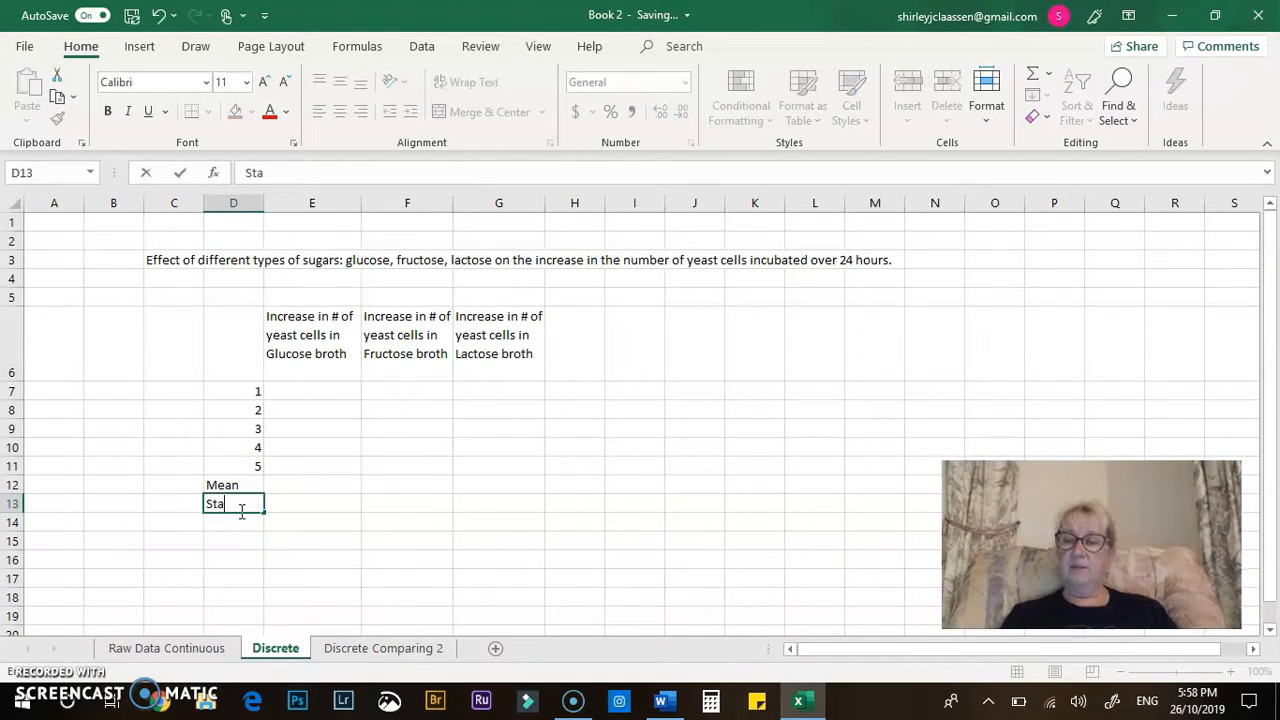
left_click(242, 519)
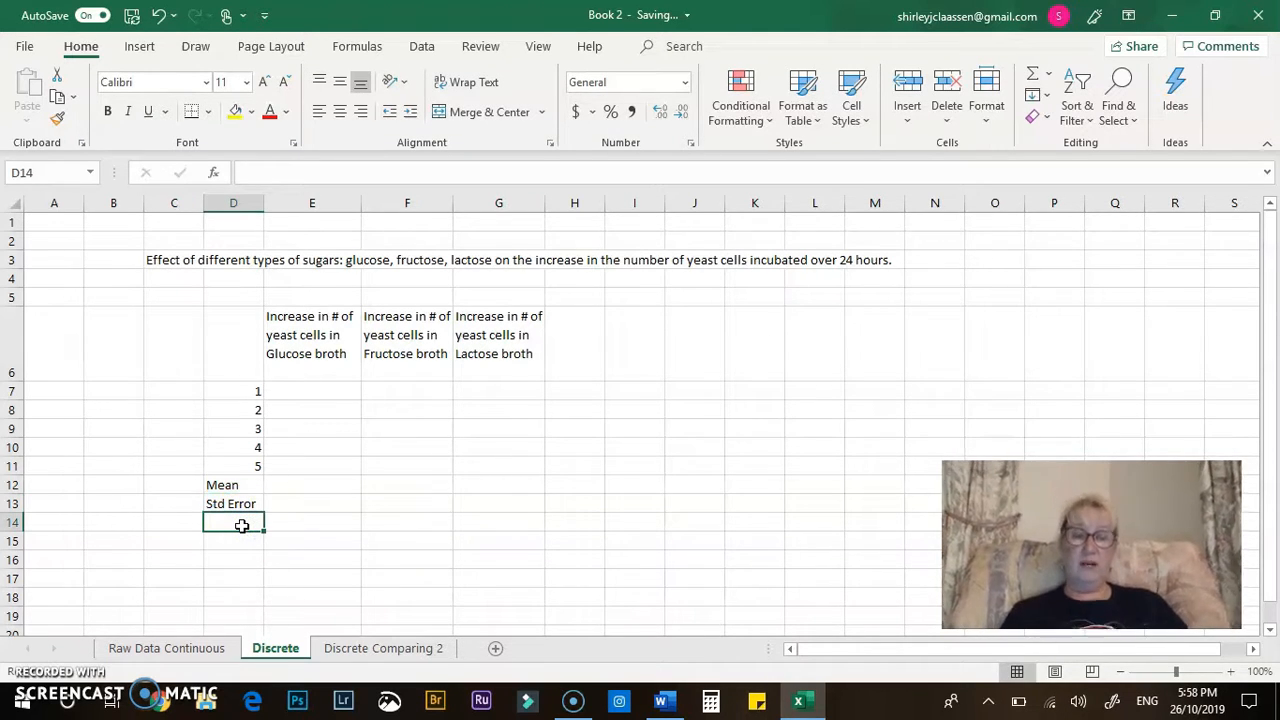
- Apply outline and inside borders to the whole table range D6:G13
left_click(238, 319)
left_click_drag(238, 319, 501, 499)
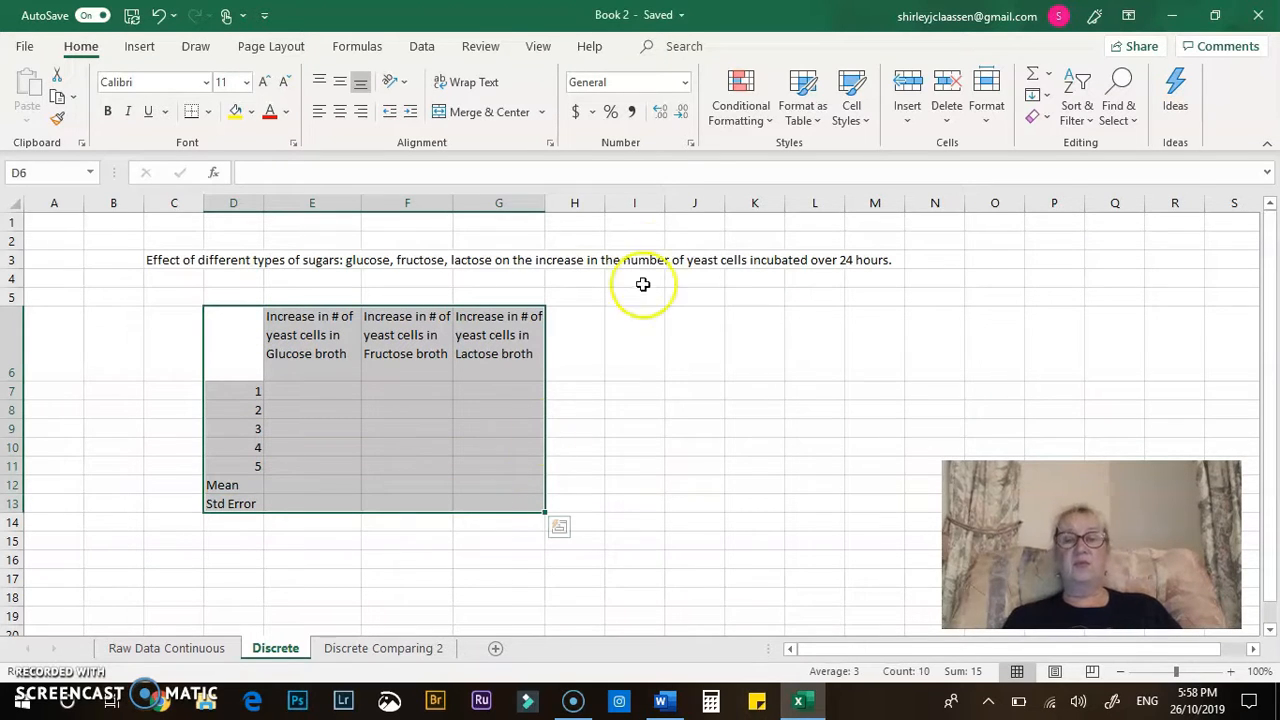
left_click(690, 143)
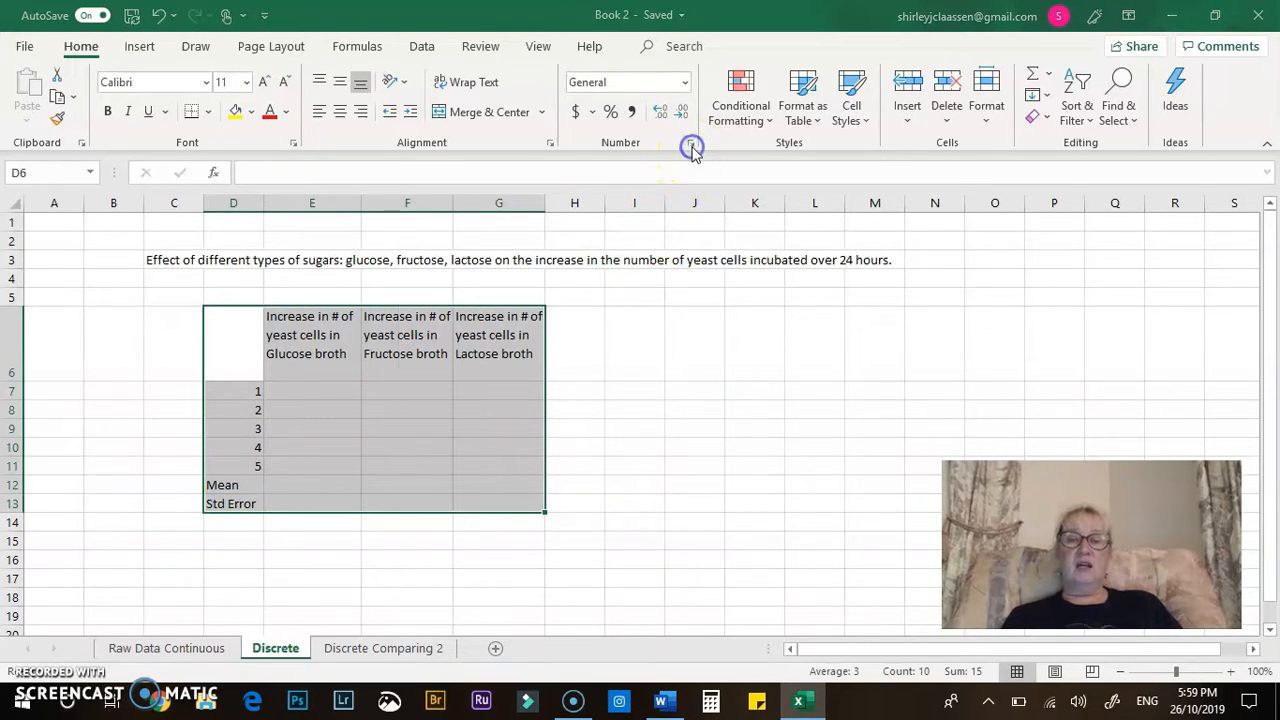
left_click(600, 149)
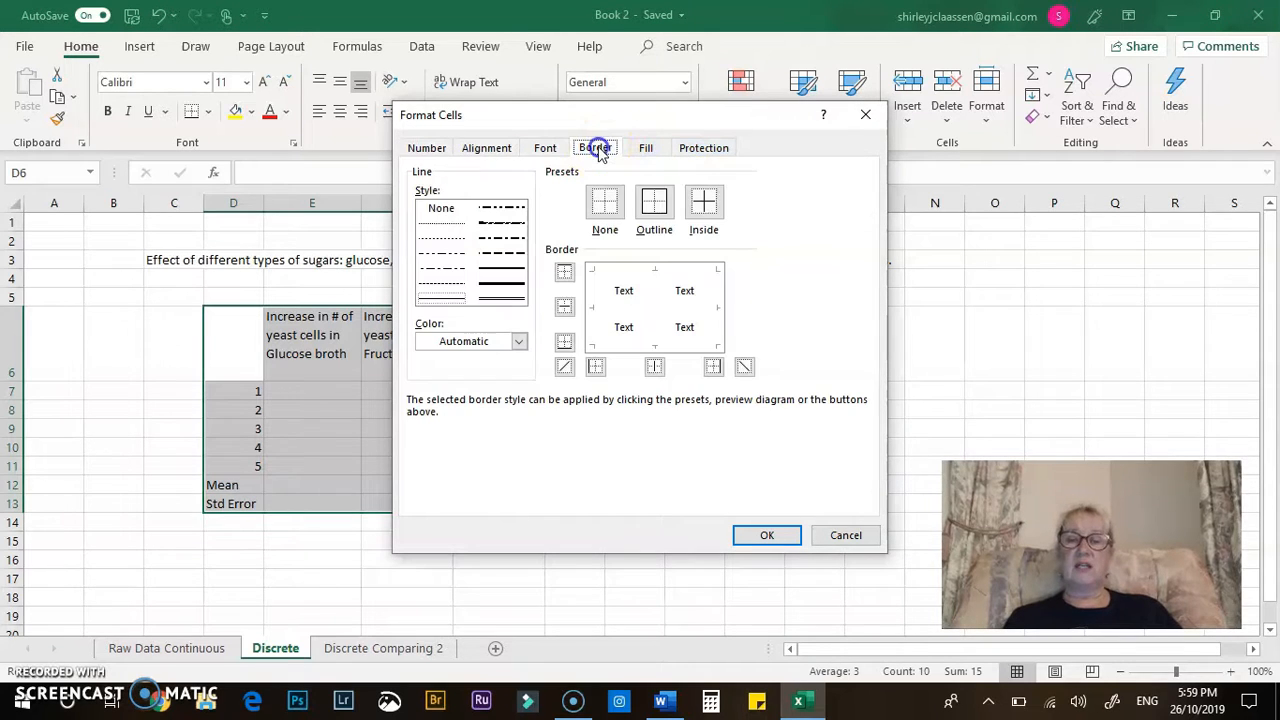
left_click(656, 205)
left_click(703, 204)
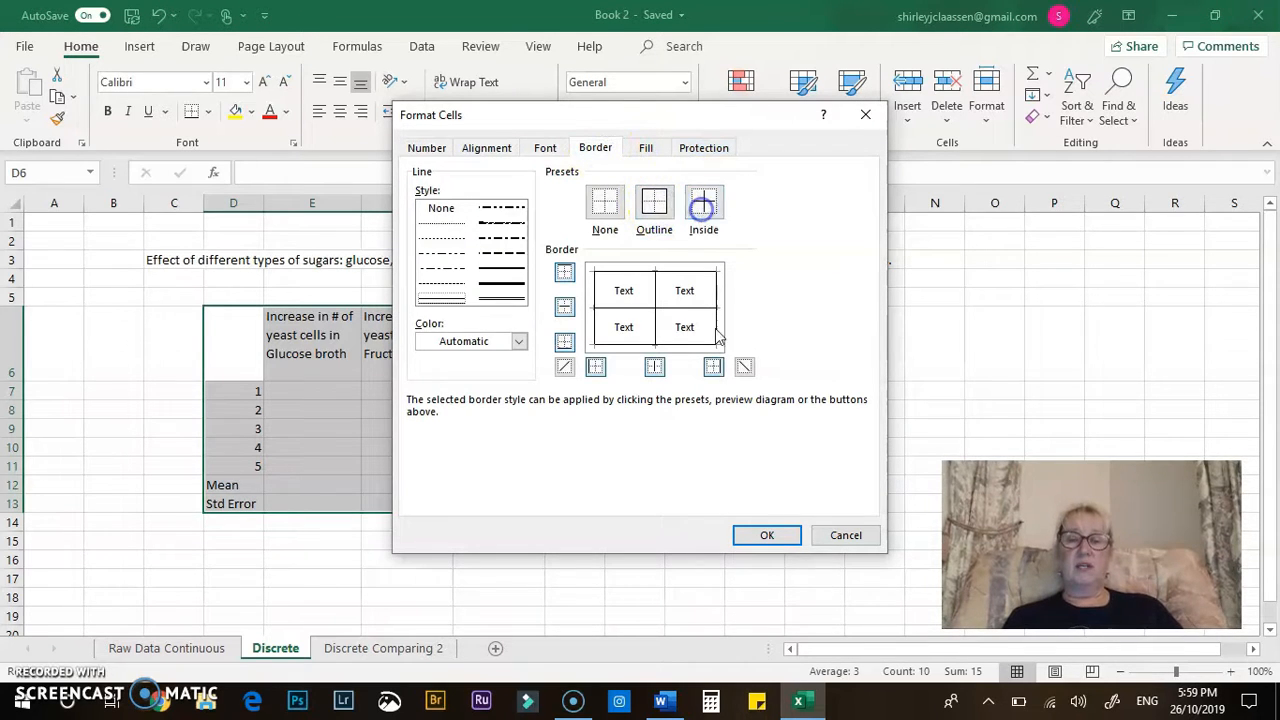
left_click(779, 539)
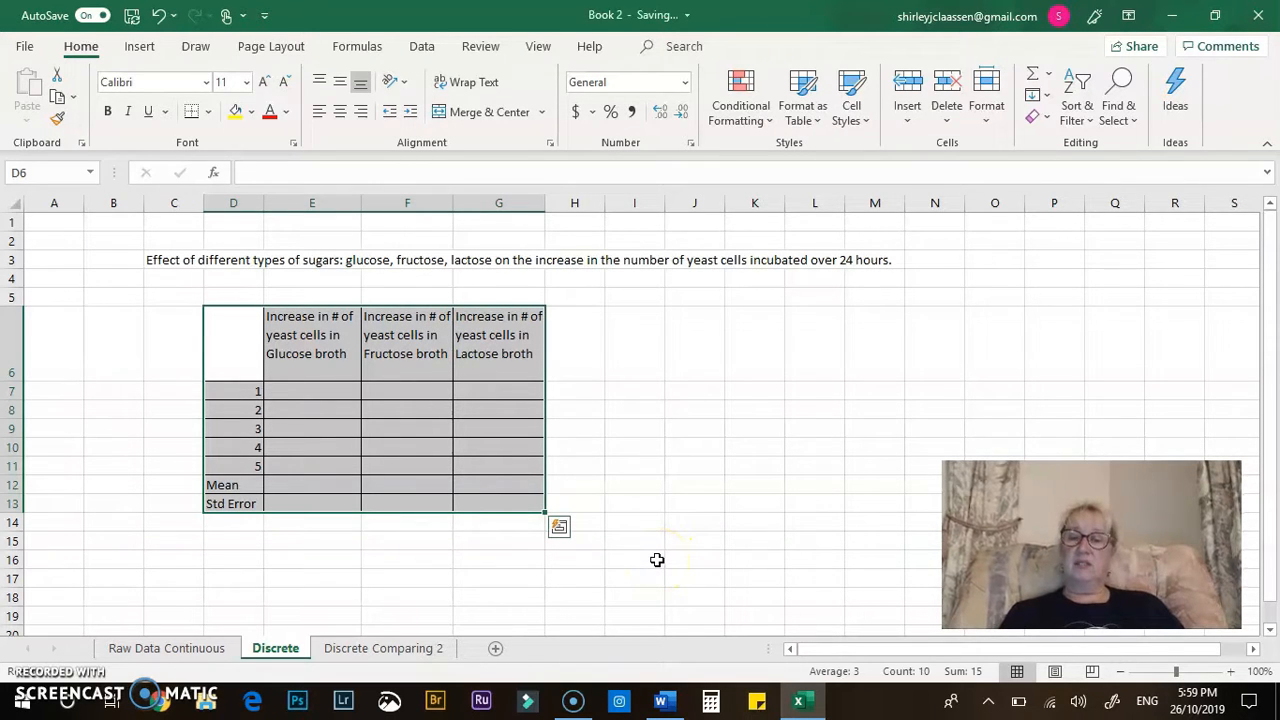
left_click(657, 560)
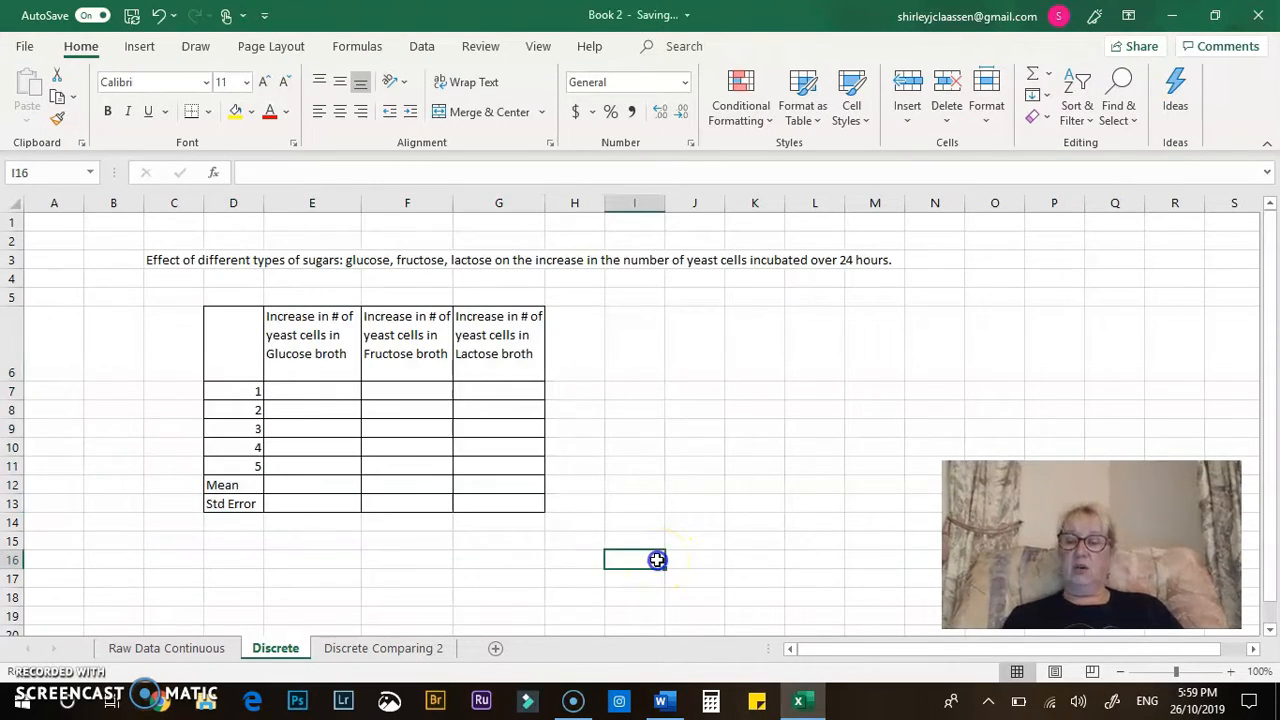
- Caption the table in C5 with "Table 1:" followed by the full title text copied from cell C3
left_click(185, 293)
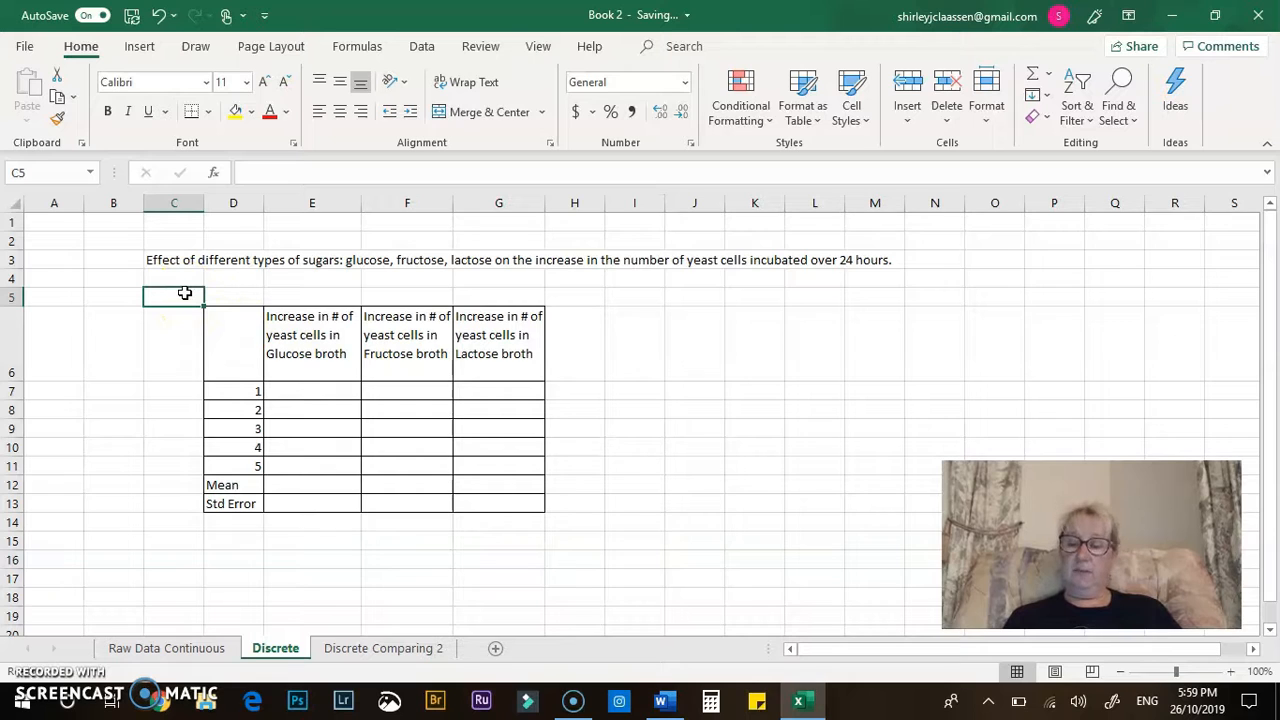
type("Table 1:")
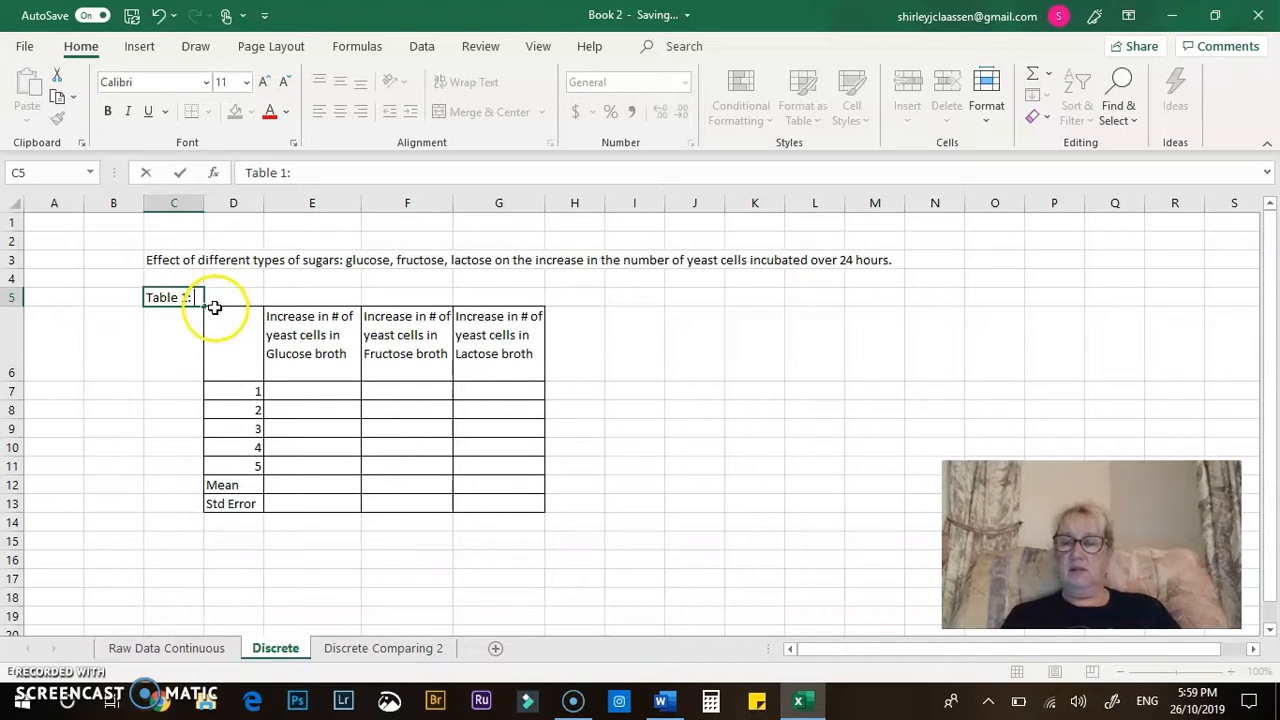
left_click(152, 258)
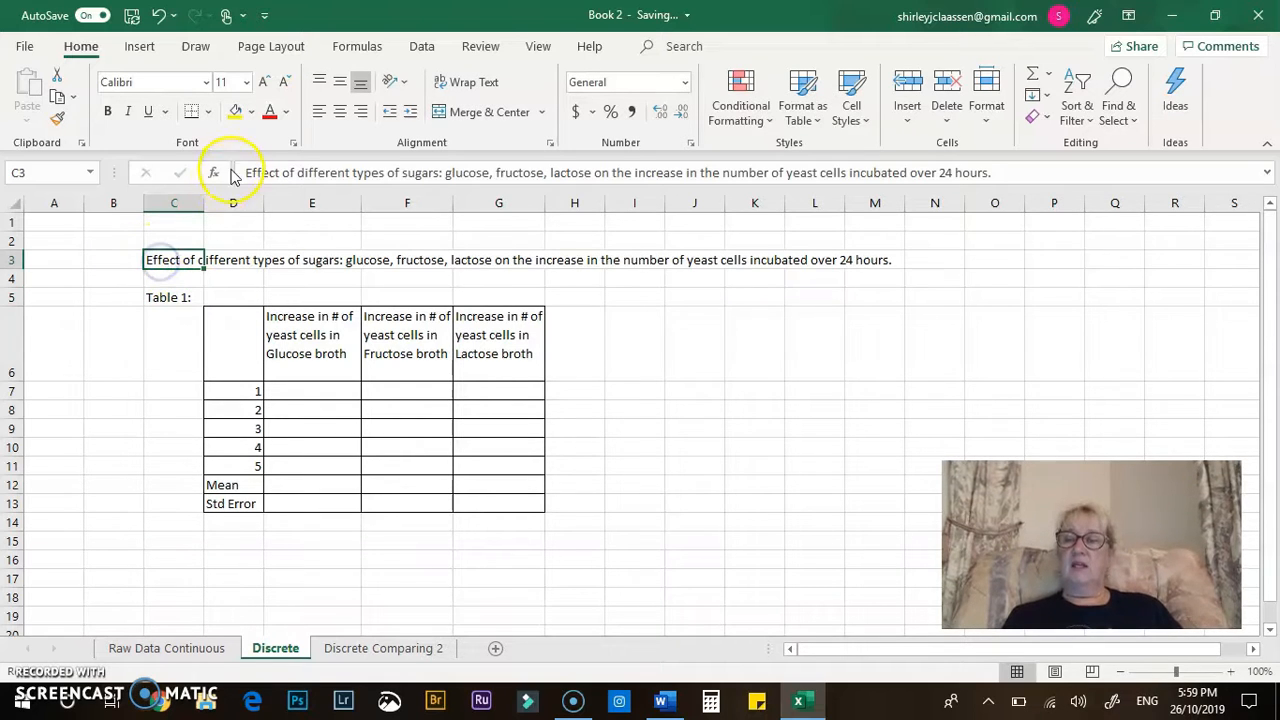
left_click_drag(244, 174, 1006, 174)
key("ctrl+c")
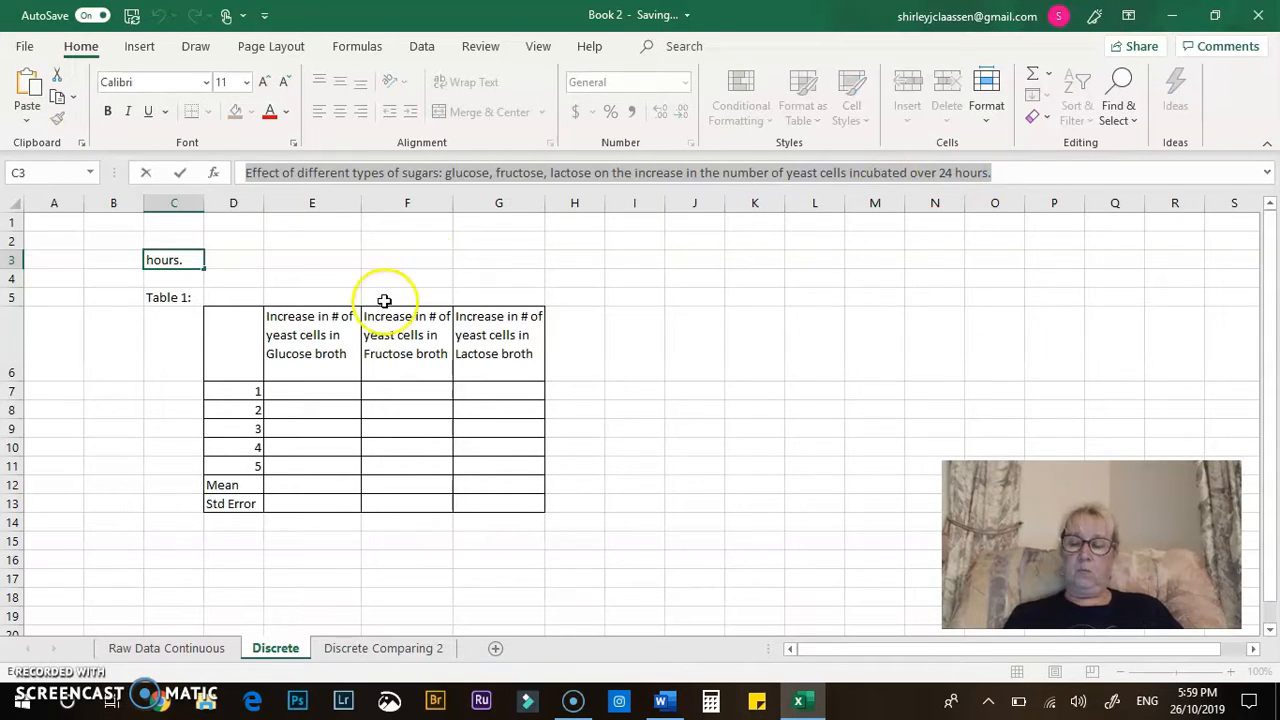
left_click(166, 297)
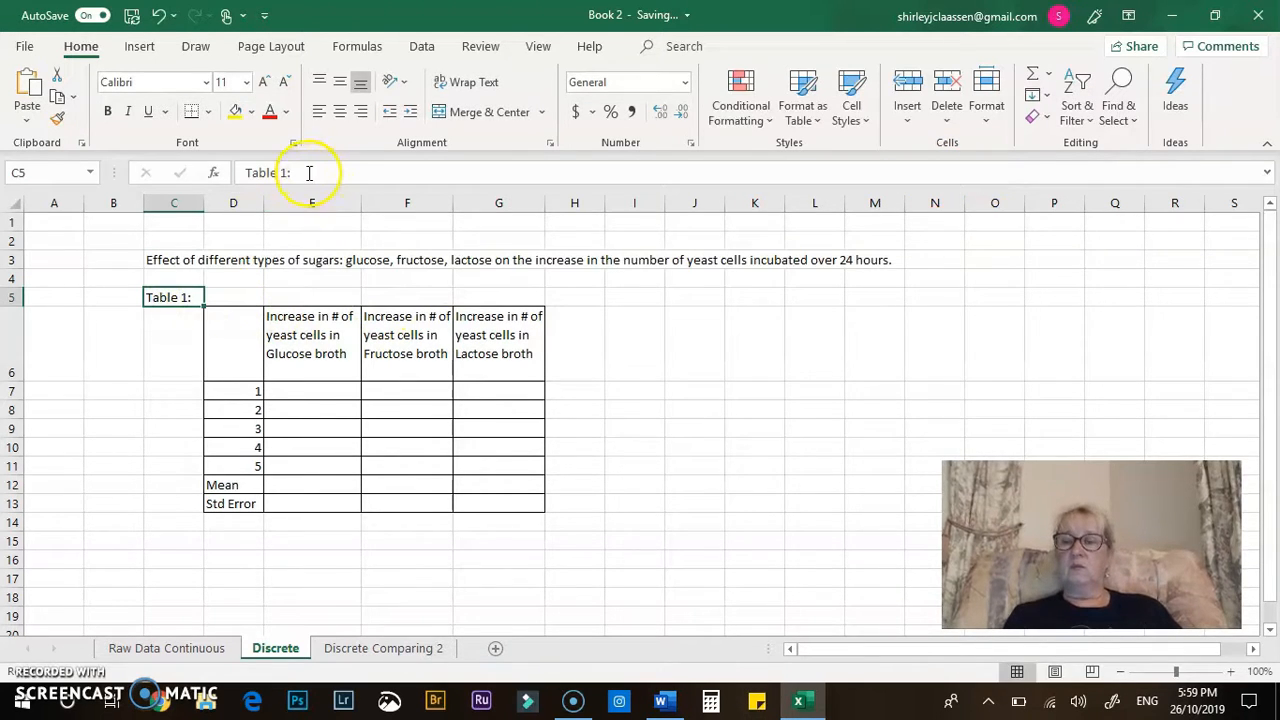
left_click(309, 173)
key("ctrl+v")
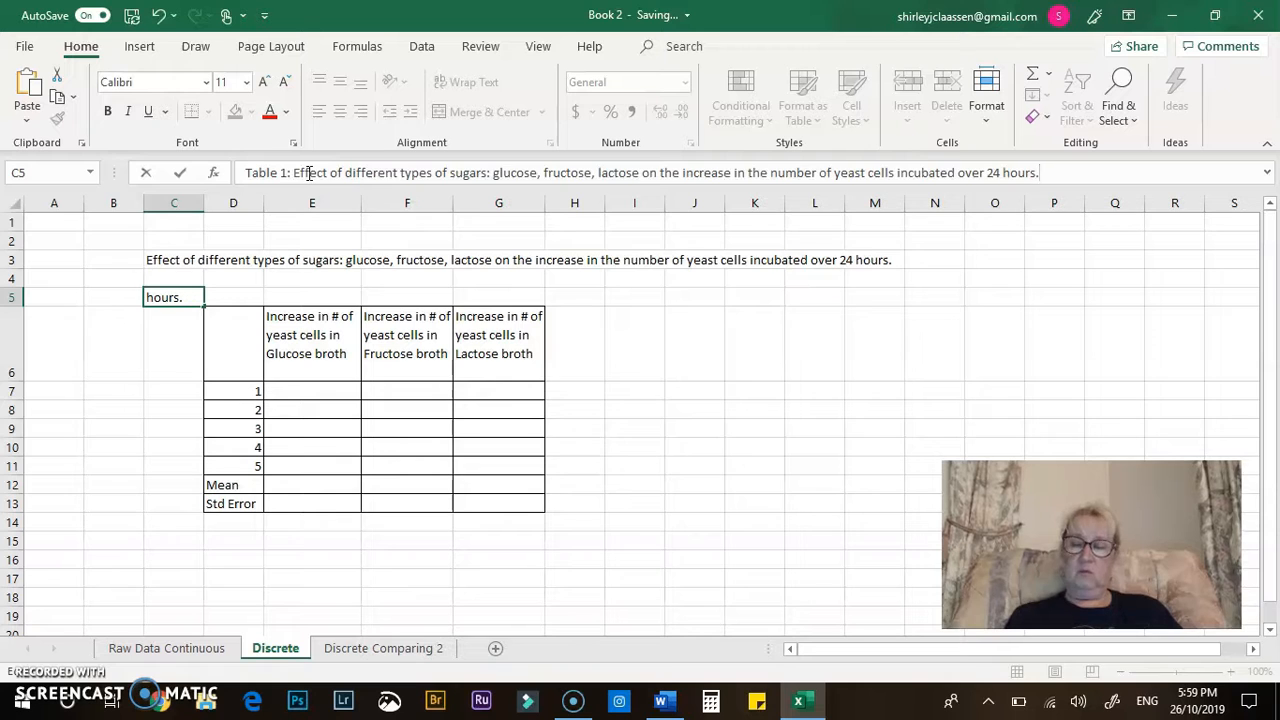
left_click(621, 463)
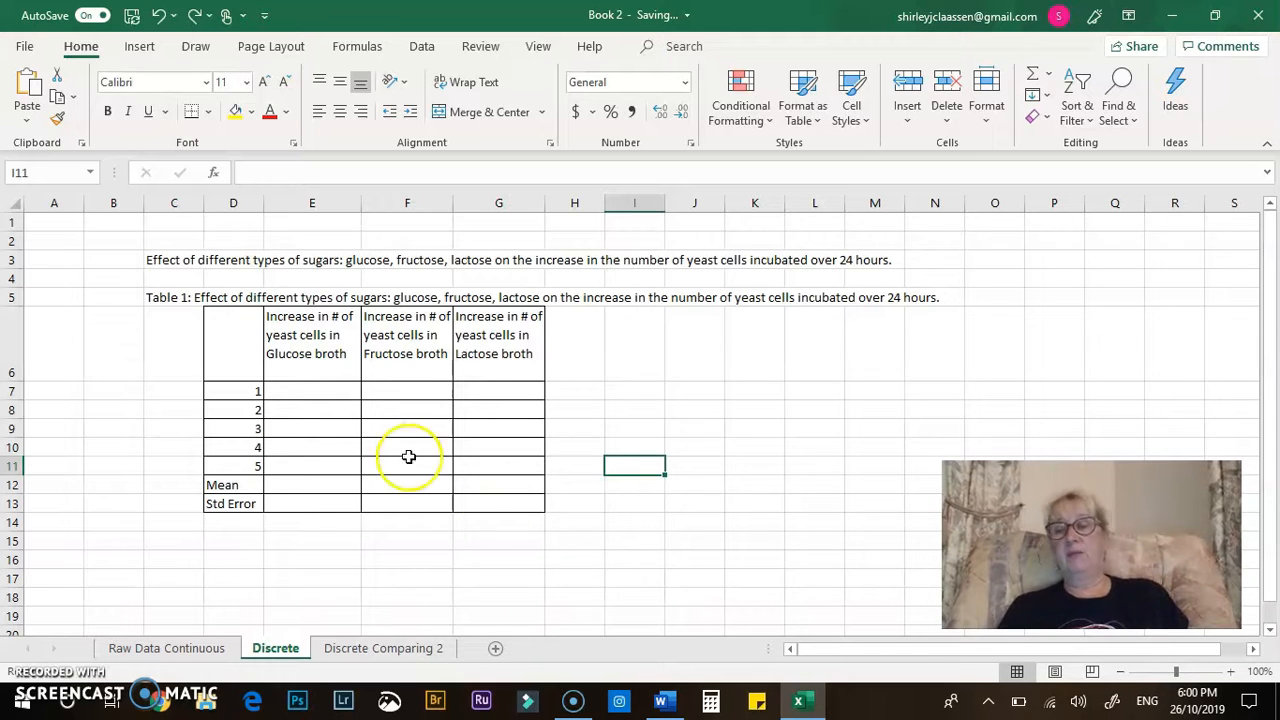
left_click(272, 315)
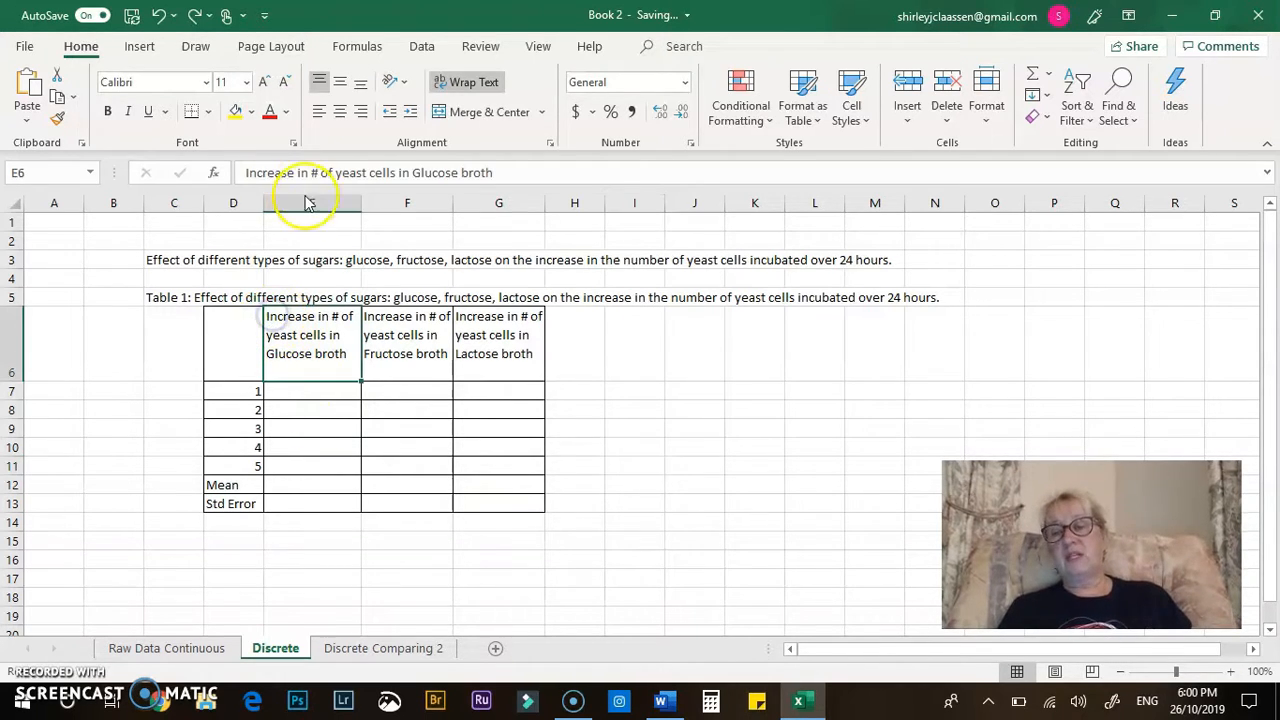
left_click_drag(293, 173, 230, 172)
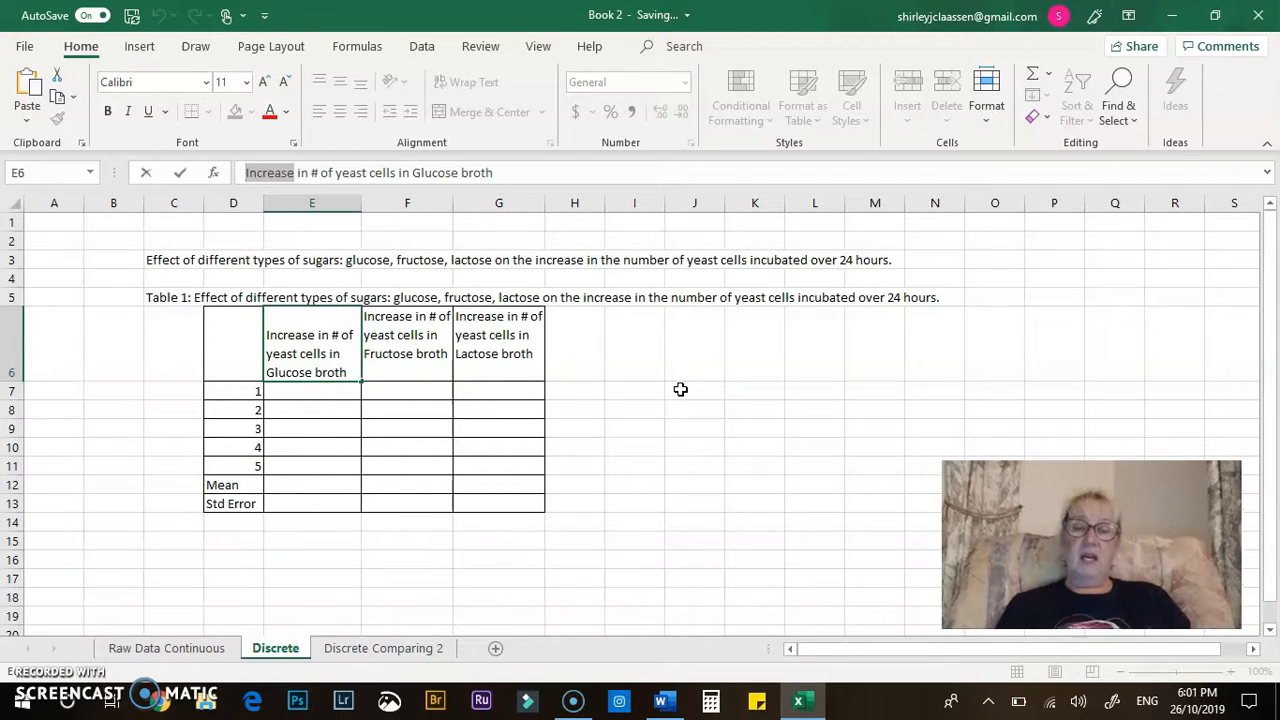
- On the Discrete Comparing 2 sheet, enter in C3 "Compare the number of damselfly larvae found in still water as opposed to fast flowing water in Emerald Lakes"
left_click(410, 648)
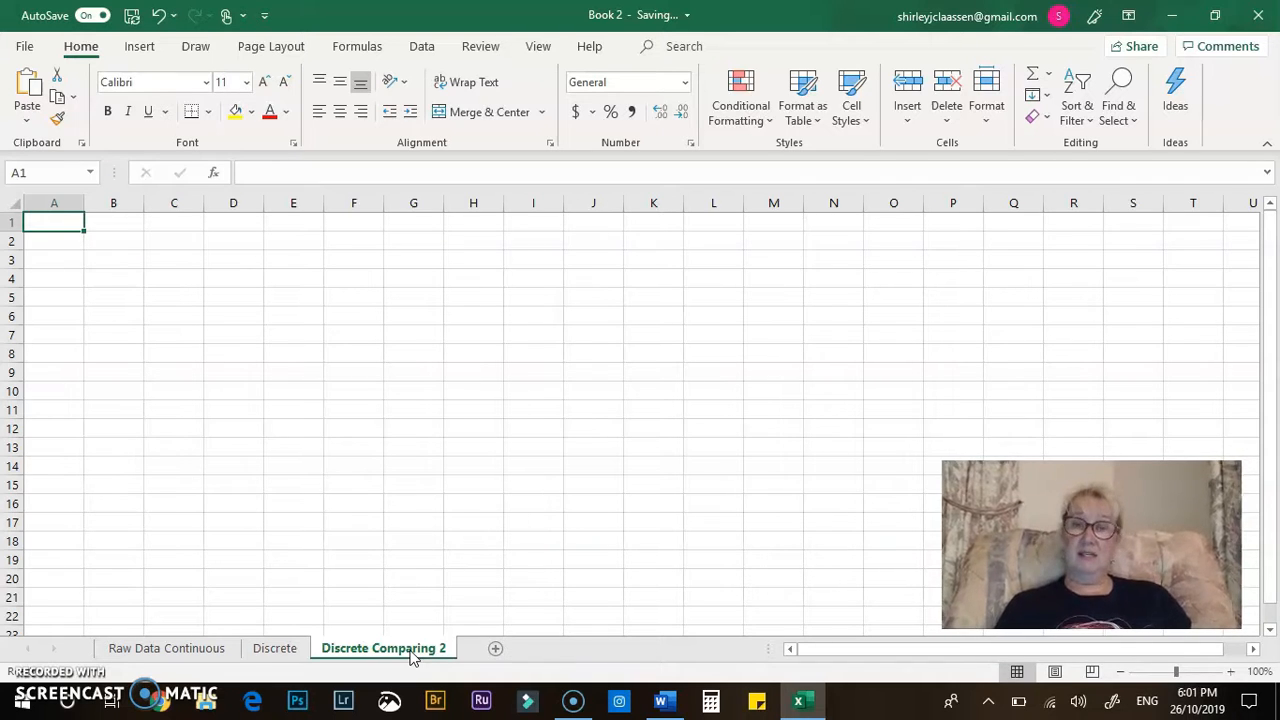
left_click(184, 262)
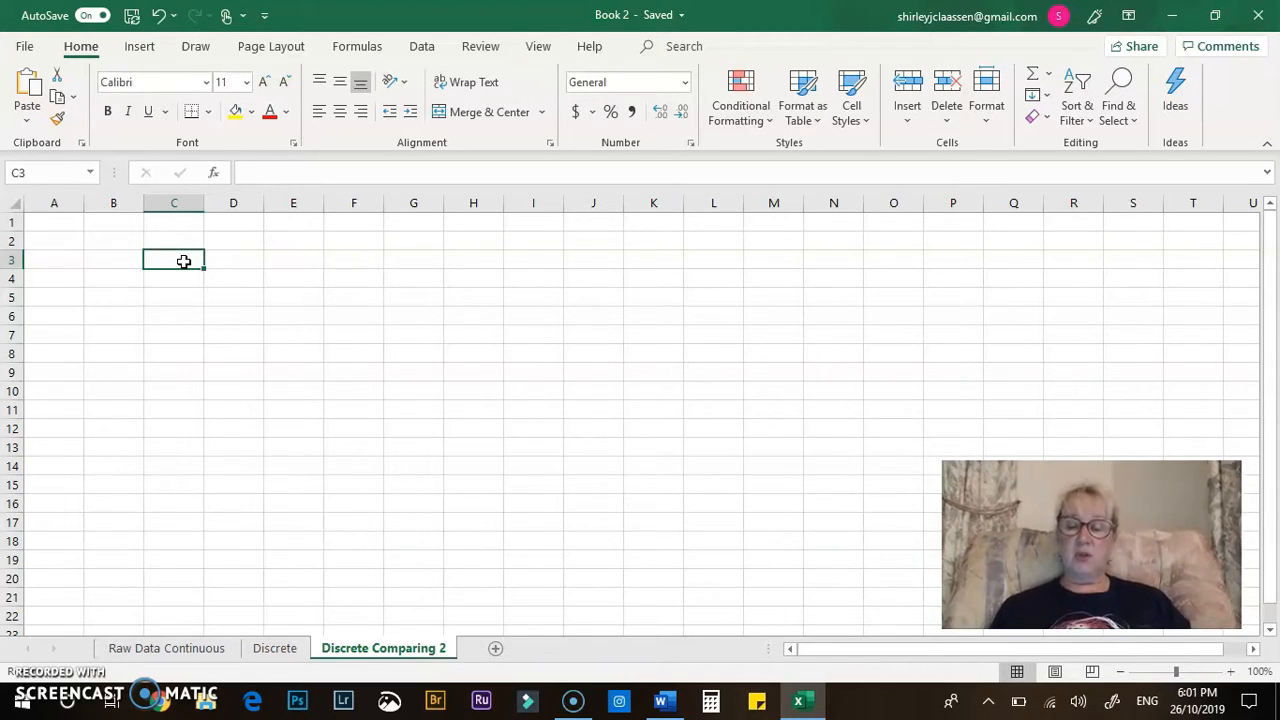
type("Compare")
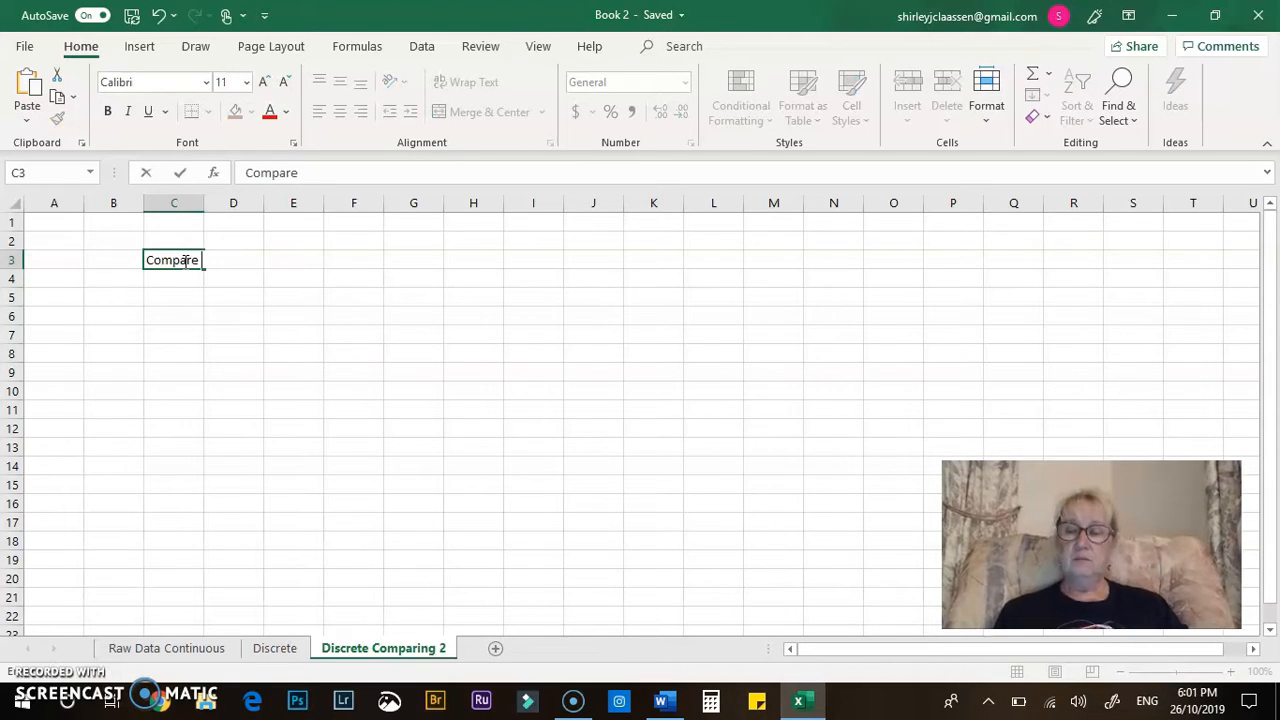
type(" the")
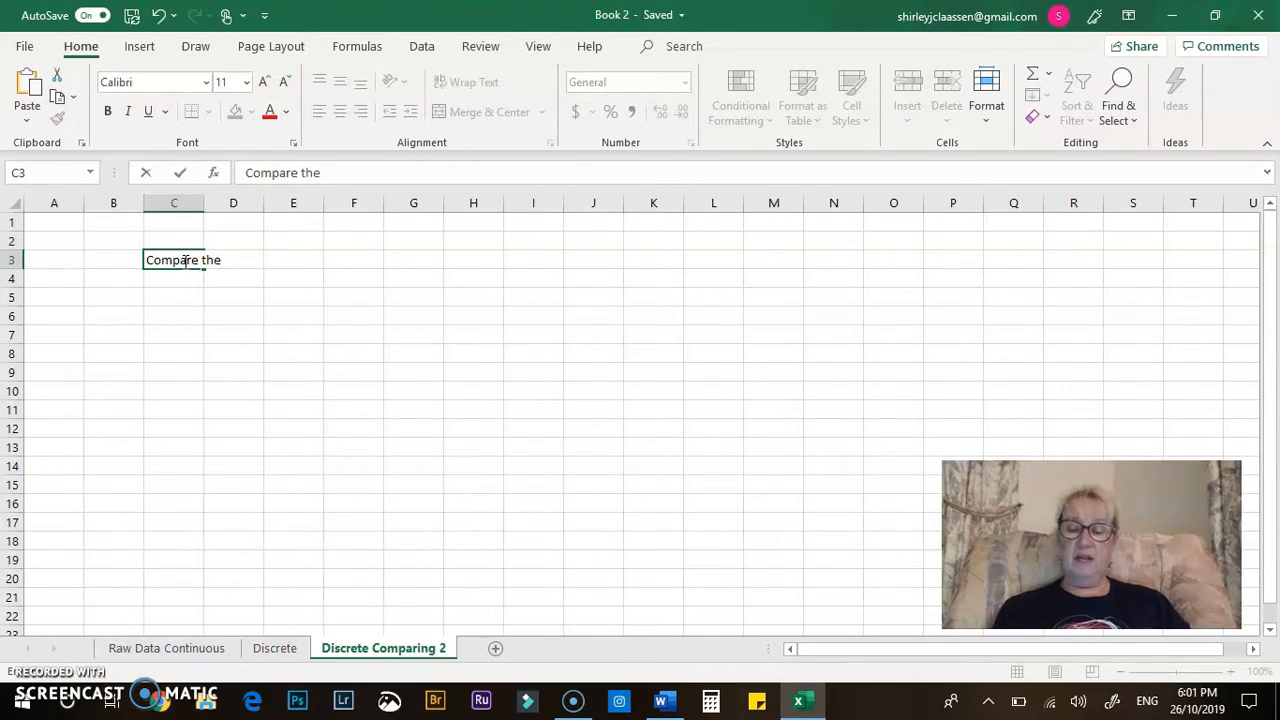
type(" numb")
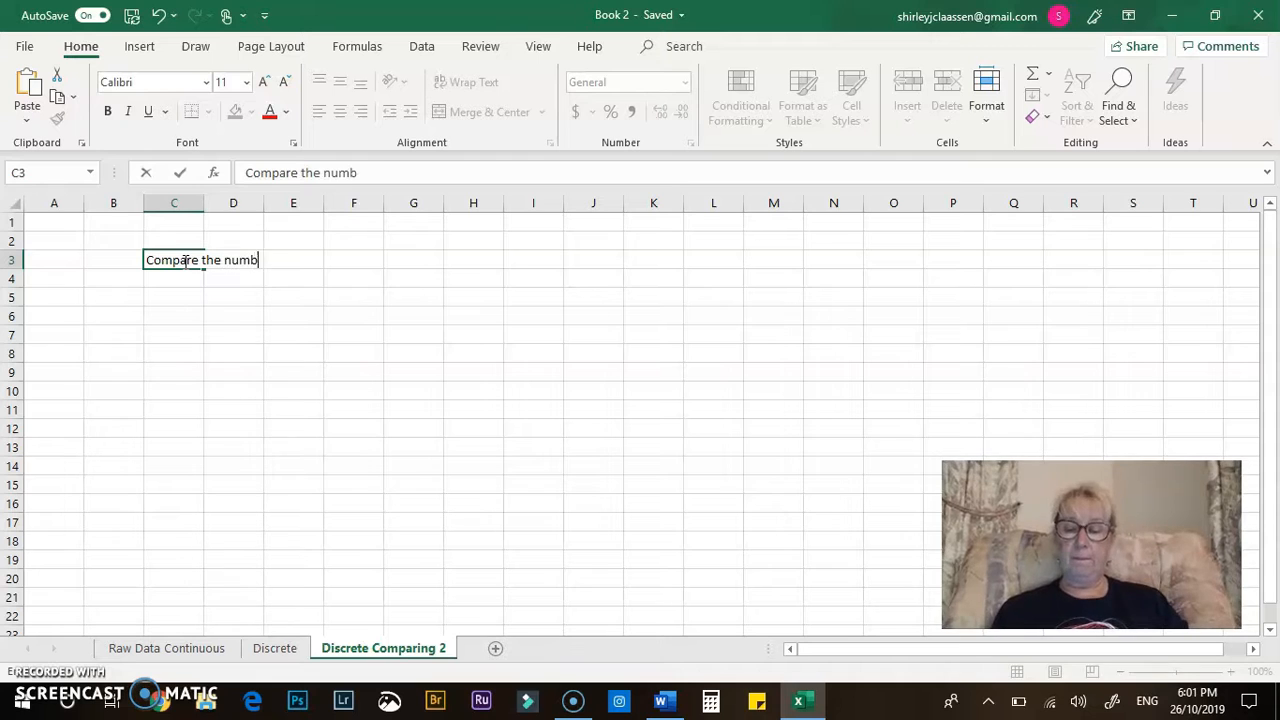
type("er of damsel")
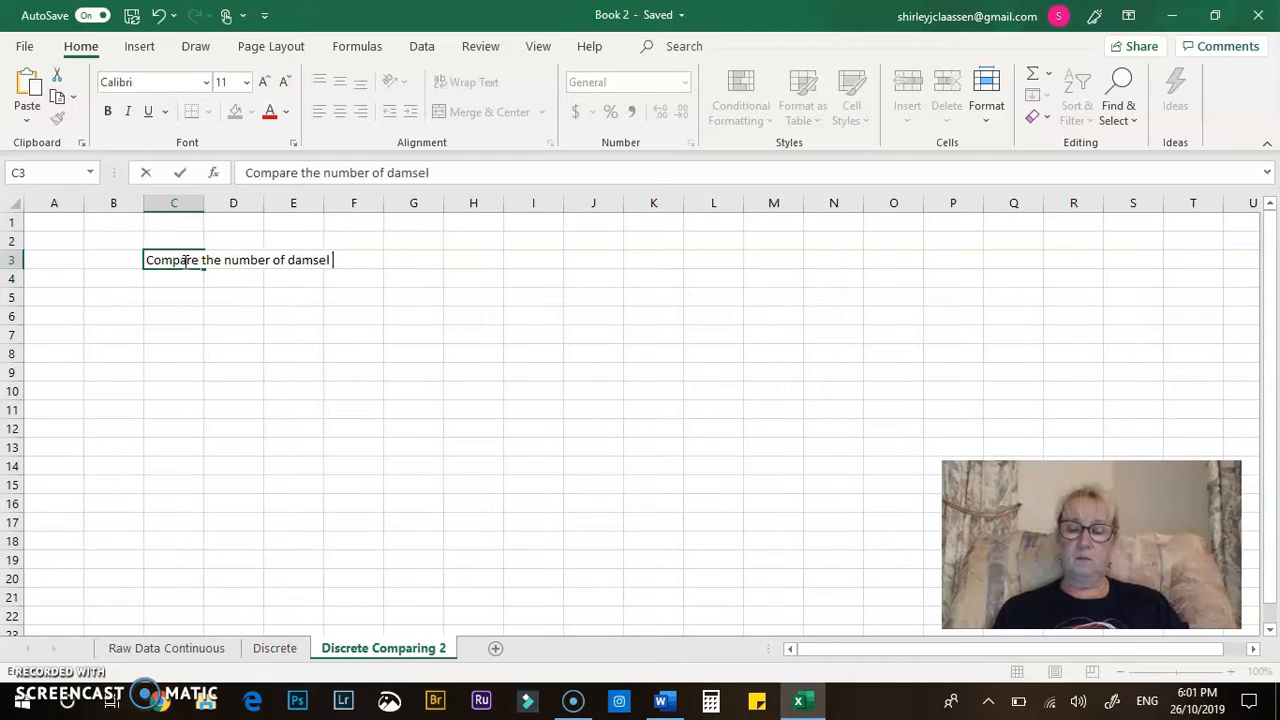
type("fl y larvae ")
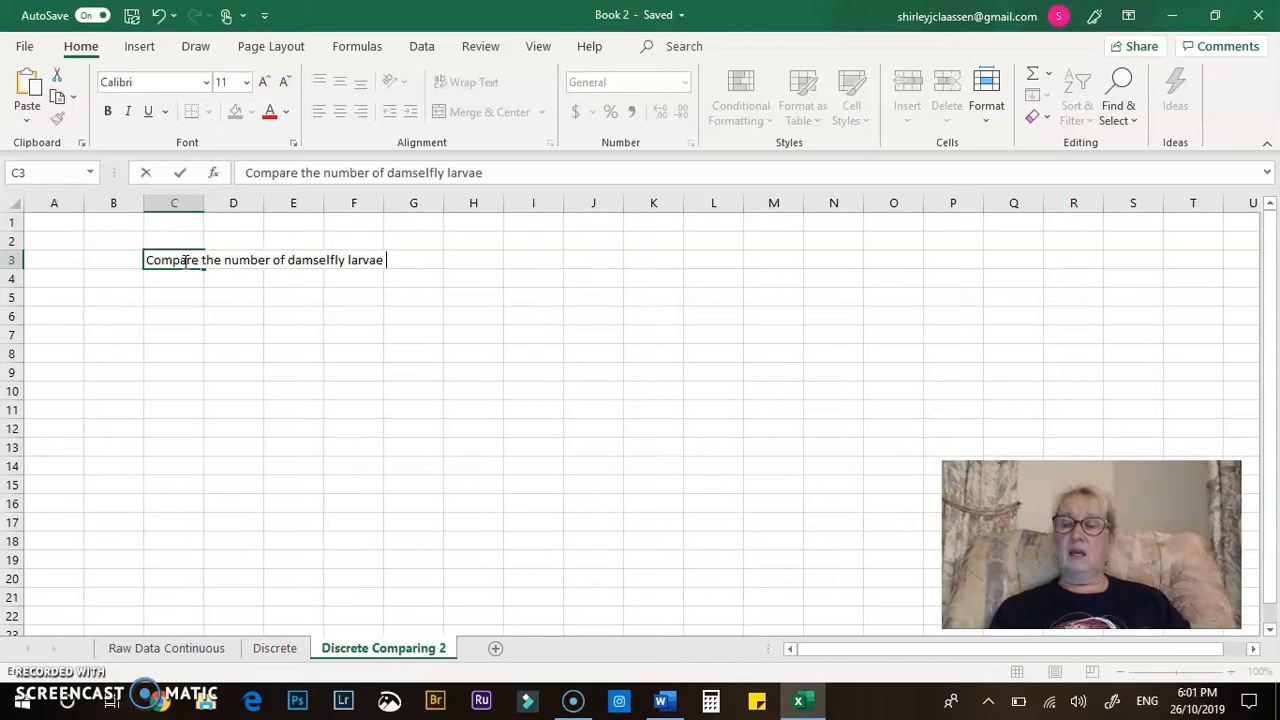
type("found in")
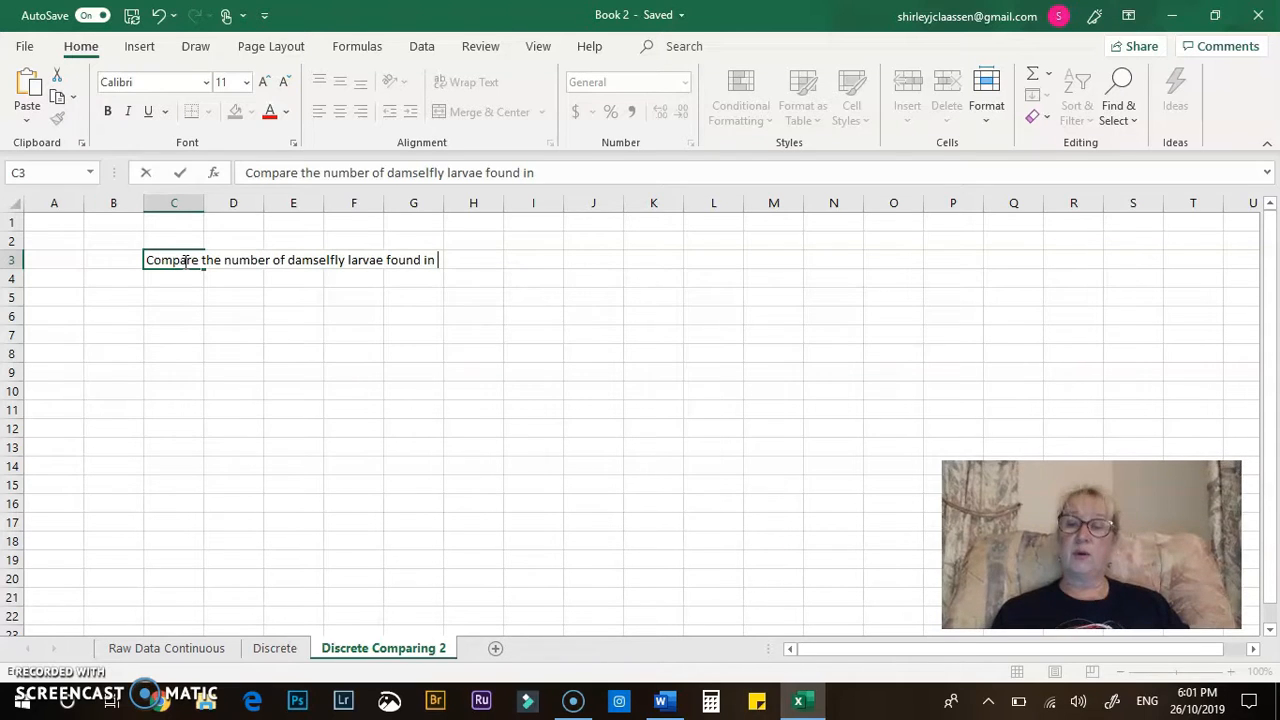
type(" still water")
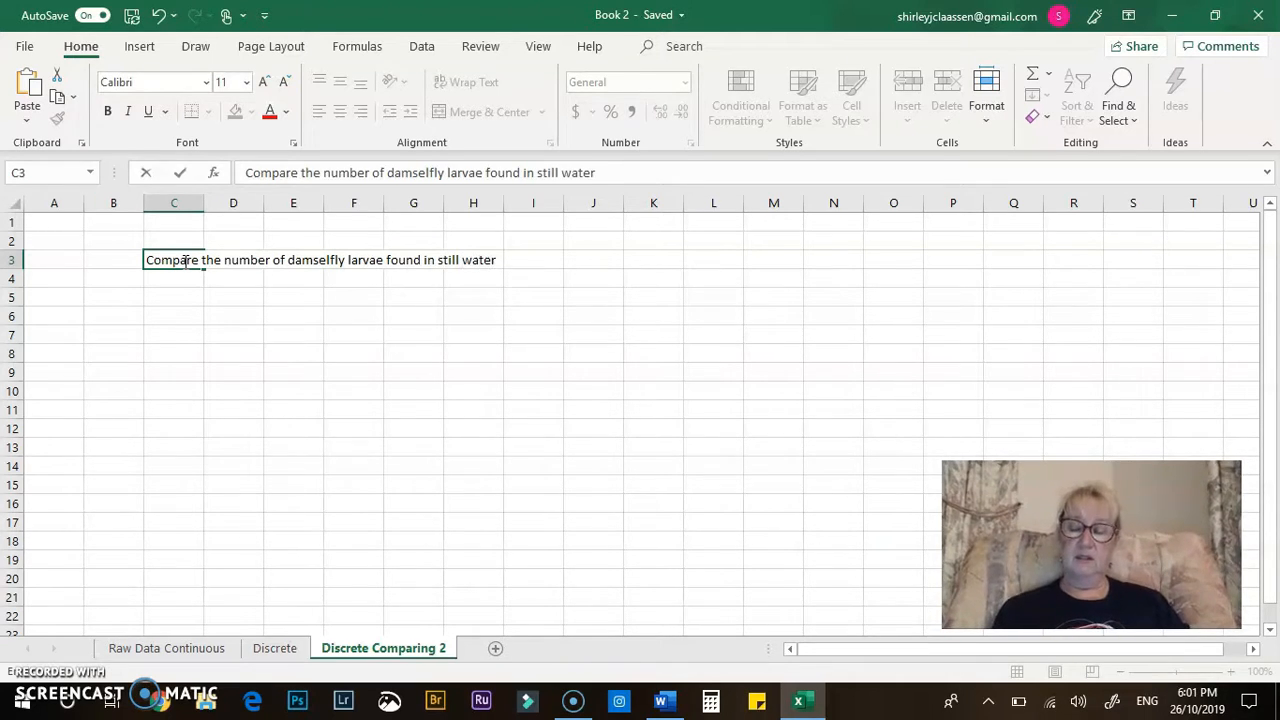
type(" as opposed to fast")
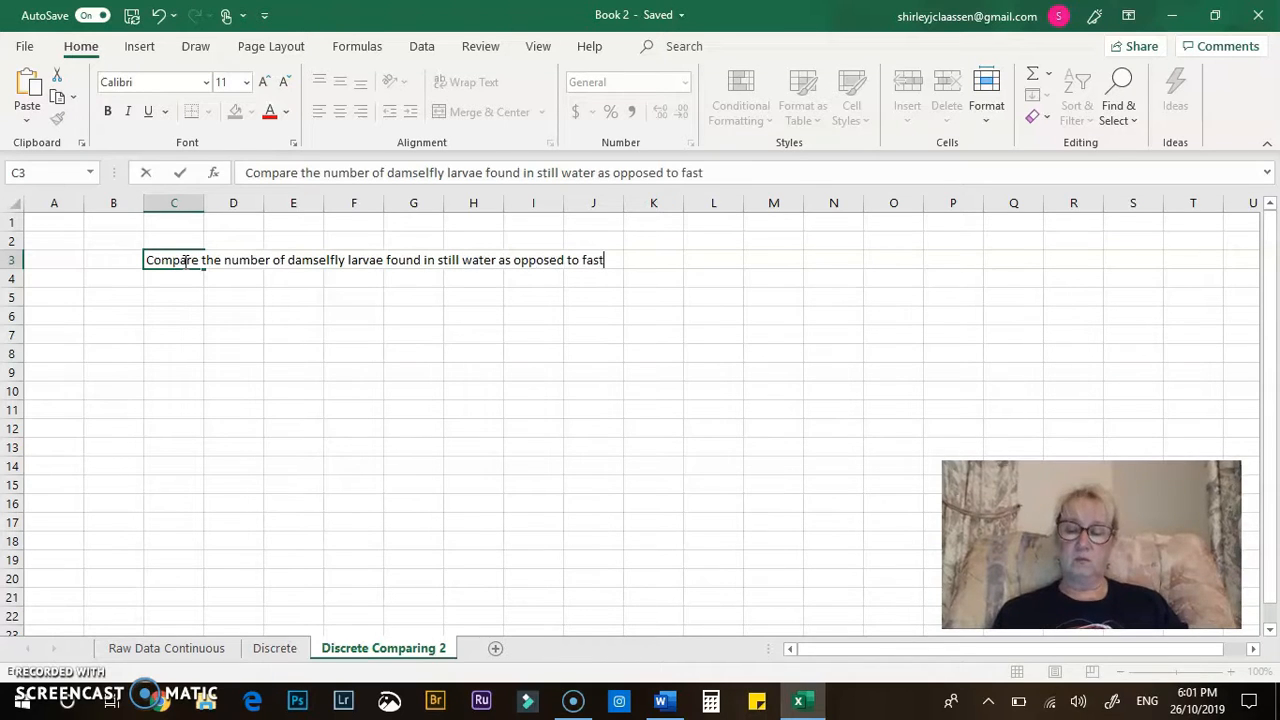
type(" flowing water in Eme")
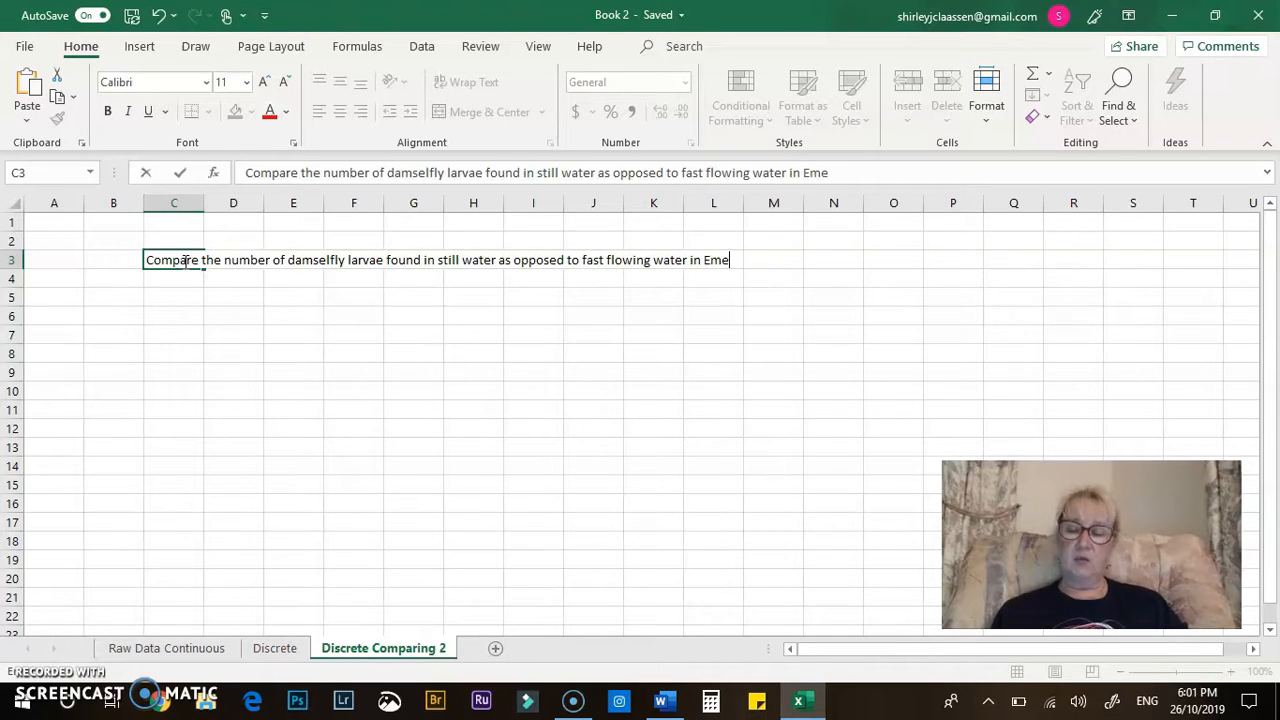
type("rald Lakes")
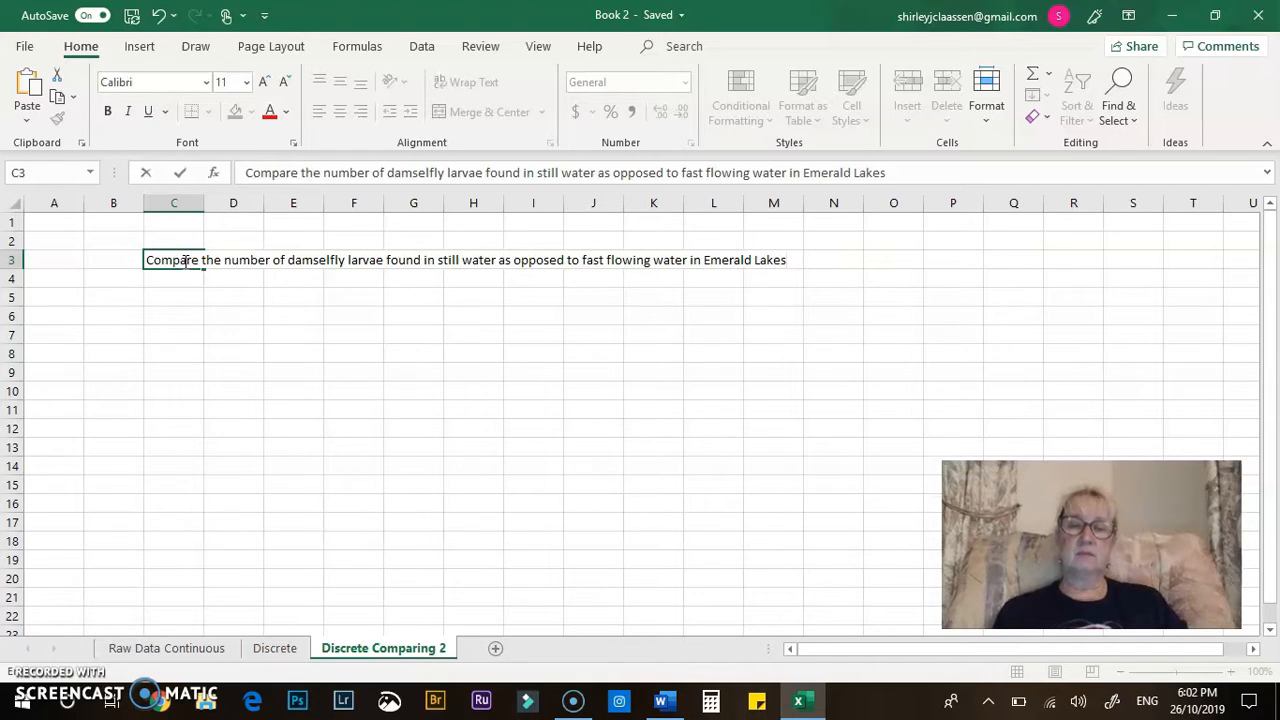
left_click(340, 318)
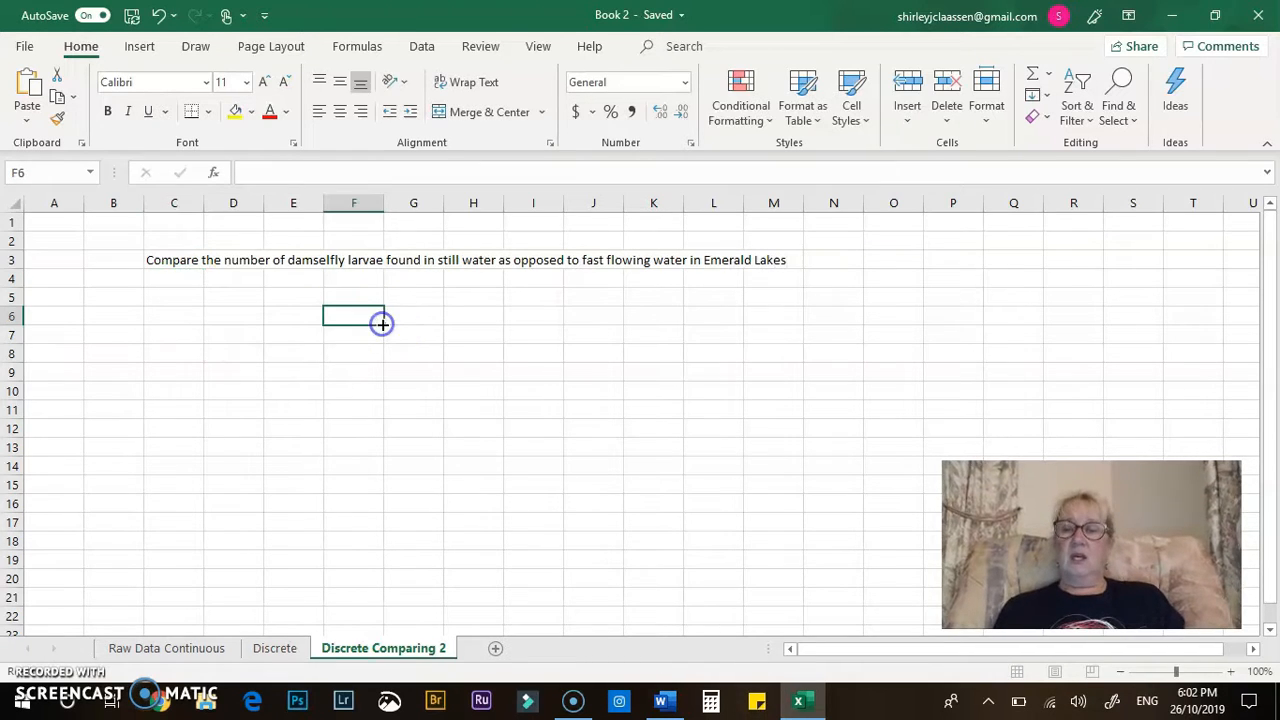
- Enter the column header "#larvae in still water" in F8 of the Discrete Comparing 2 sheet and wrap its text
left_click(188, 261)
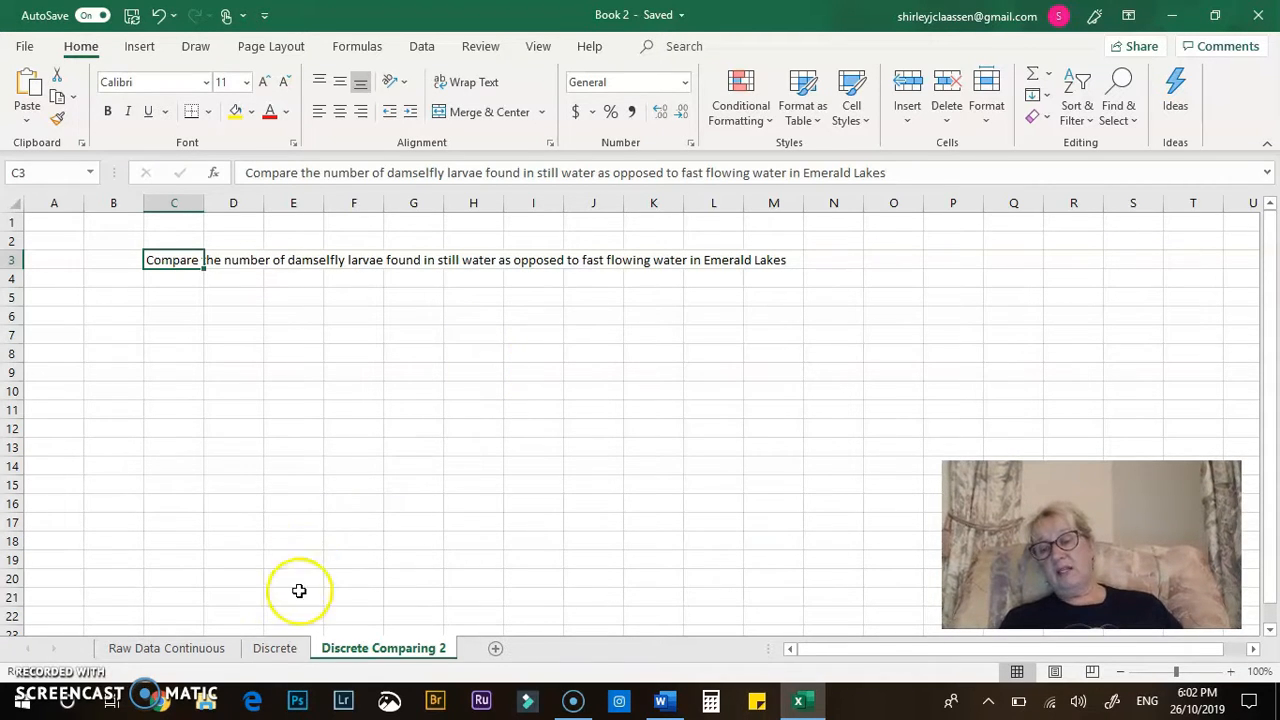
left_click(282, 650)
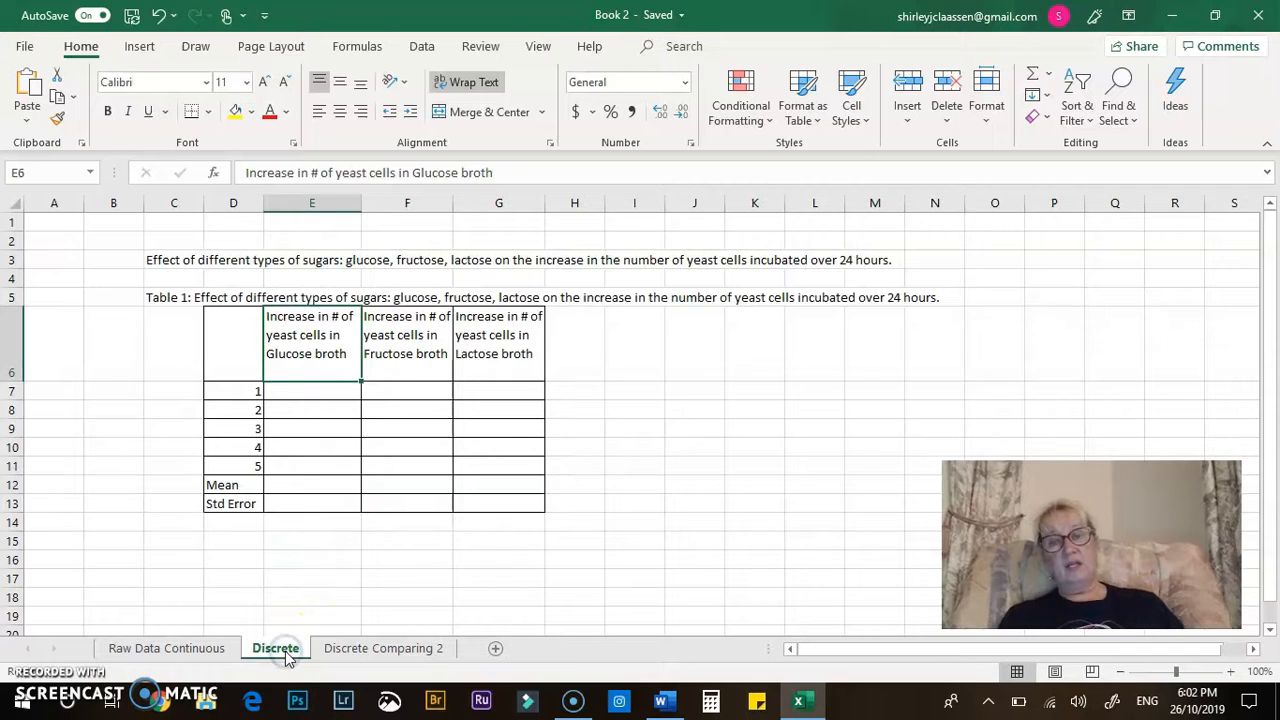
left_click(362, 650)
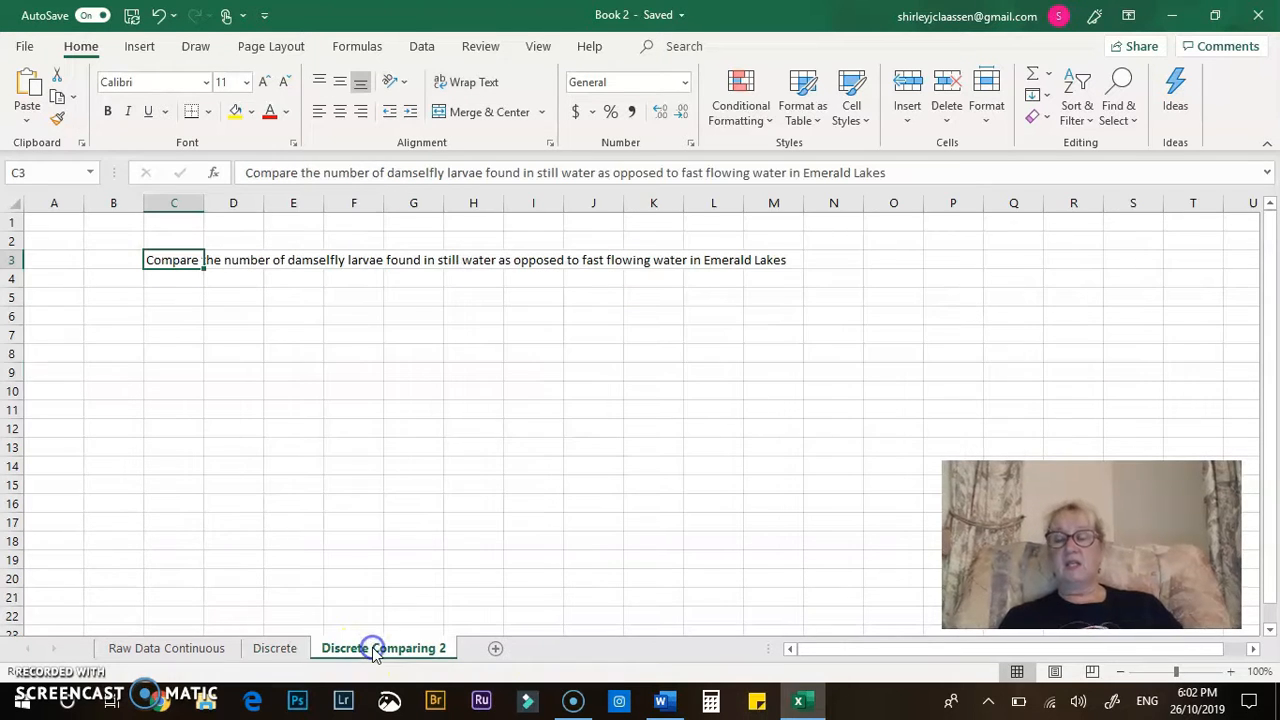
left_click(366, 355)
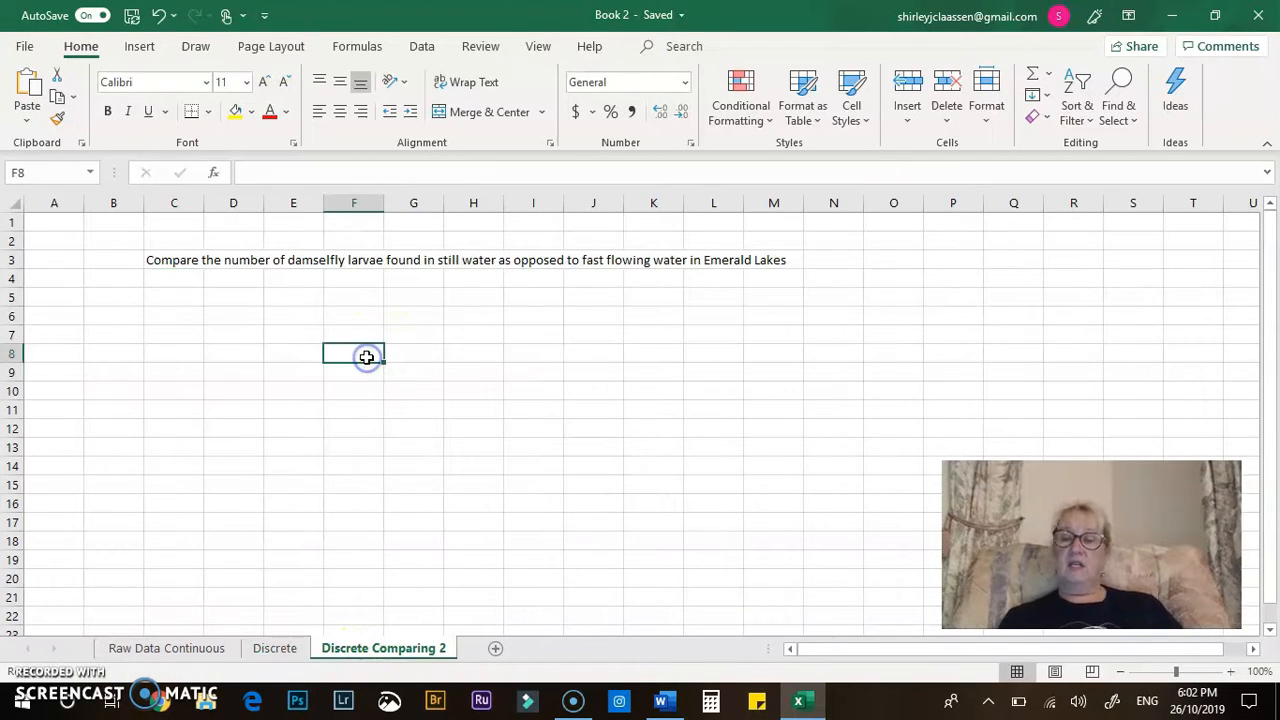
type("#")
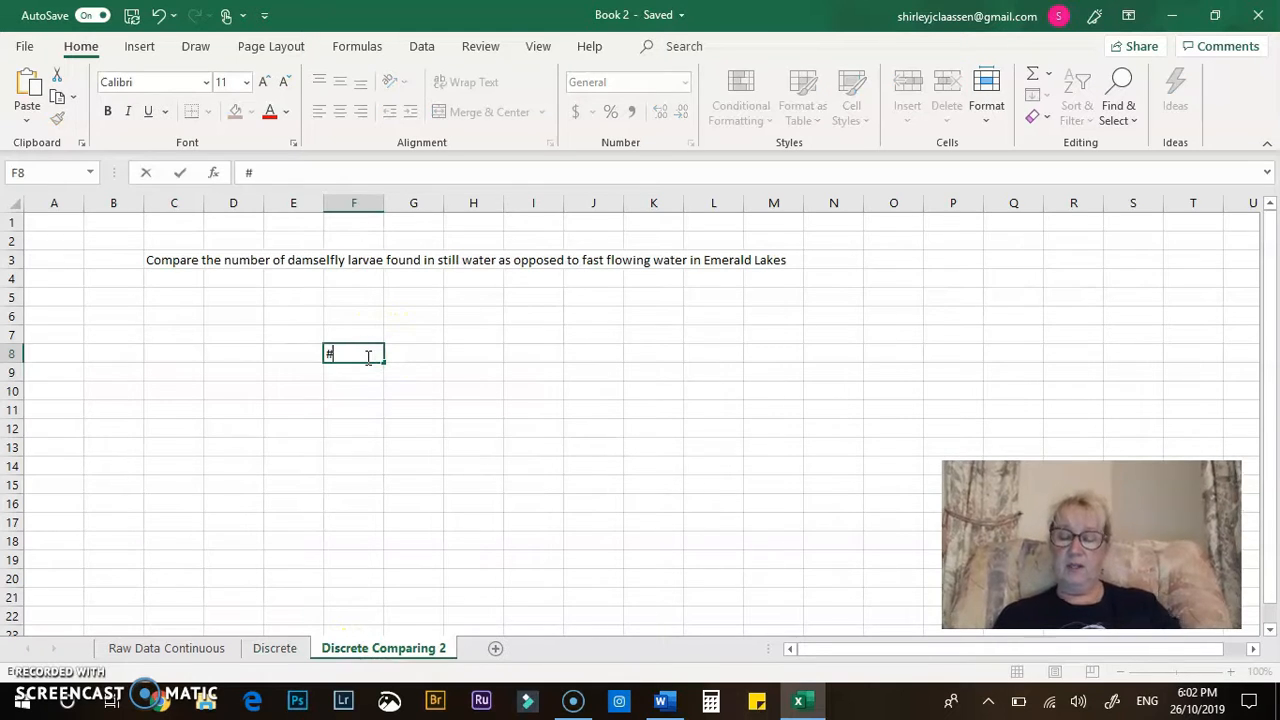
type("lar")
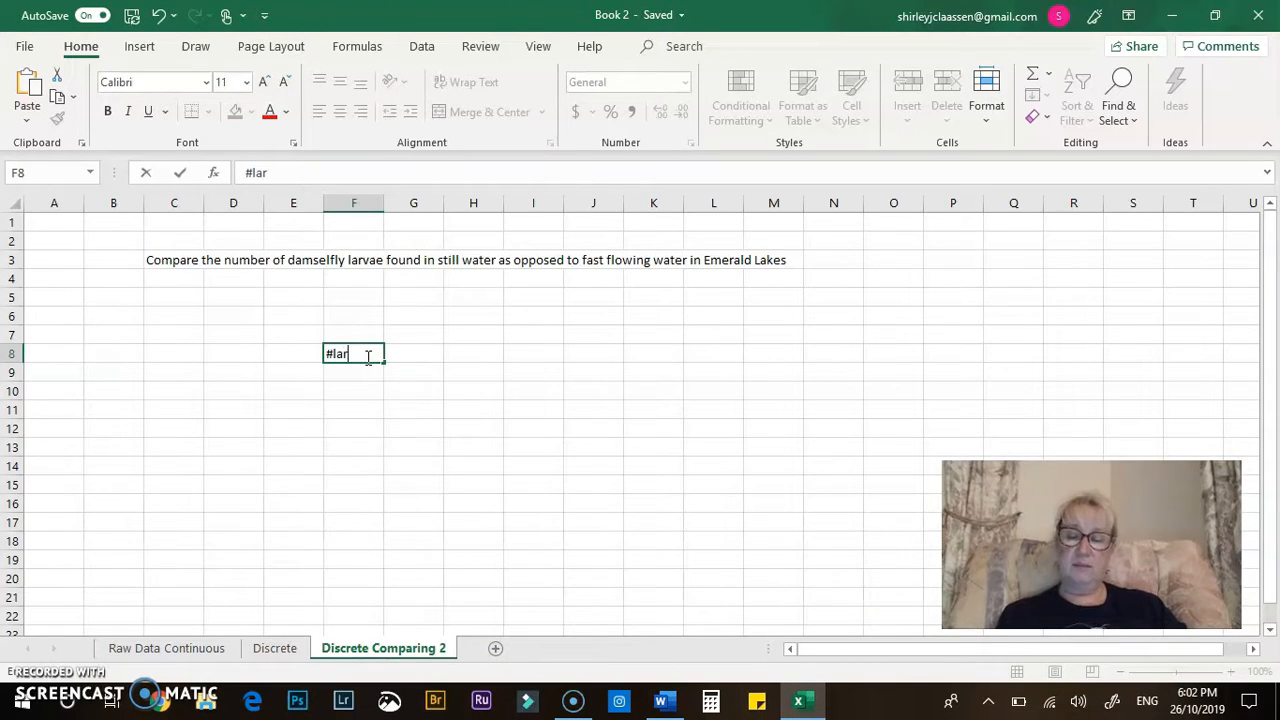
type("vae in still water")
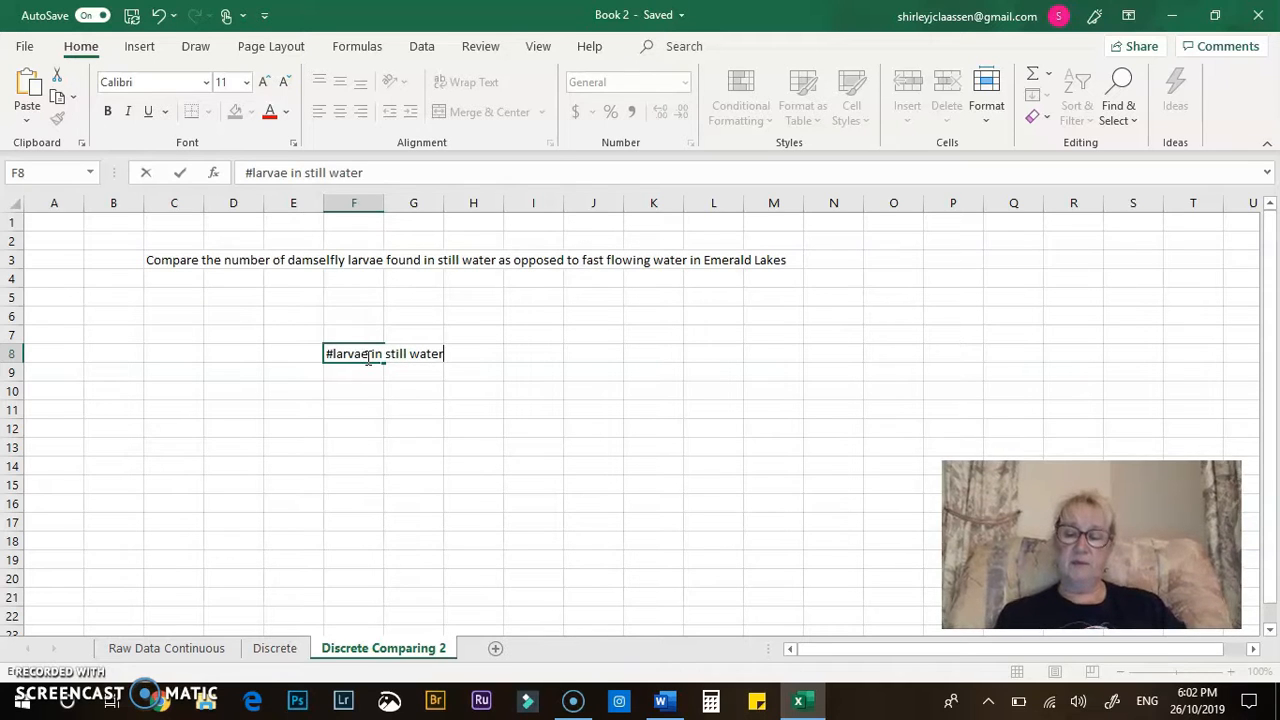
left_click(372, 367)
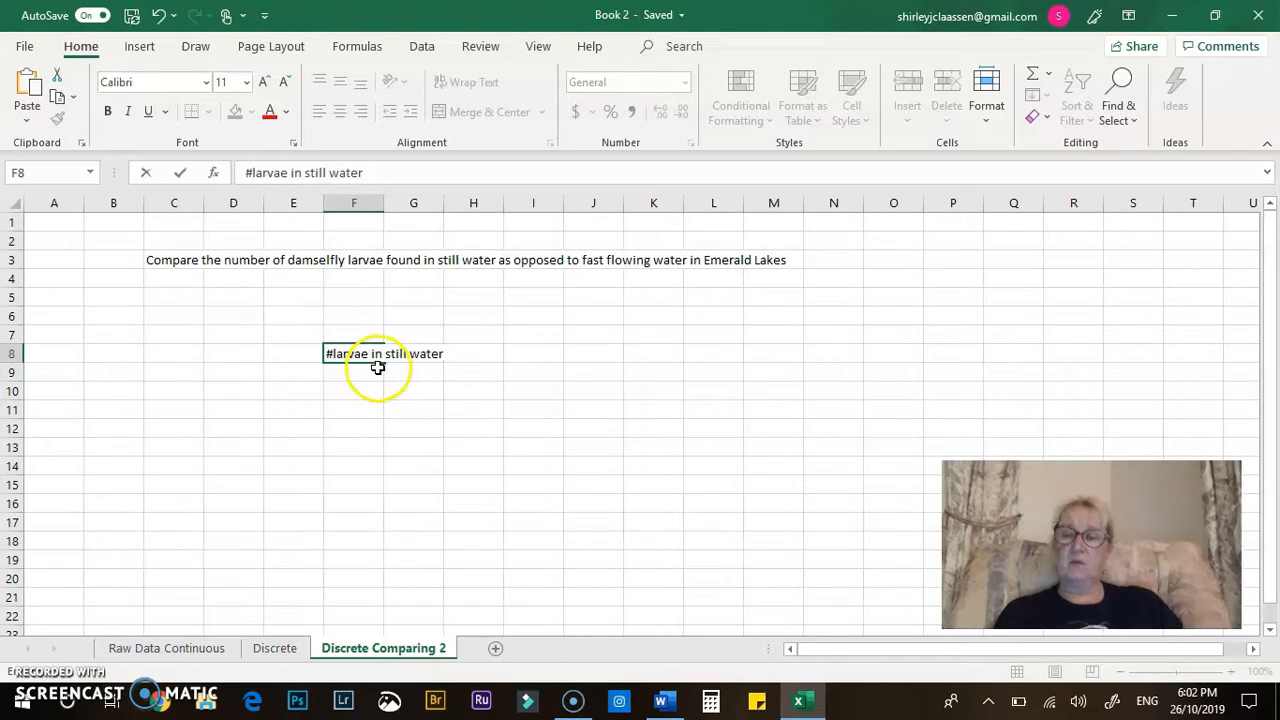
left_click(357, 353)
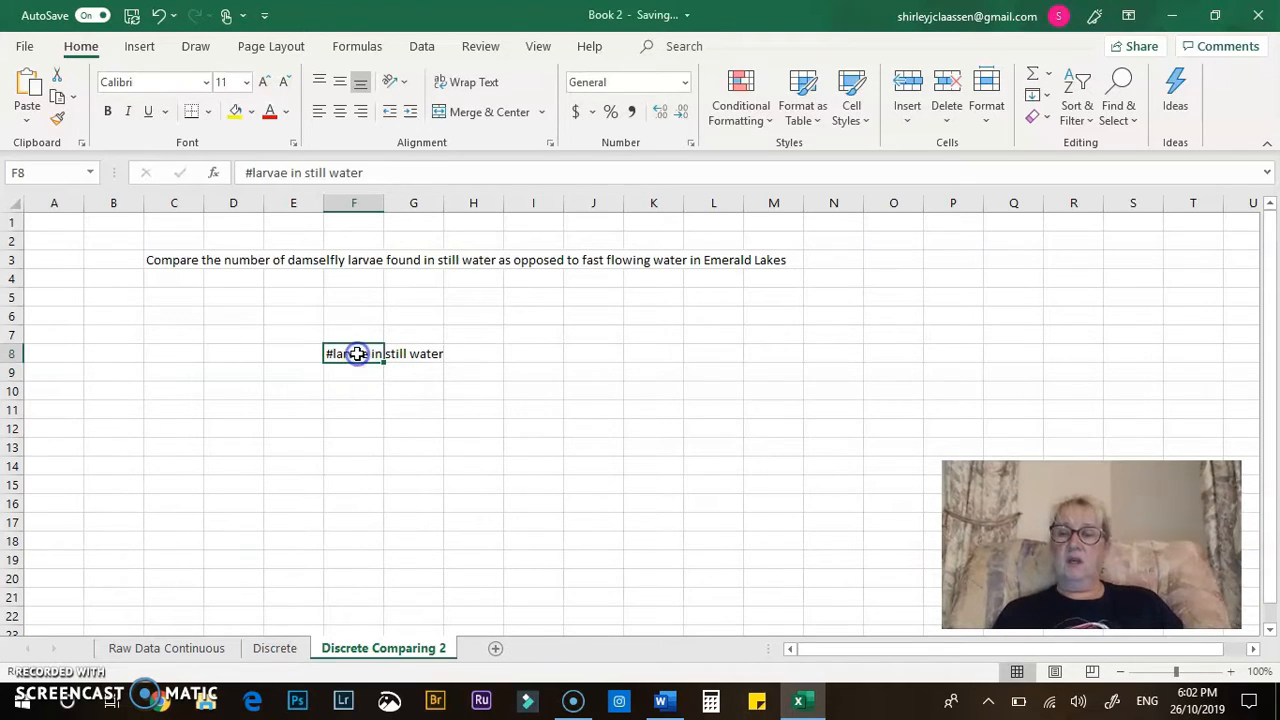
left_click(476, 82)
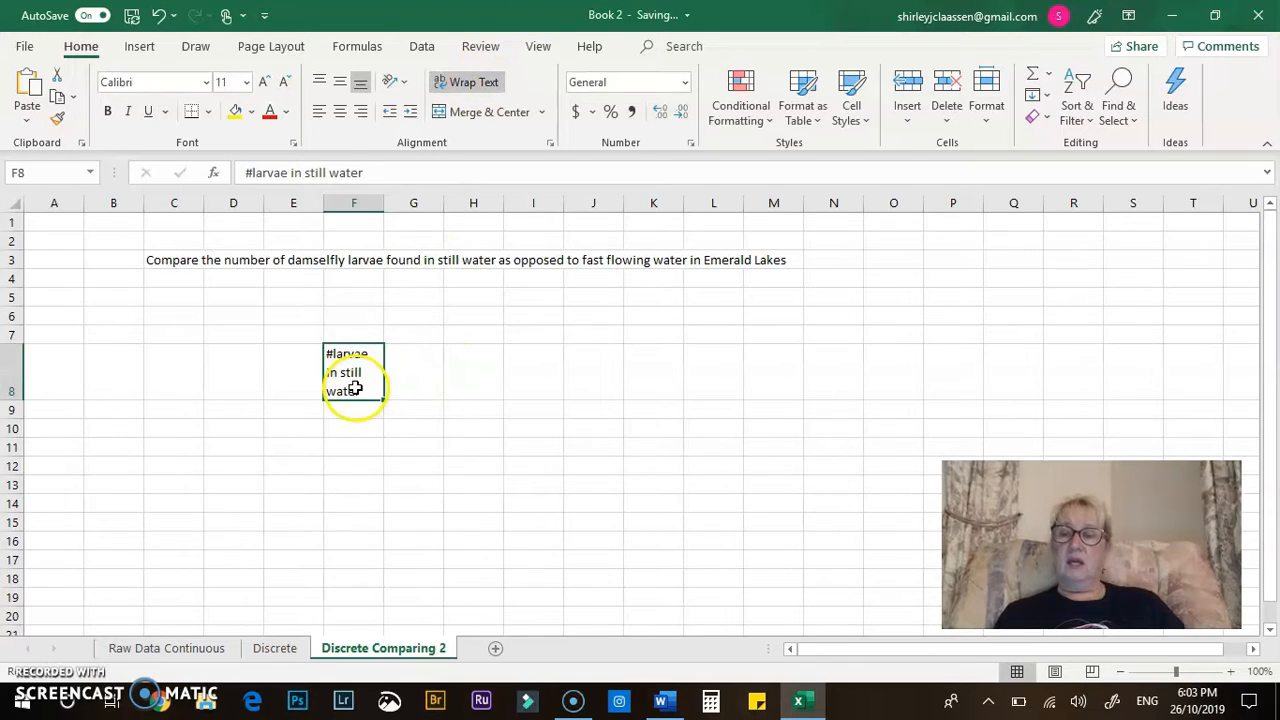
- Copy the header text from F8 into the neighbouring cell G8
left_click(381, 175)
left_click_drag(381, 175, 240, 190)
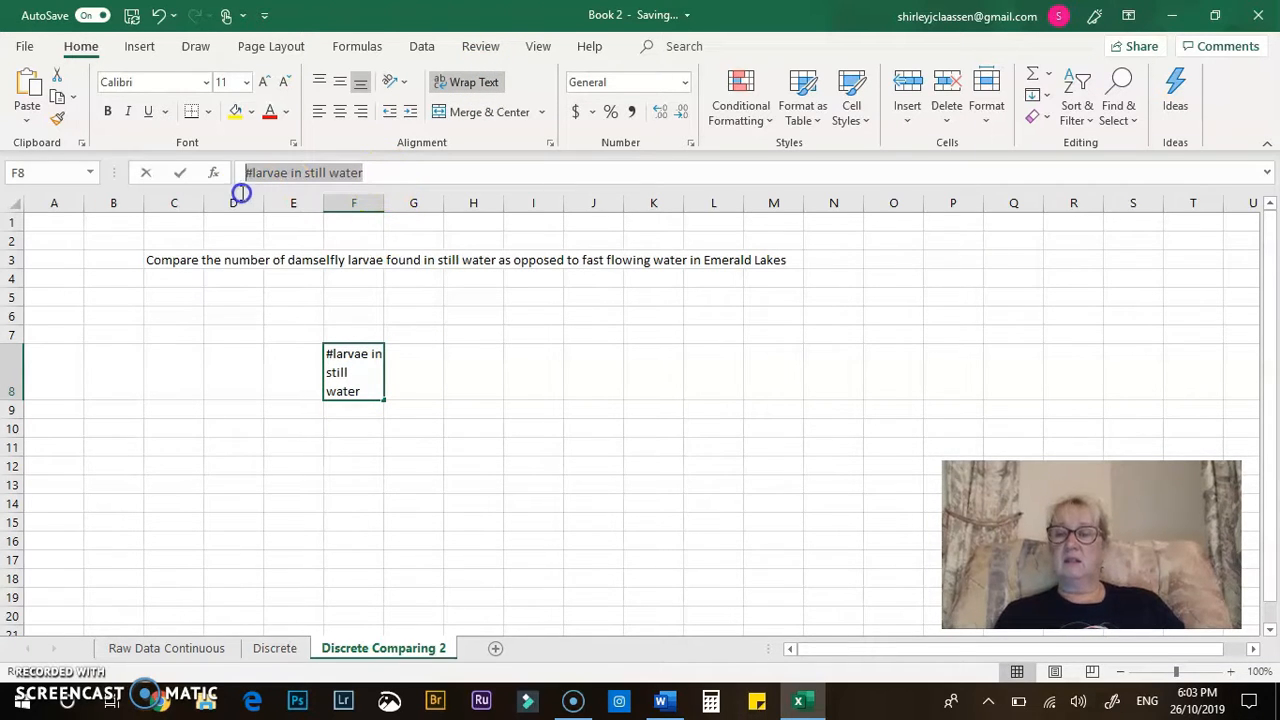
key("ctrl+c")
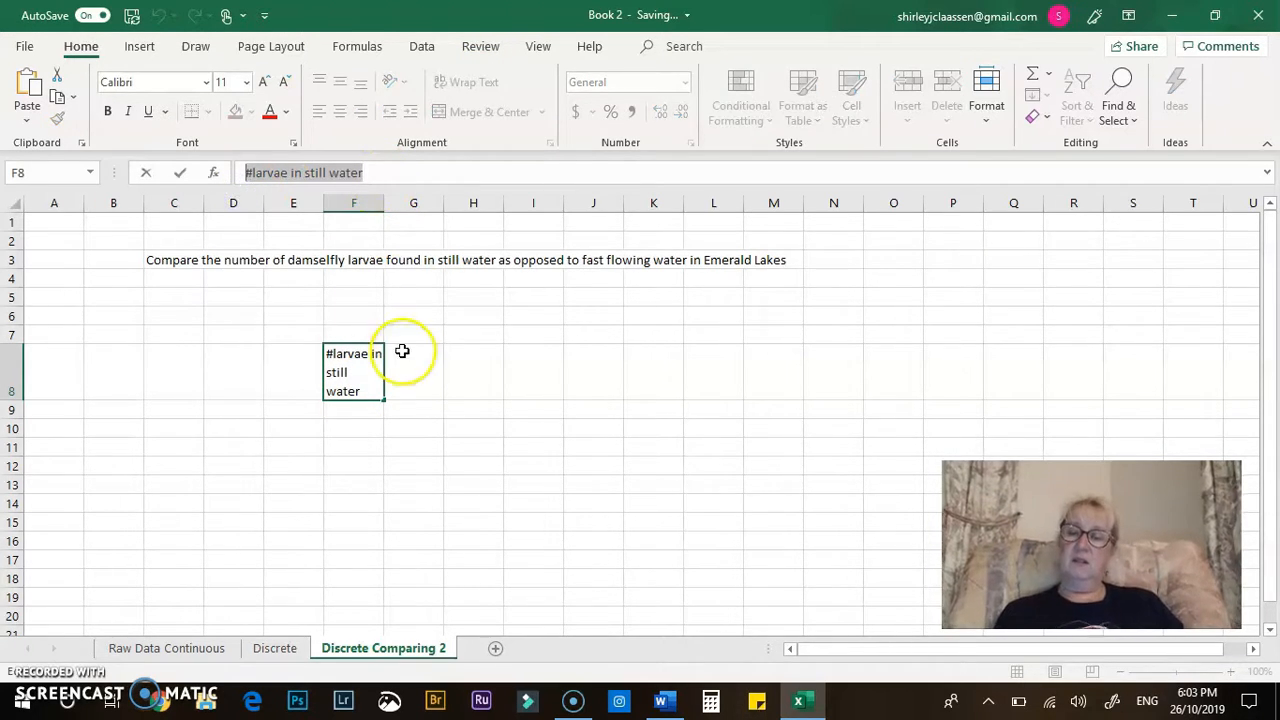
left_click(418, 362)
key("ctrl+v")
left_click(420, 411)
left_click(420, 374)
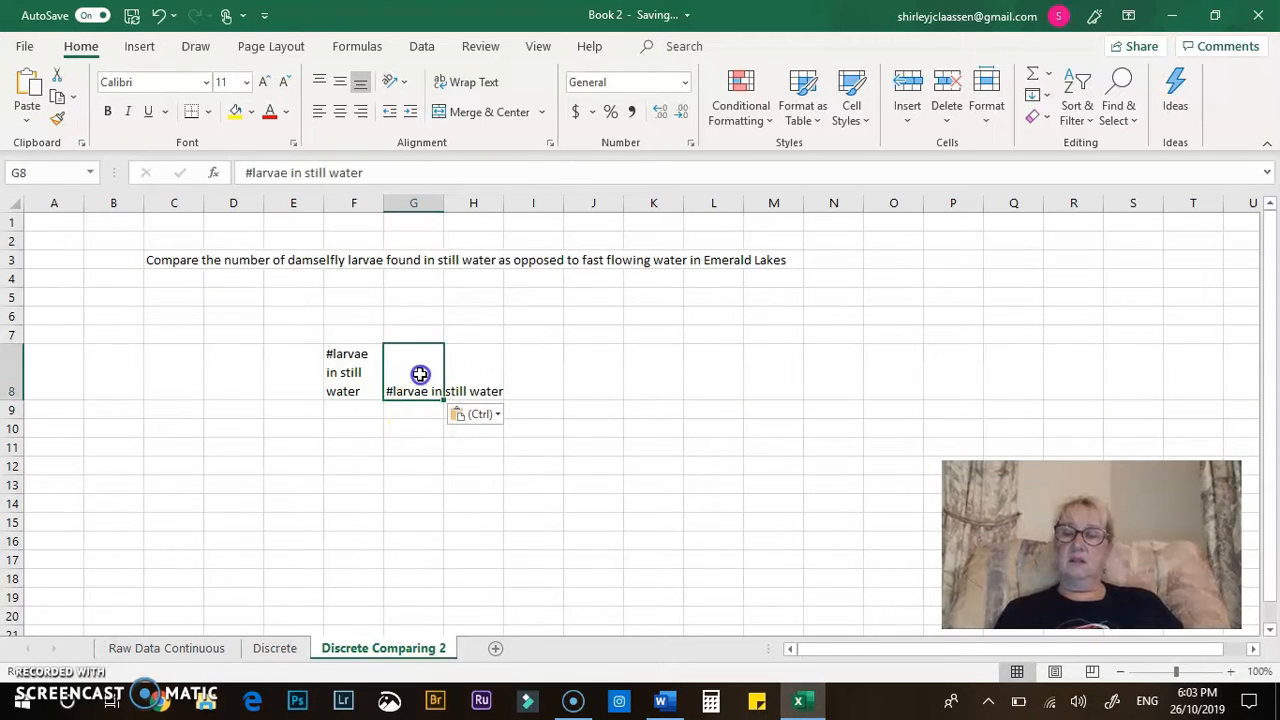
- Reword the header in G8 to "#larvae in fast flowing water" and wrap its text
left_click(325, 172)
left_click_drag(325, 172, 305, 172)
type("fast")
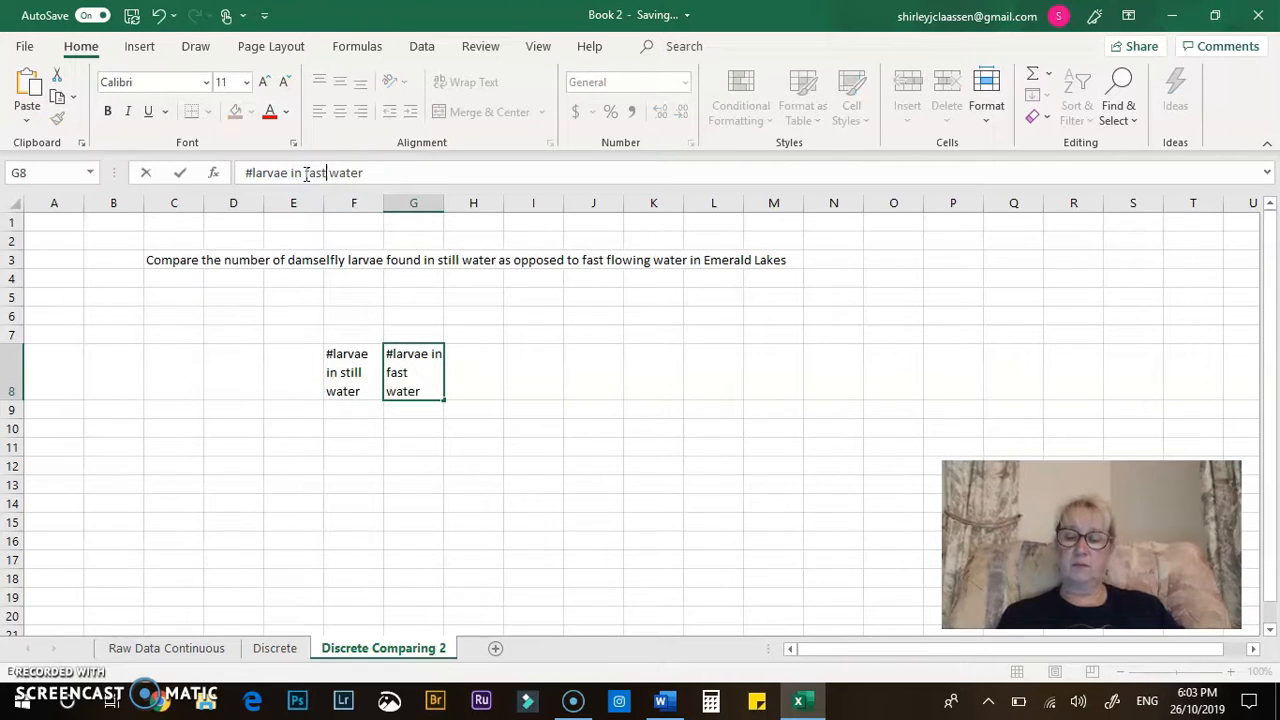
type(" flowing")
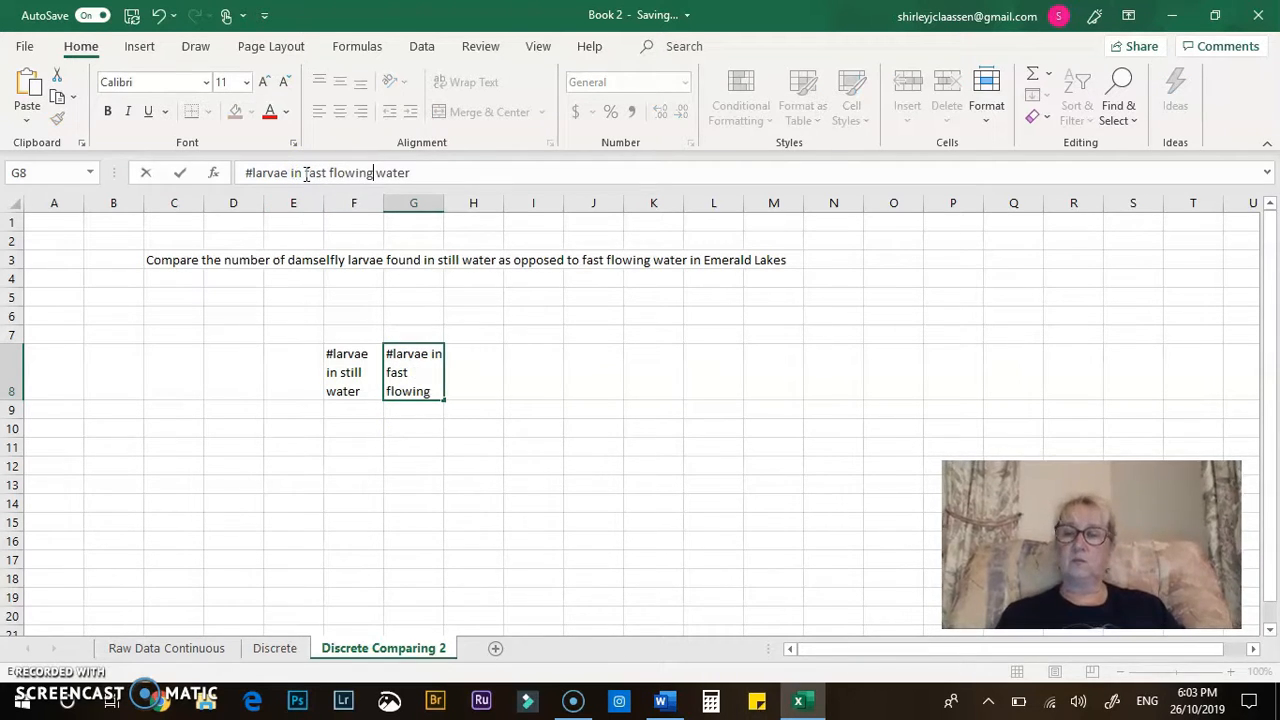
left_click(560, 360)
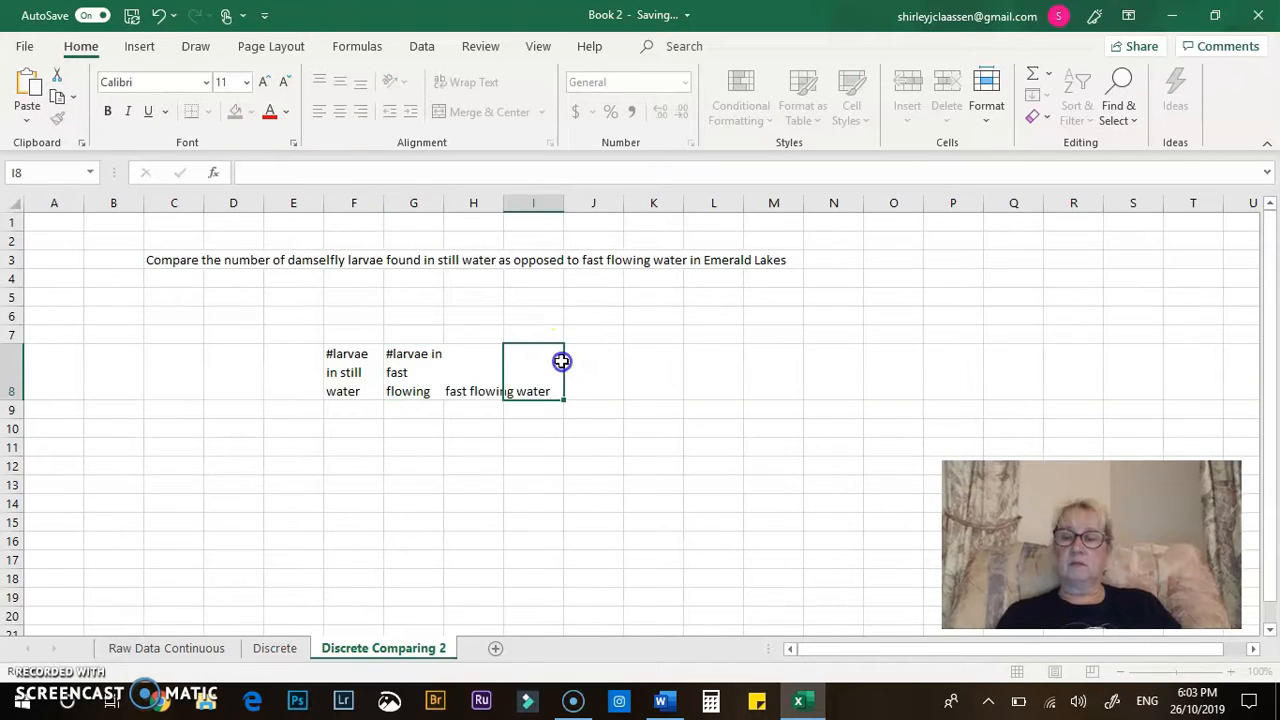
left_click(426, 360)
left_click(466, 82)
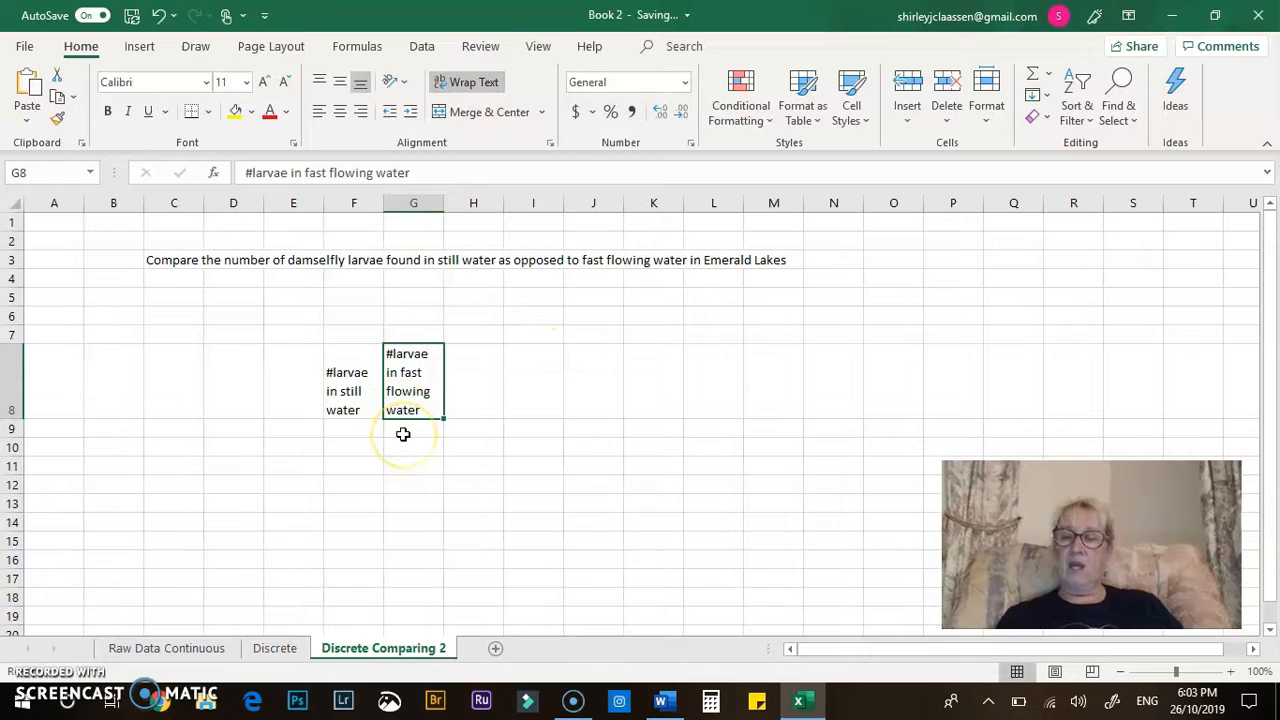
- Number the rows 1 to 8 in cells E9 to E16 and label E17 "Mean"
left_click(305, 429)
key("Delete")
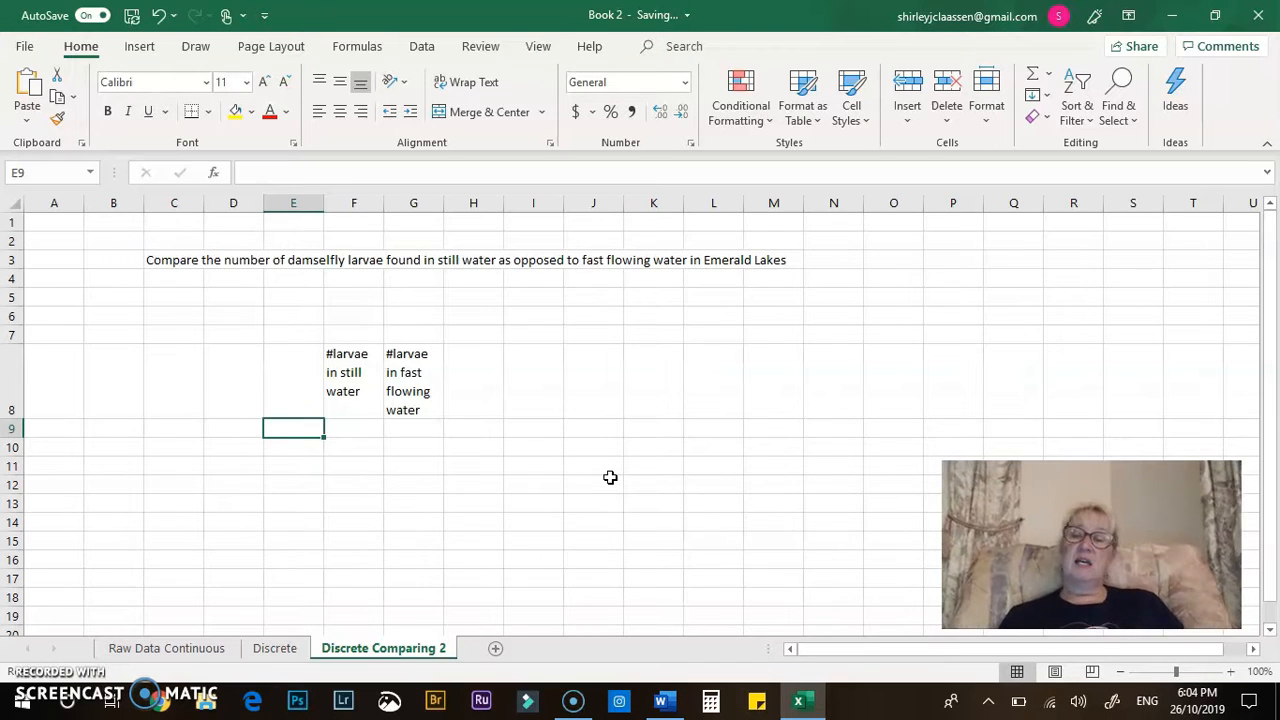
type("1")
key("Return")
type("2")
key("Return")
type("3")
key("Return")
type("4")
key("Return")
type("5")
key("Return")
type("6")
key("Return")
type("7")
key("Return")
type("8")
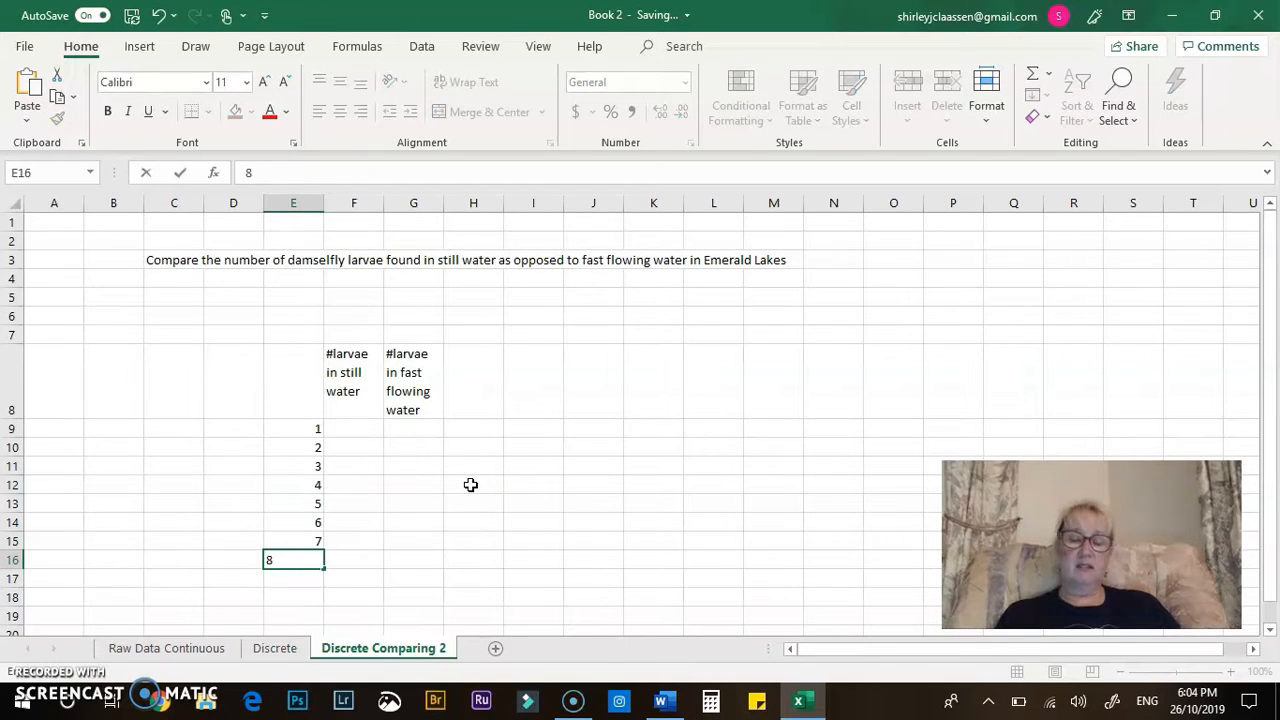
key("Return")
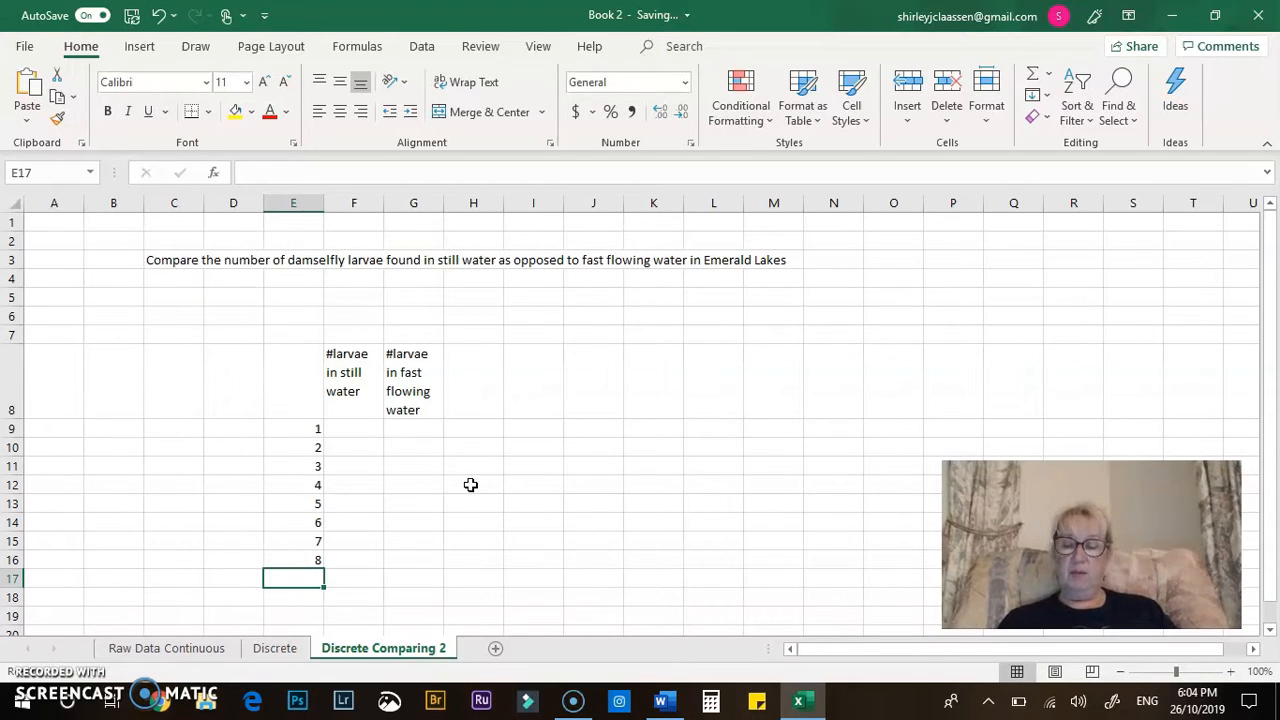
type("Mean")
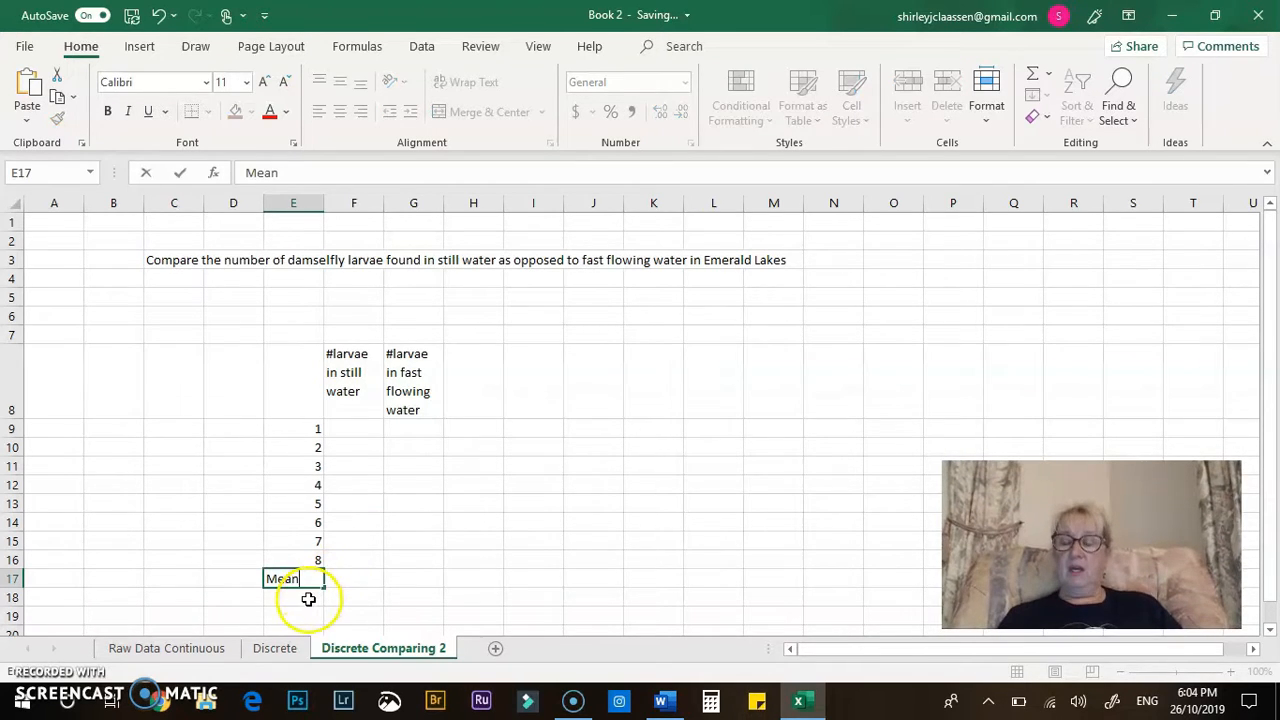
left_click(308, 598)
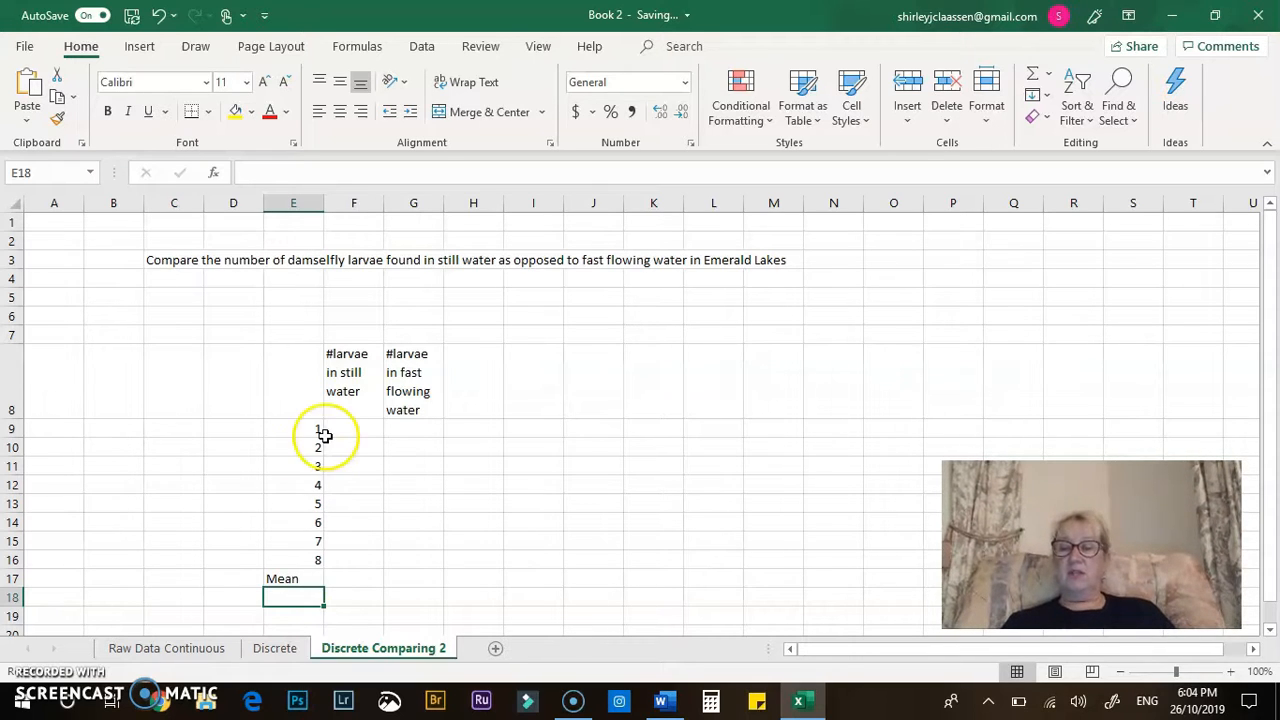
- Apply thin outline and inside borders to the table range E8:G17
left_click_drag(289, 358, 430, 580)
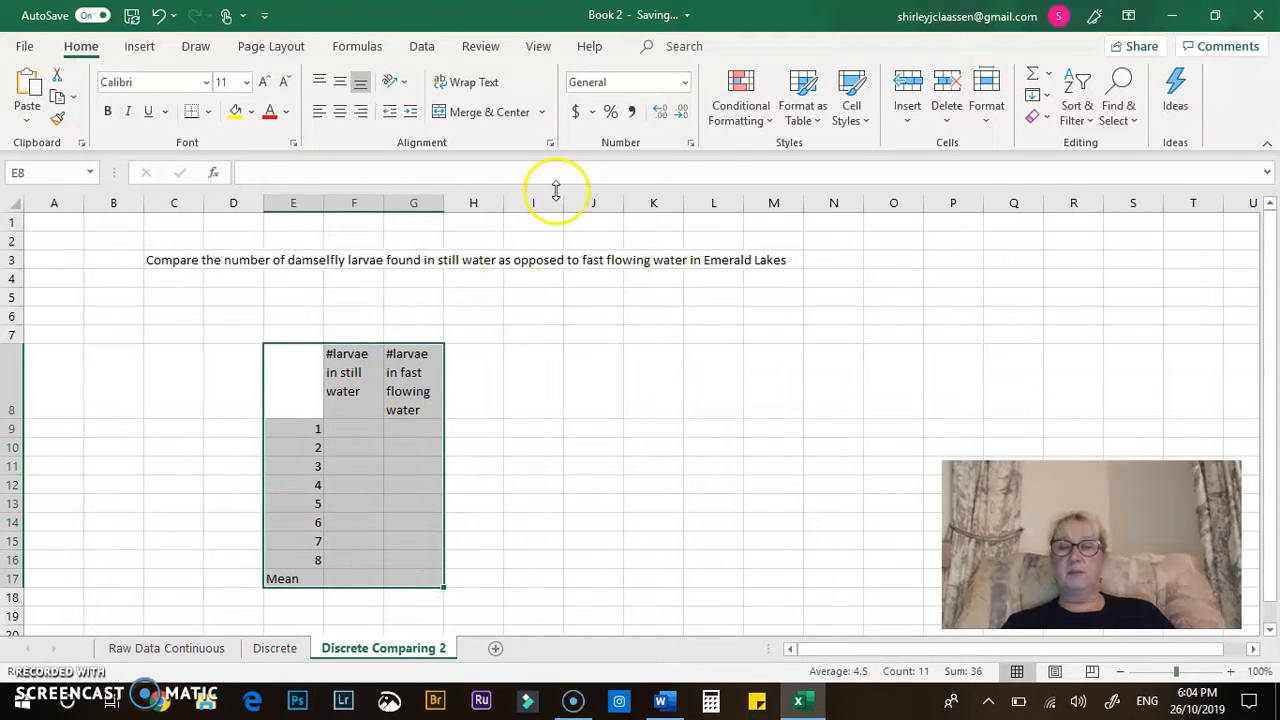
left_click(693, 145)
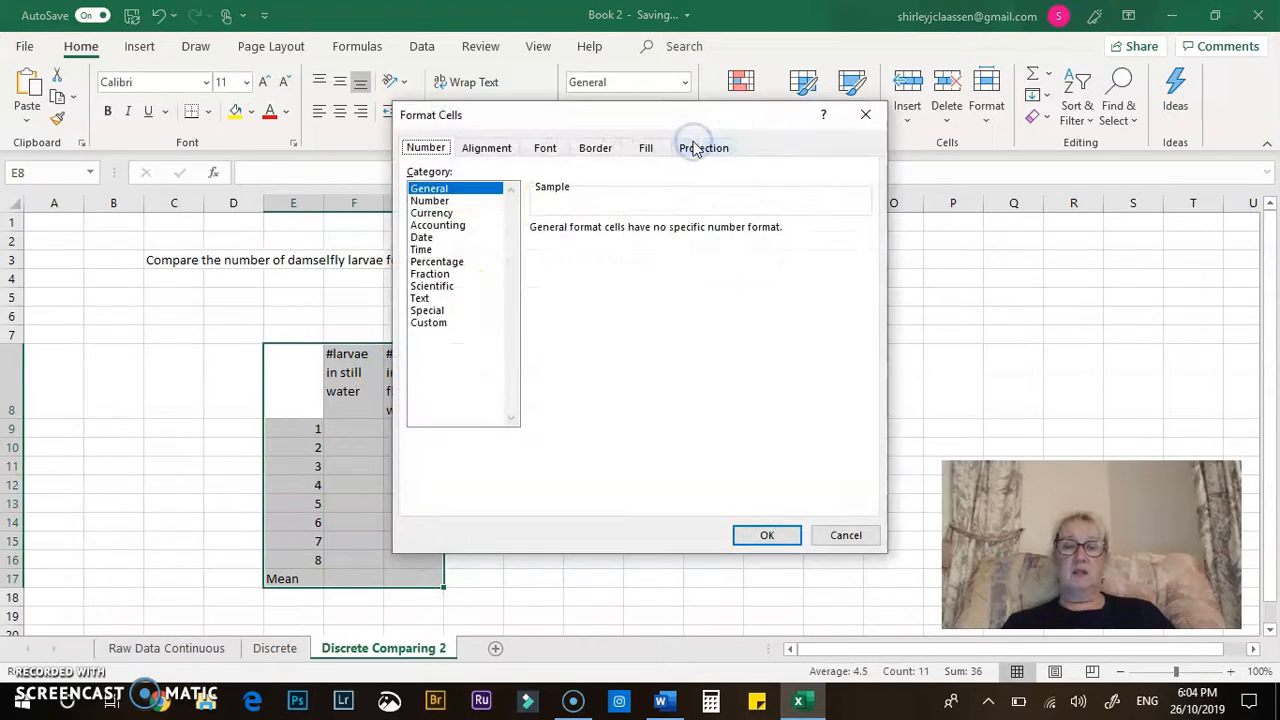
left_click(654, 203)
left_click(703, 203)
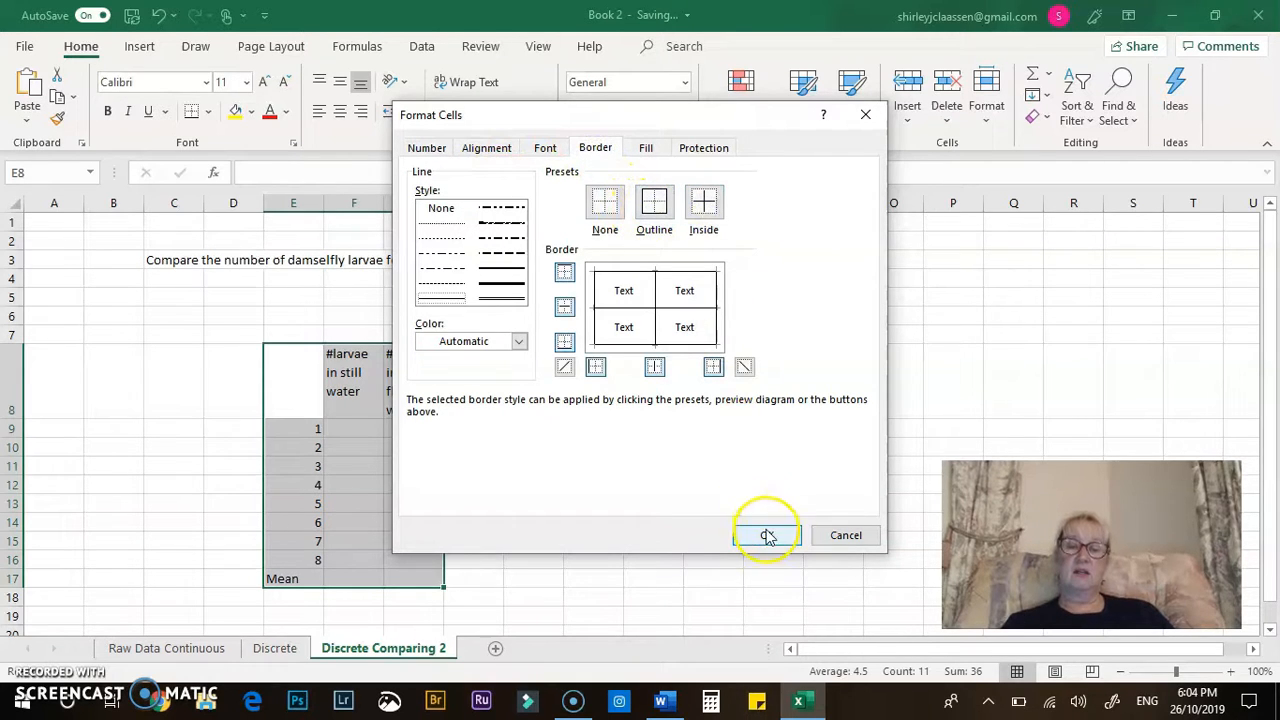
left_click(767, 535)
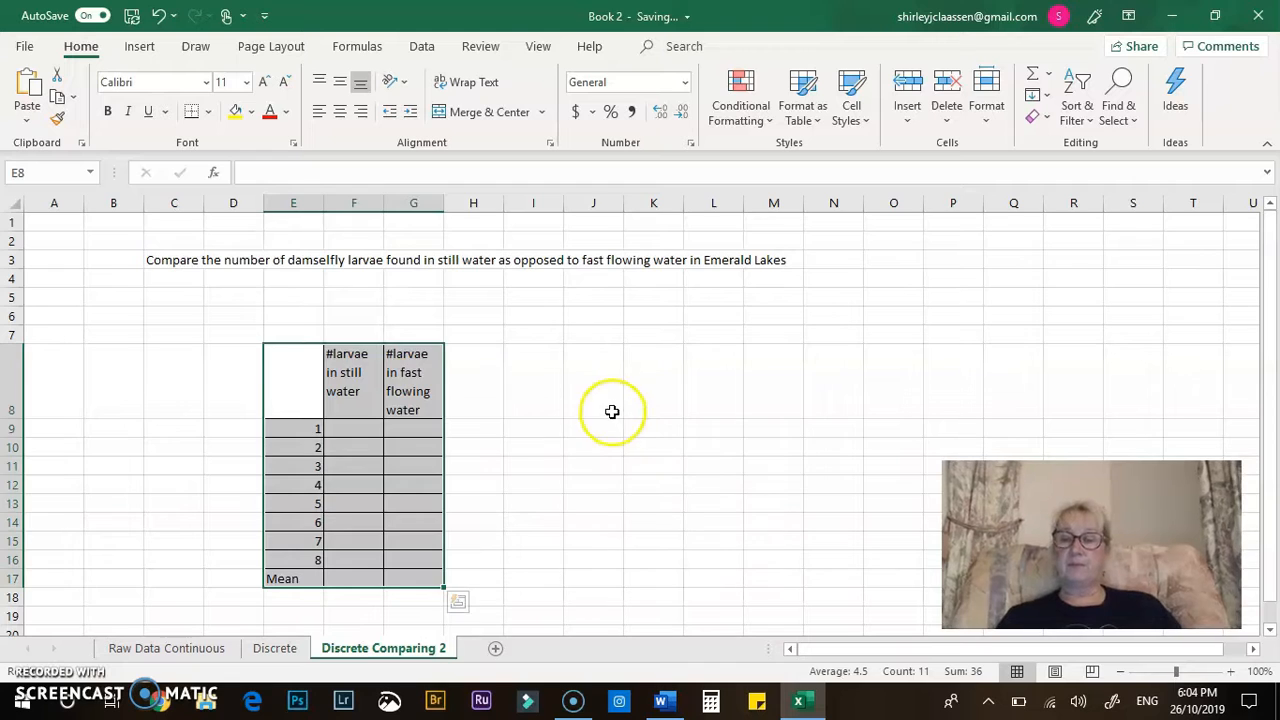
left_click(607, 408)
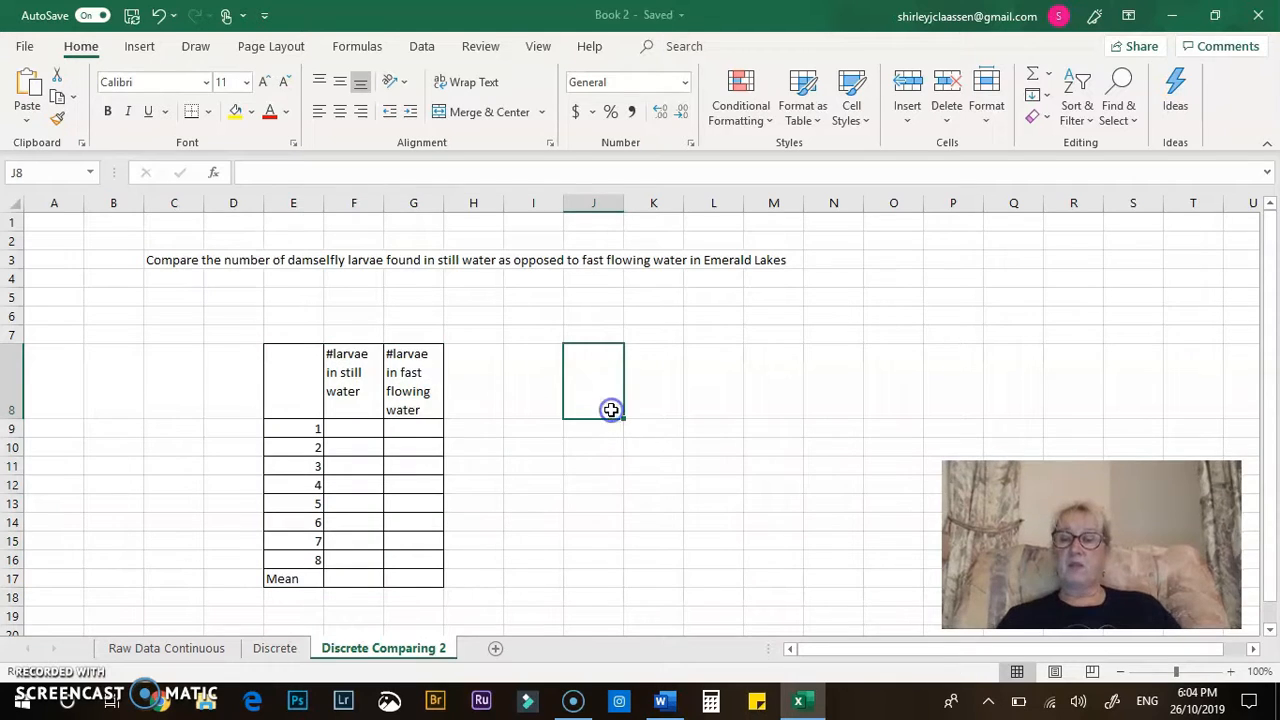
- Enter "Table 1:" in D6 and append the sentence copied from C3 as the table title
left_click(233, 317)
type("Table 1:")
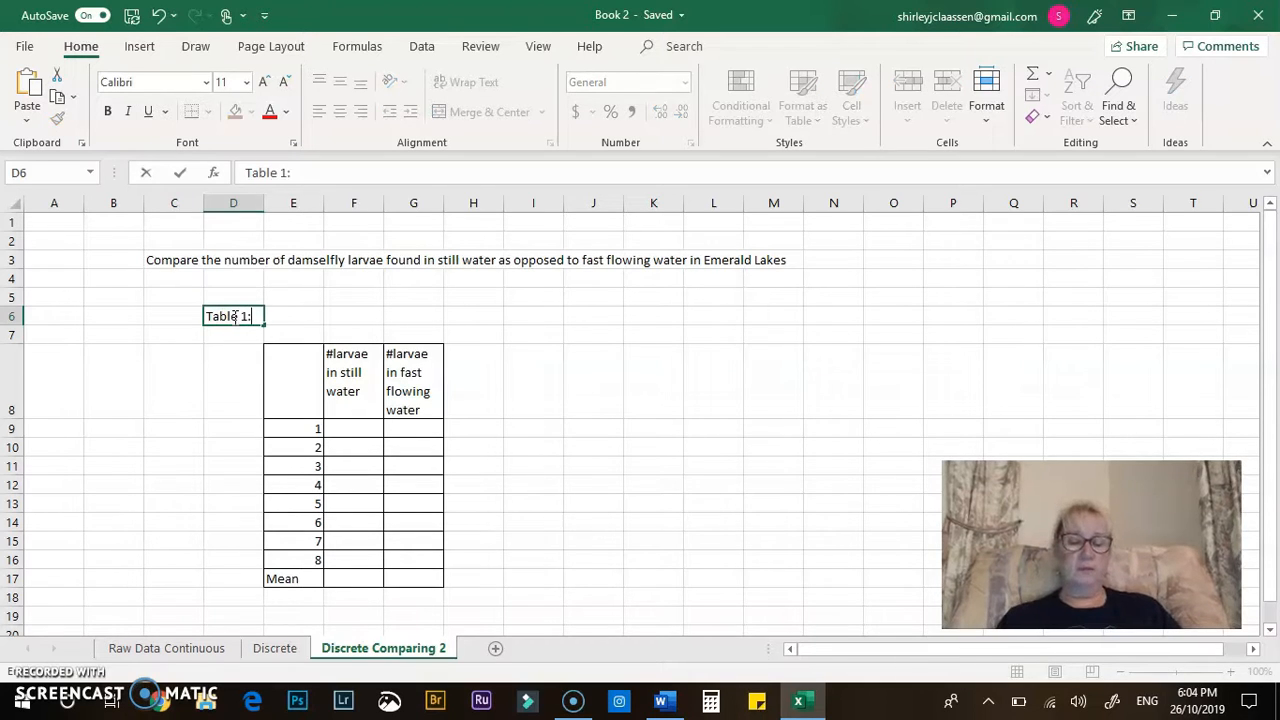
left_click(160, 259)
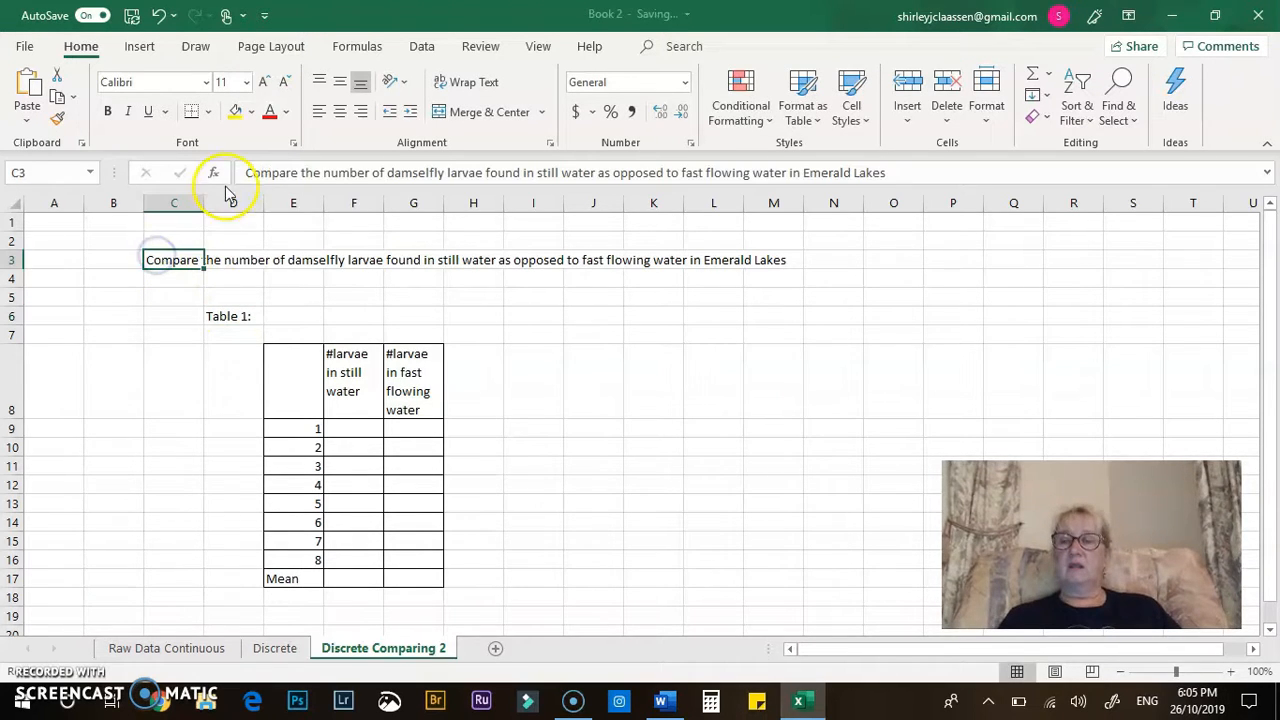
left_click_drag(249, 171, 904, 176)
key("ctrl+c")
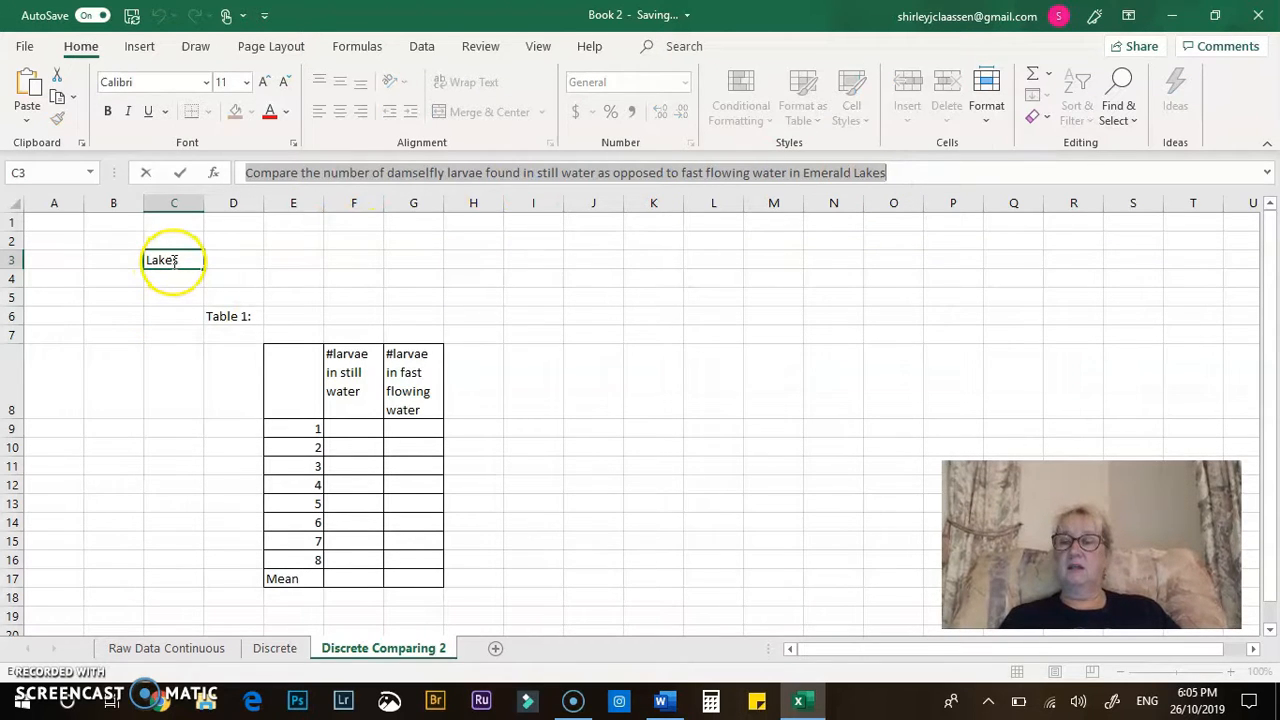
left_click(245, 316)
left_click(316, 172)
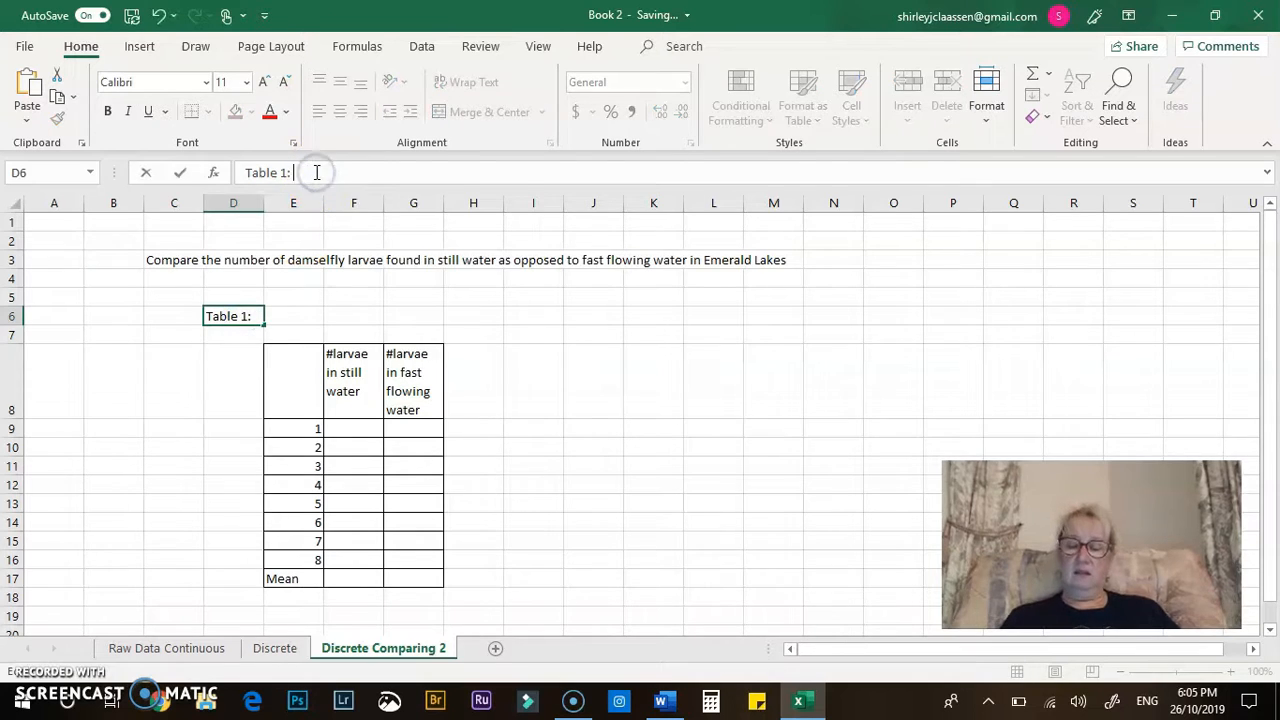
key("ctrl+v")
- Reword the title in D6 so that "Compare" becomes "Comparison of"
left_click(344, 172)
key("BackSpace")
type("ison")
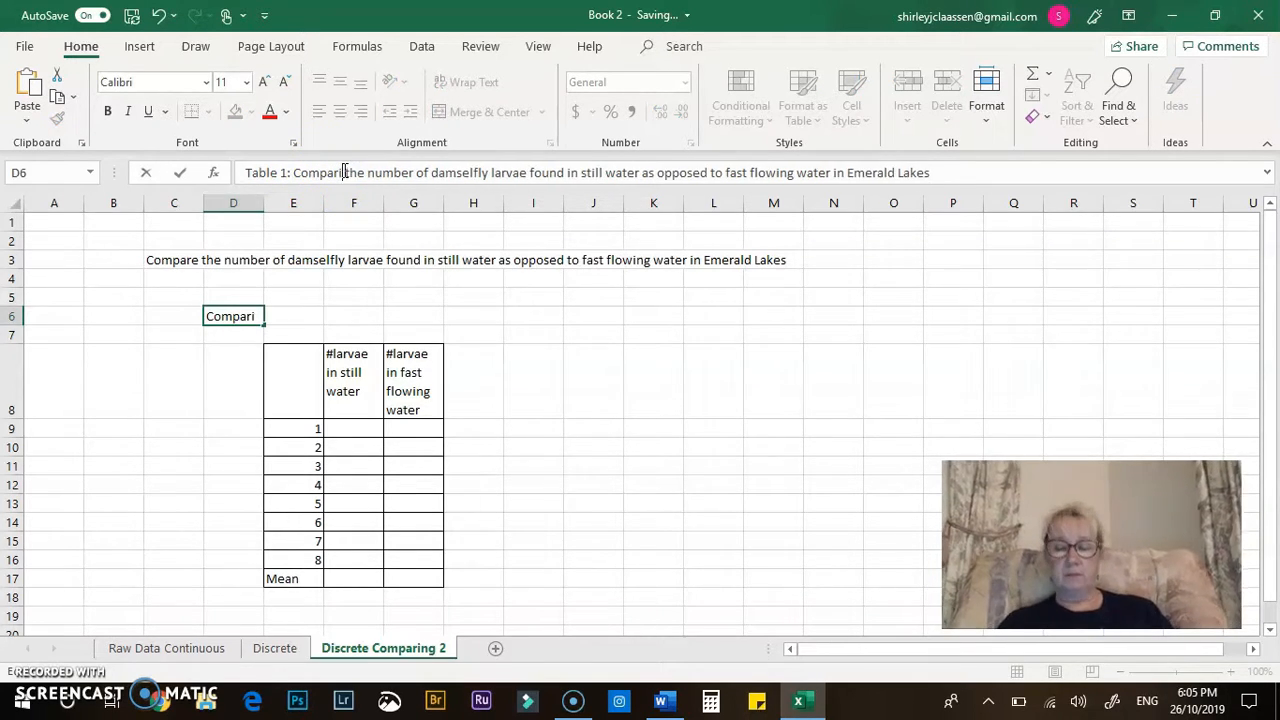
type(" of")
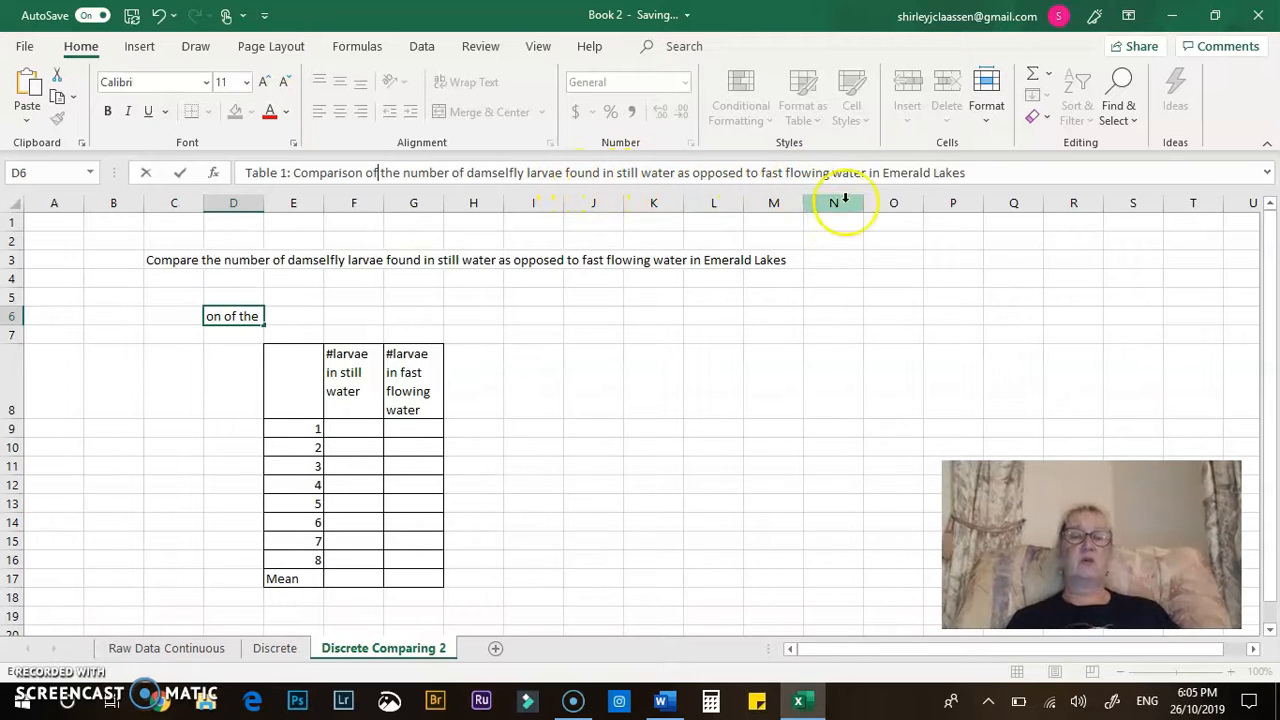
left_click(784, 342)
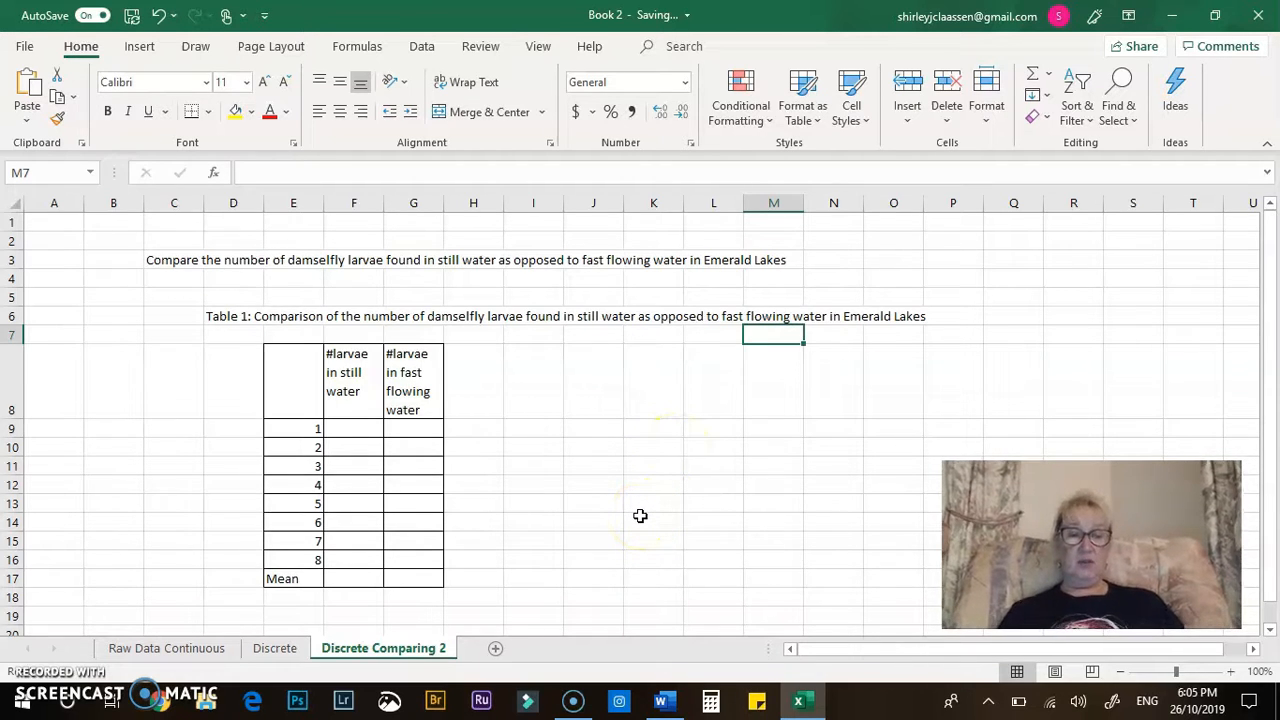
left_click(357, 433)
left_click(357, 450)
left_click(363, 473)
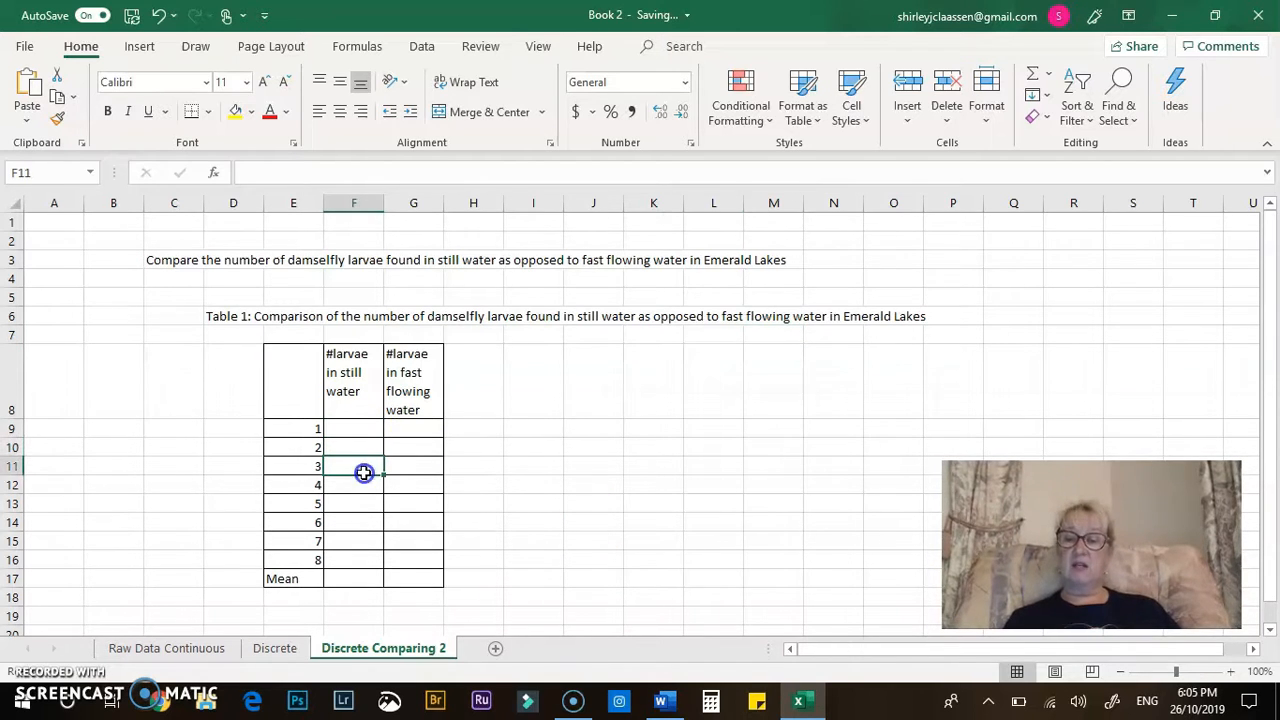
left_click(364, 486)
left_click(365, 504)
left_click(367, 522)
left_click(371, 537)
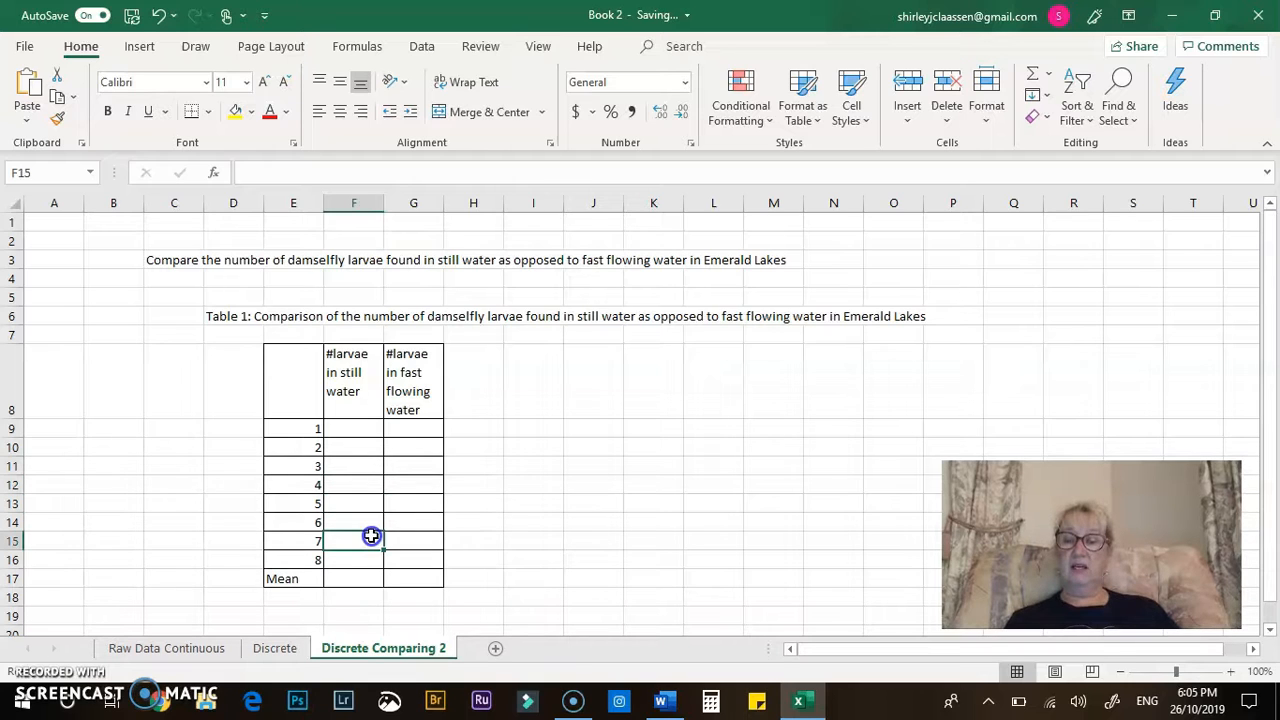
left_click(369, 579)
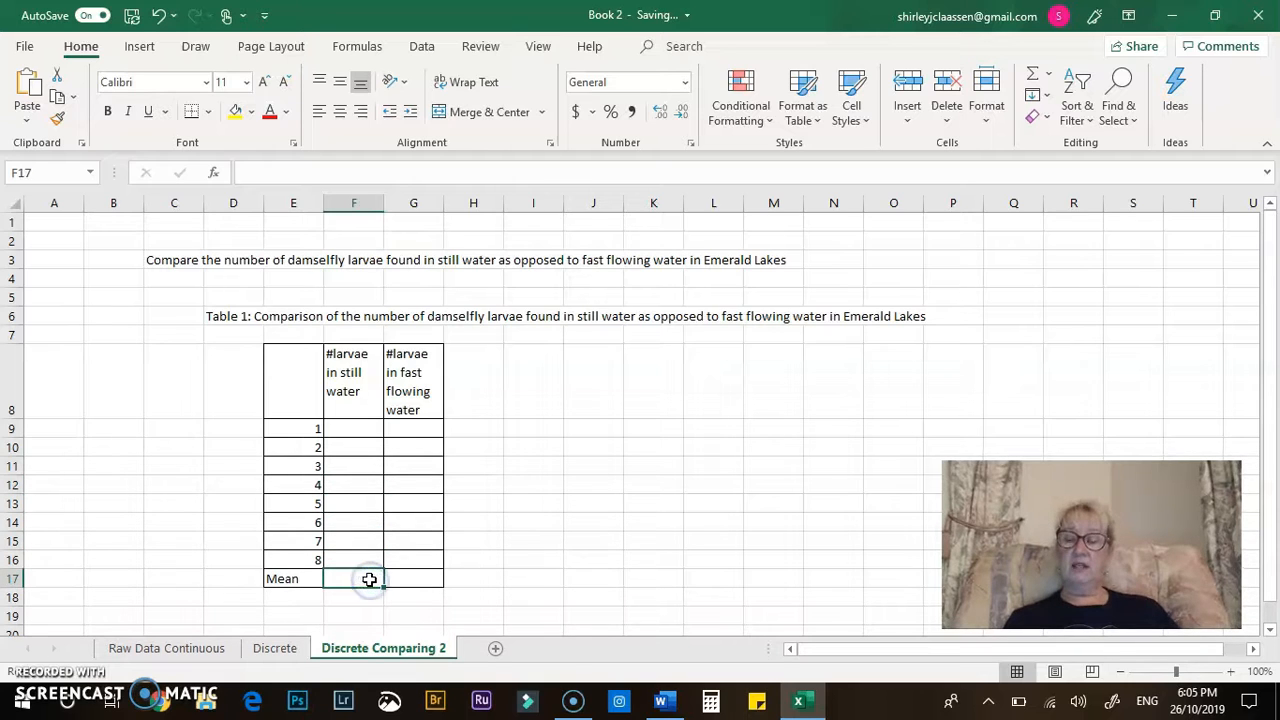